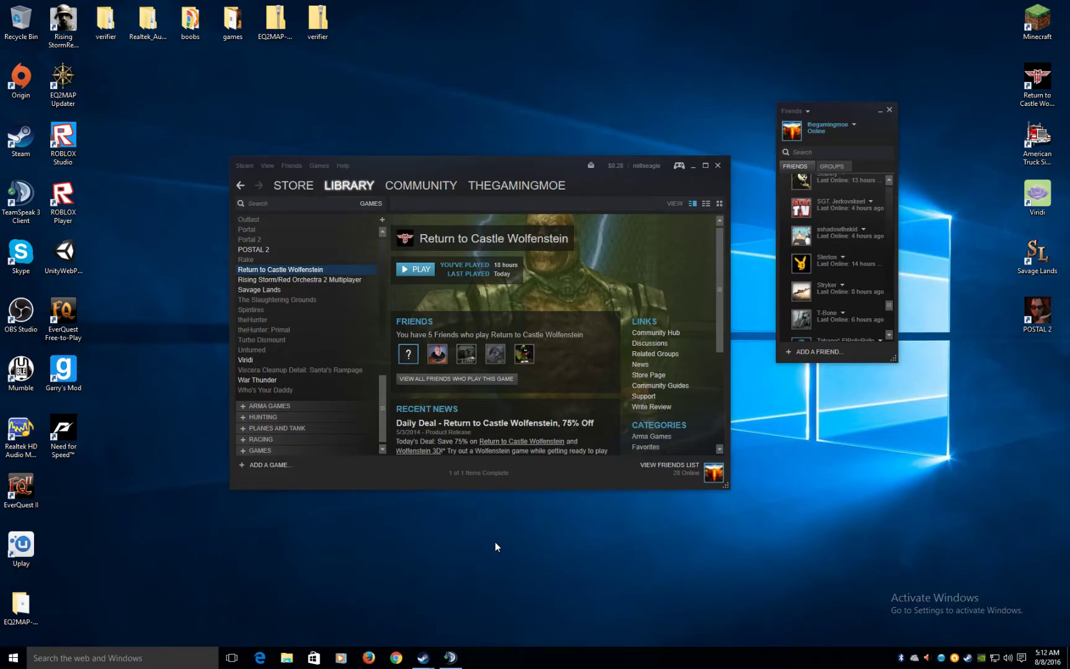
- Move the Steam Friends and Library windows aside and minimize both of them
left_click_drag(842, 106, 283, 69)
left_click_drag(530, 169, 639, 72)
left_click(322, 74)
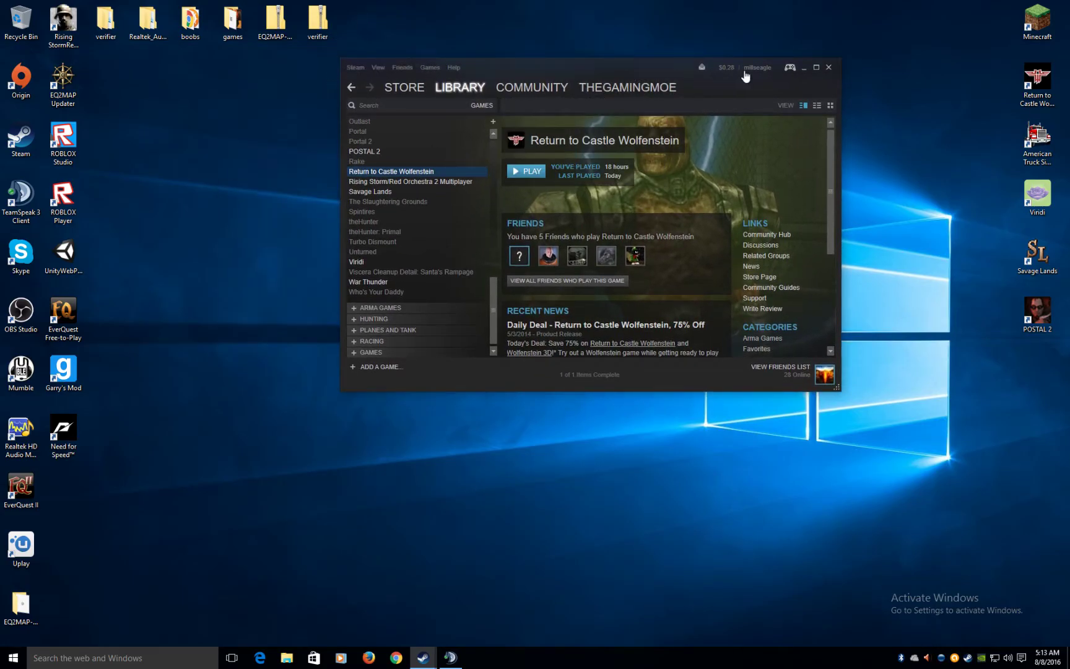
left_click_drag(632, 67, 377, 54)
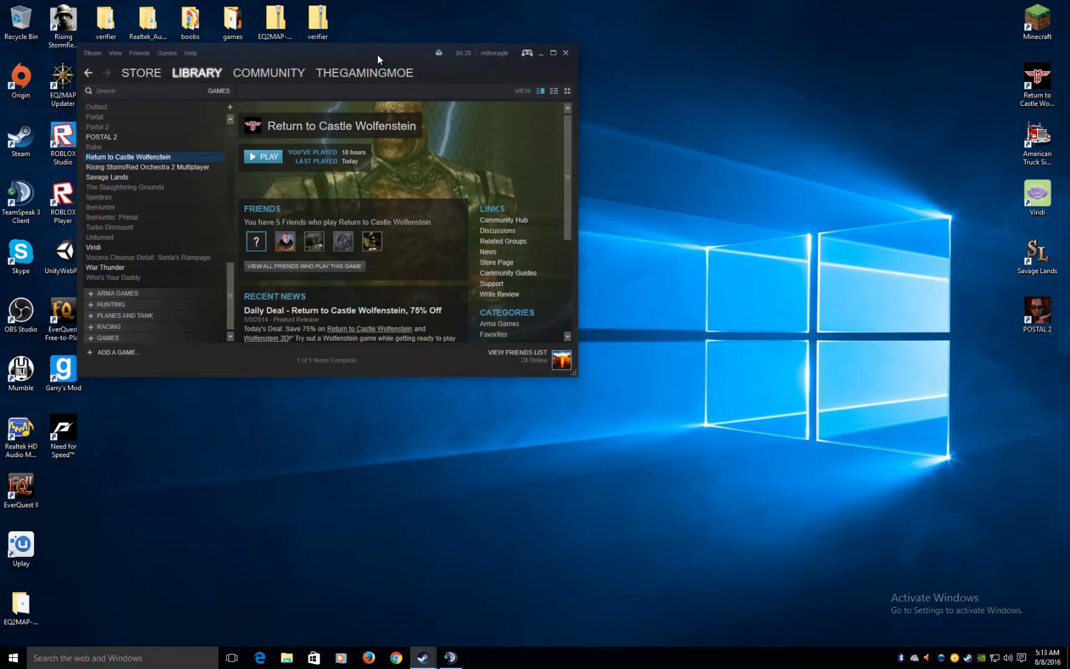
left_click(538, 54)
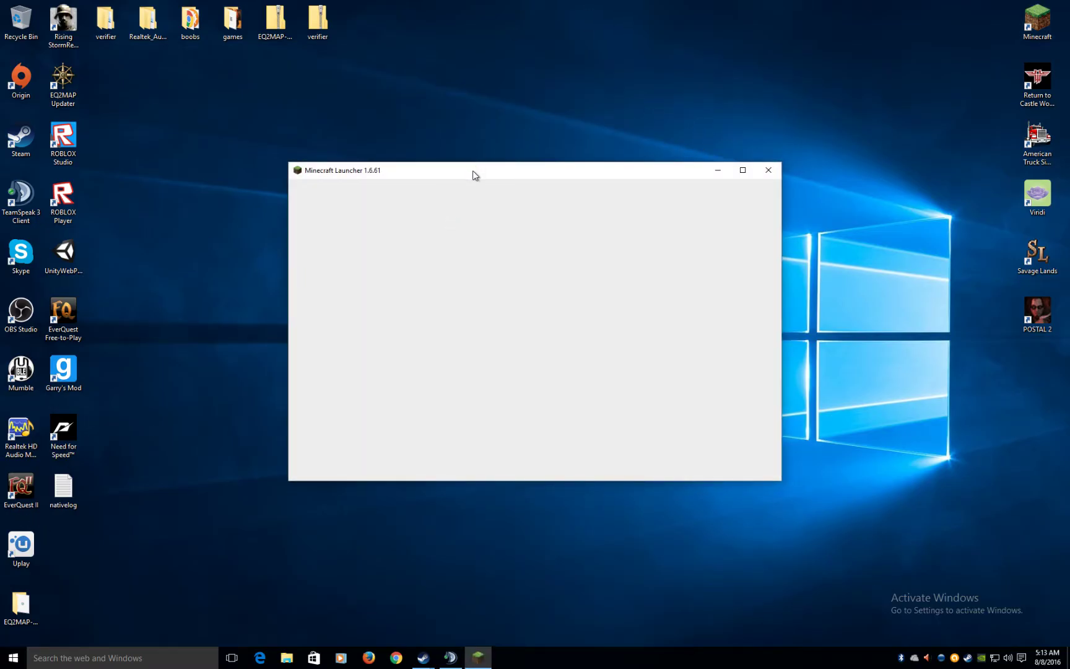
- Move Minecraft Launcher 1.6.61 to the upper right, check its Profile list, then close it
left_click_drag(472, 170, 707, 23)
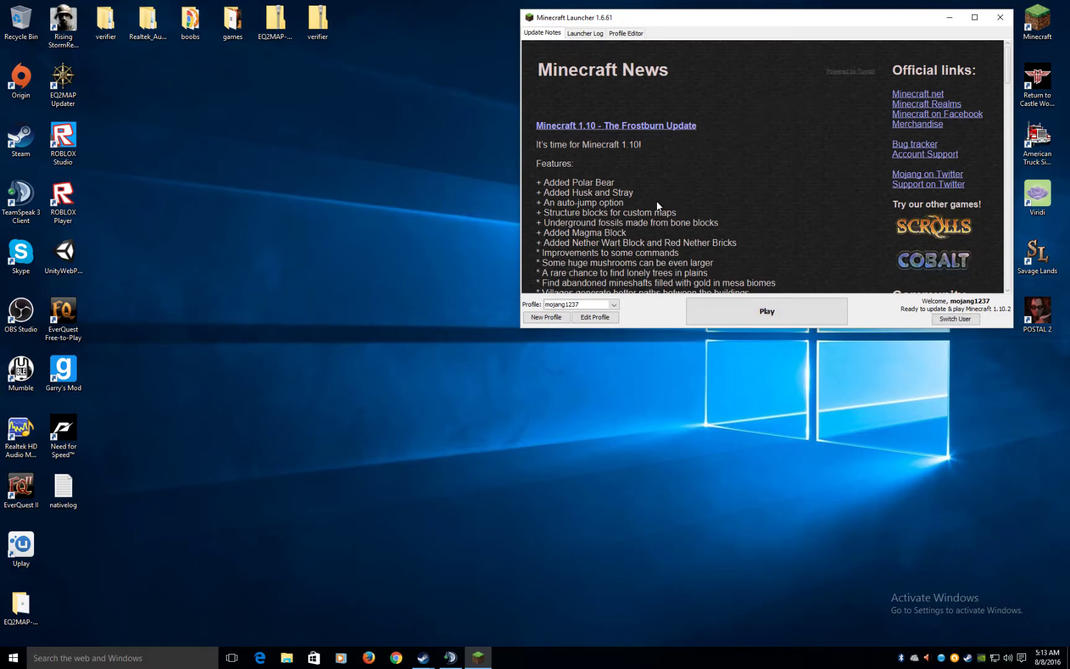
scroll(656, 204, "down", 1)
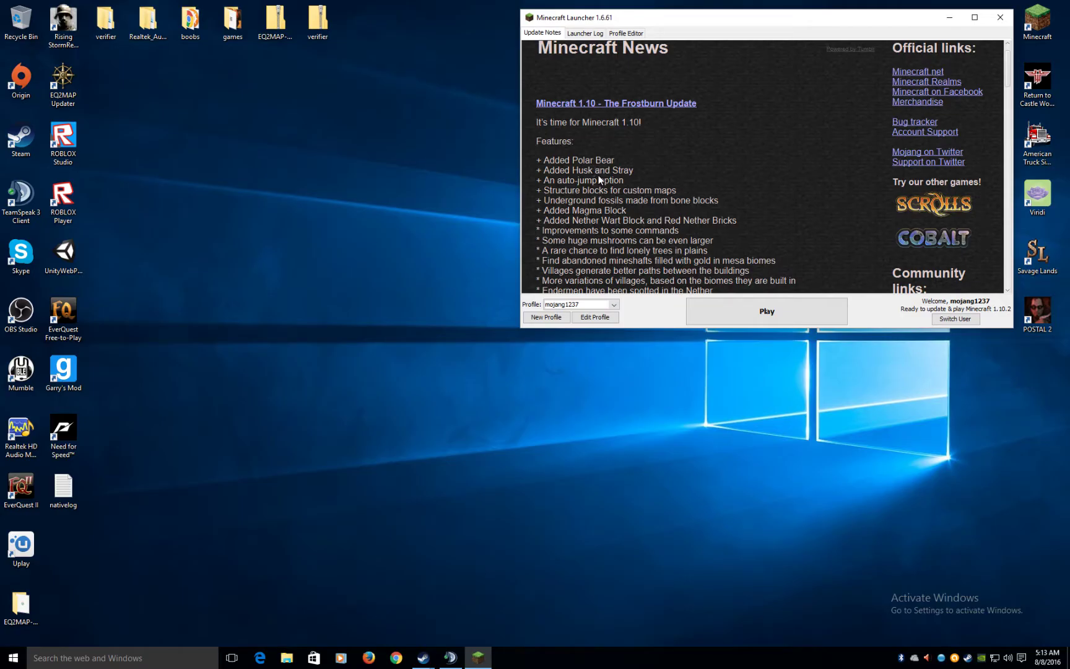
left_click(612, 307)
left_click(656, 308)
scroll(649, 135, "up", 1)
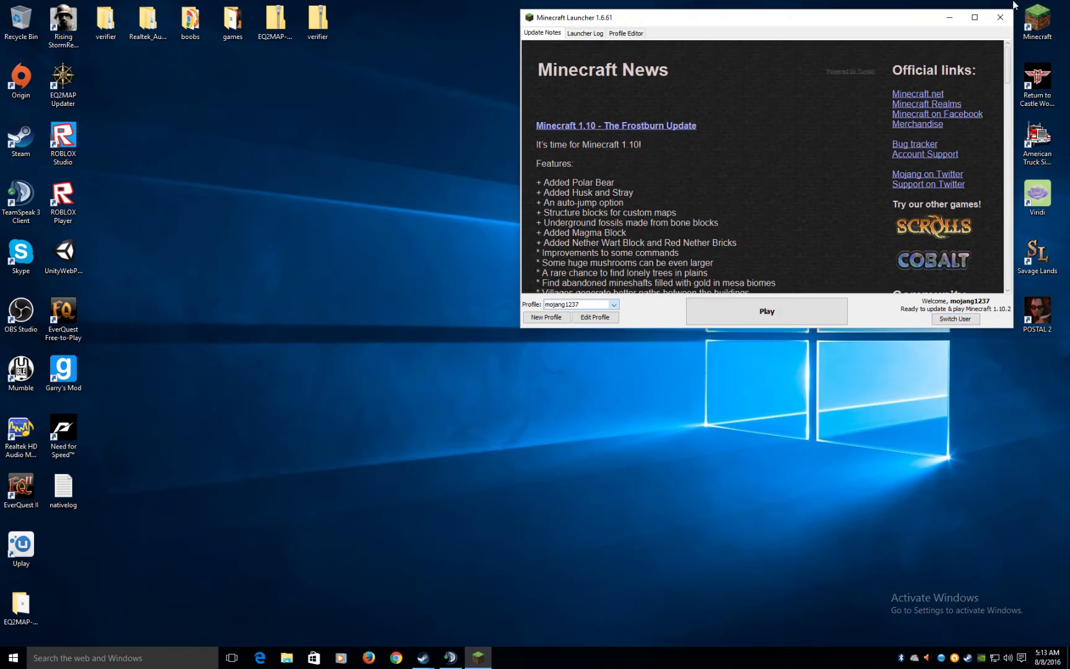
left_click(1002, 17)
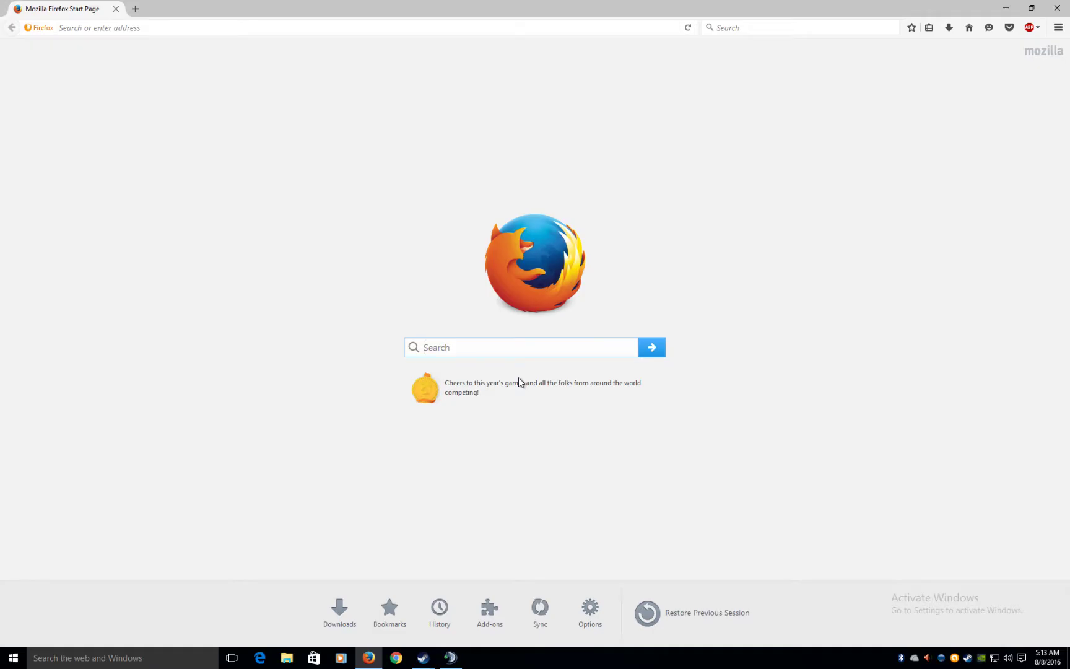
- Search Yahoo from the Firefox start page for 'mod packs'
type("mods ")
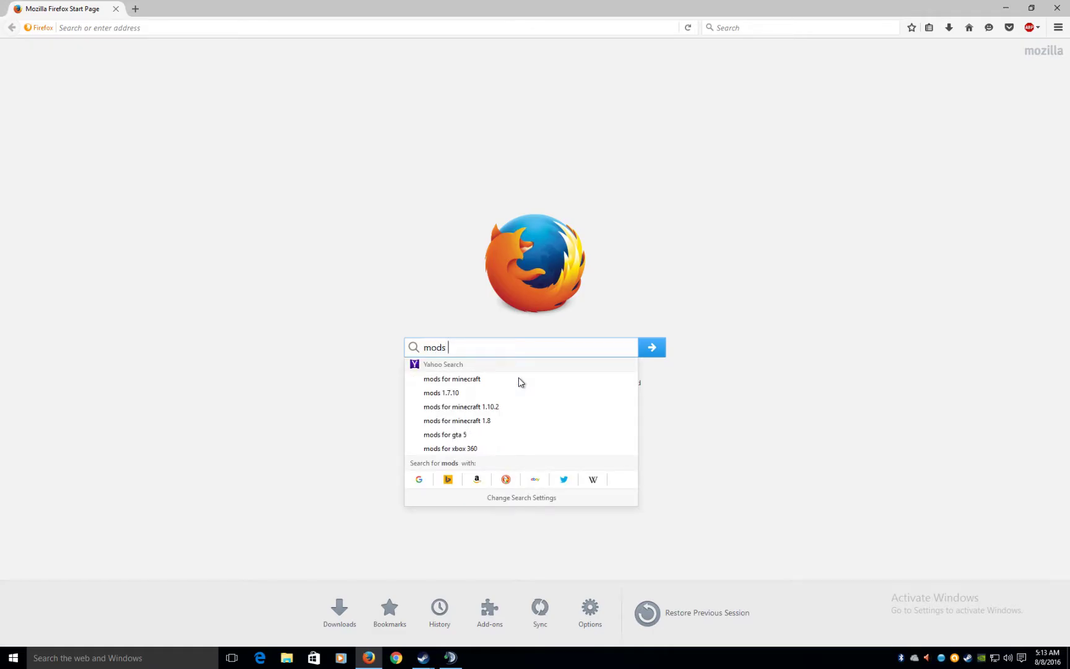
type("for ")
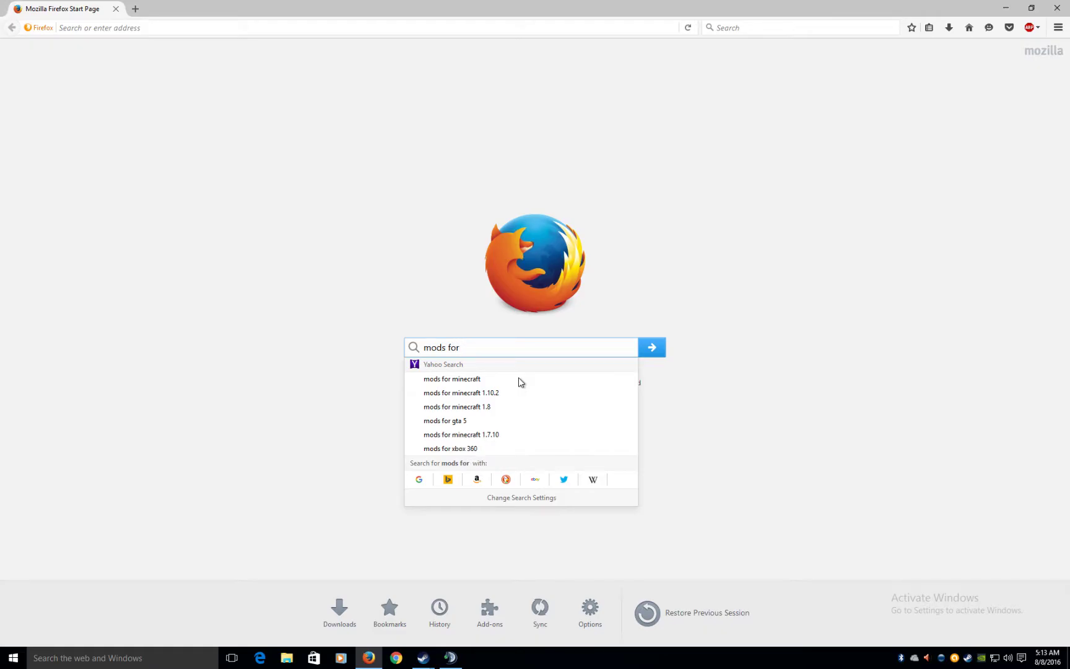
type("m")
key("BackSpace")
key("BackSpace")
key("BackSpace")
key("BackSpace")
key("BackSpace")
key("BackSpace")
key("BackSpace")
type("p")
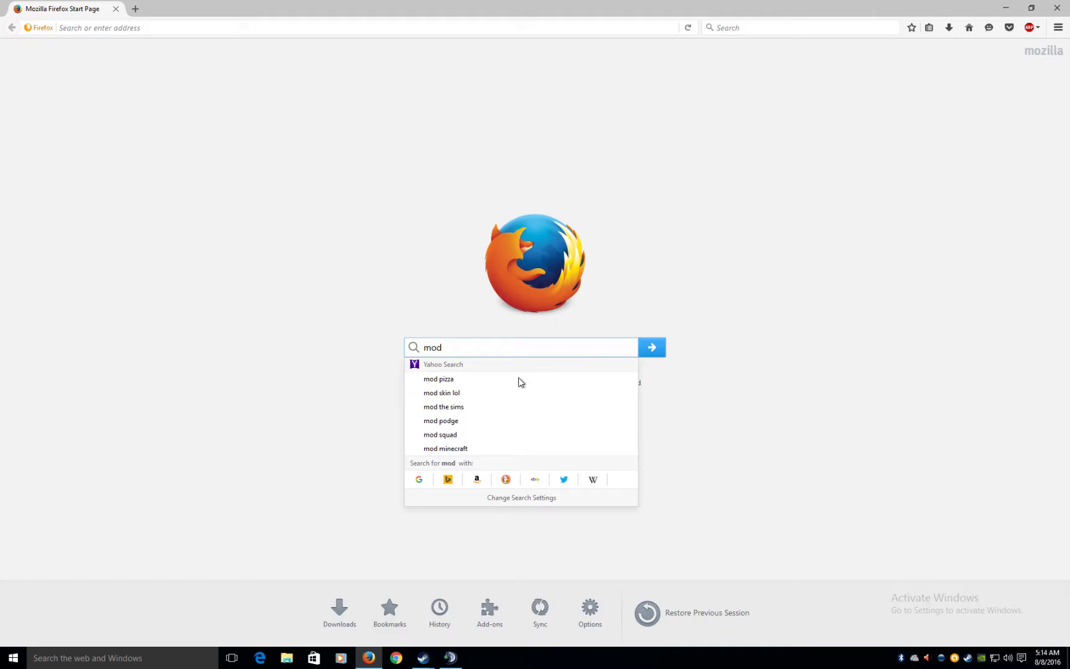
type("a")
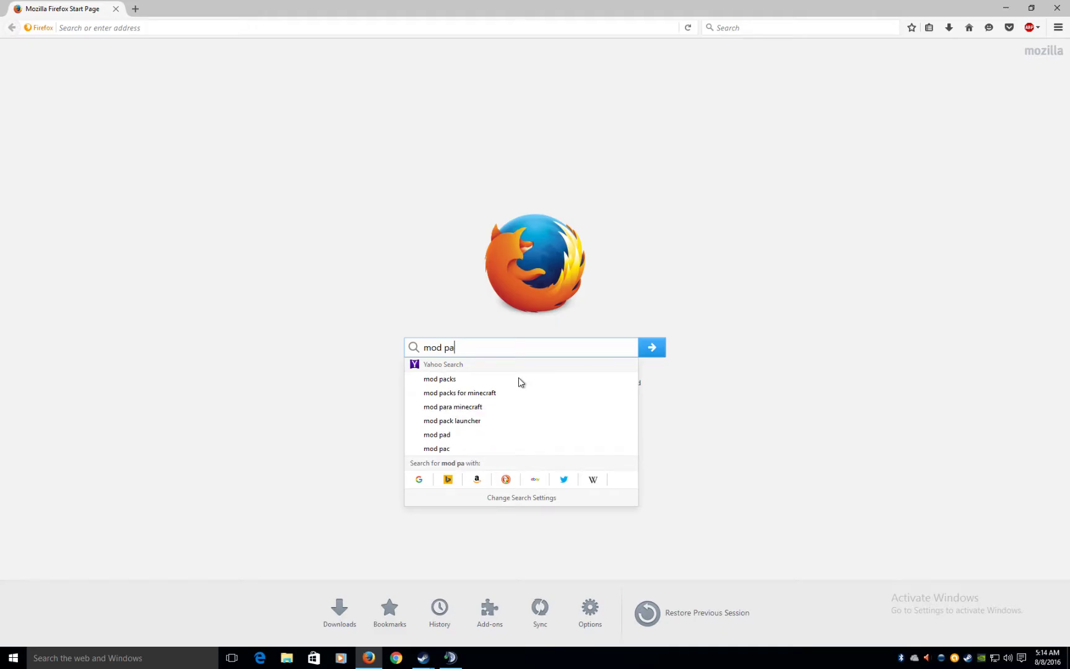
type("cks")
key("Return")
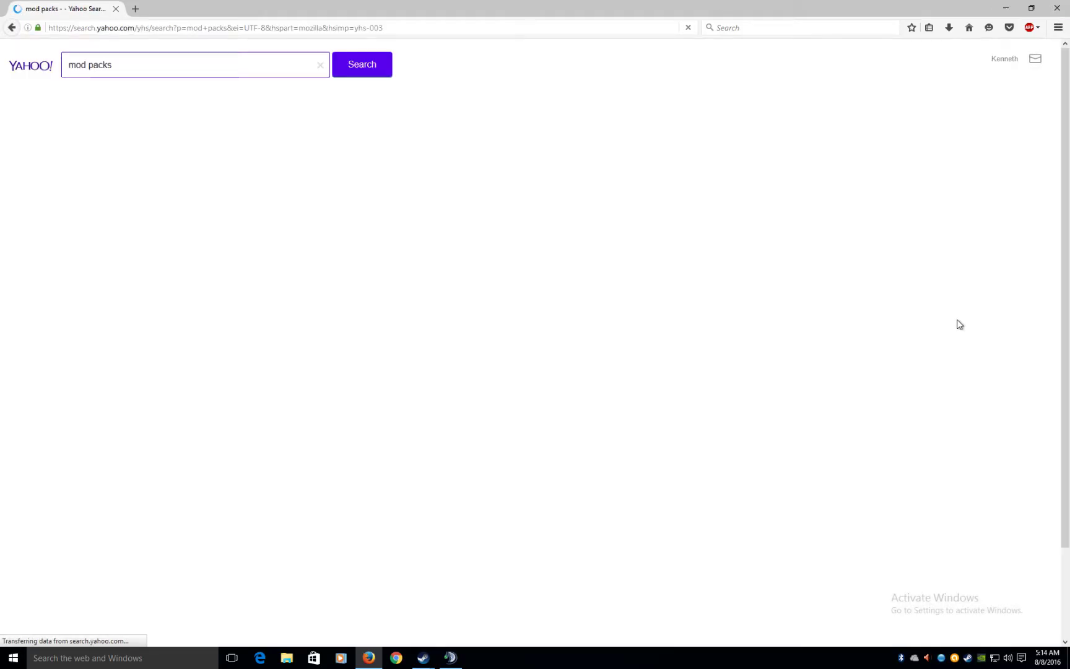
scroll(154, 161, "down", 2)
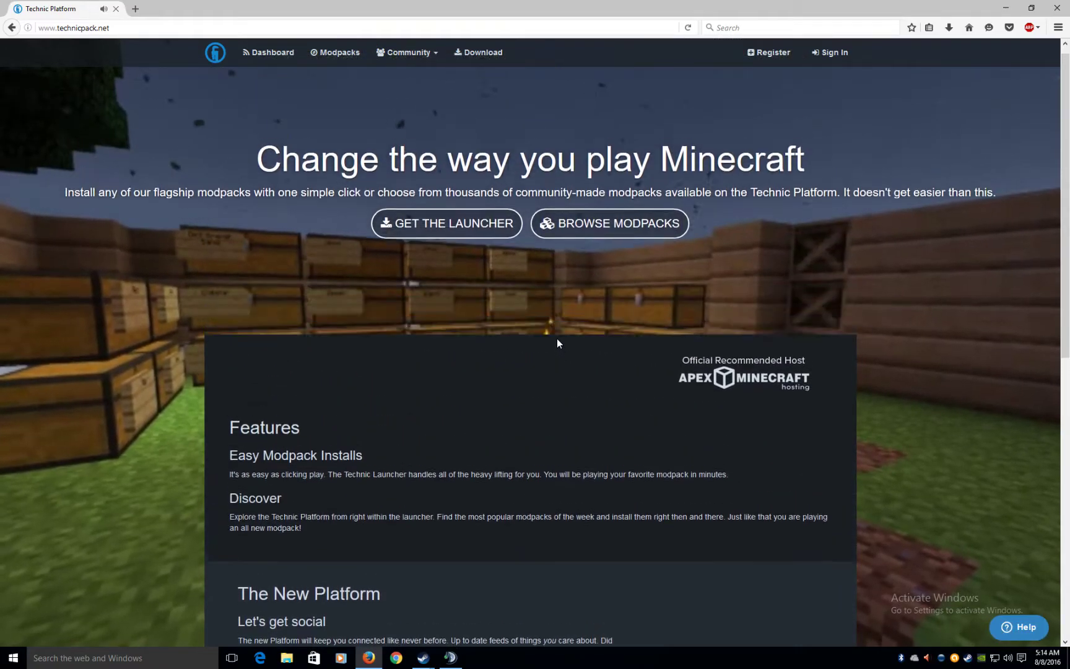
left_click(593, 244)
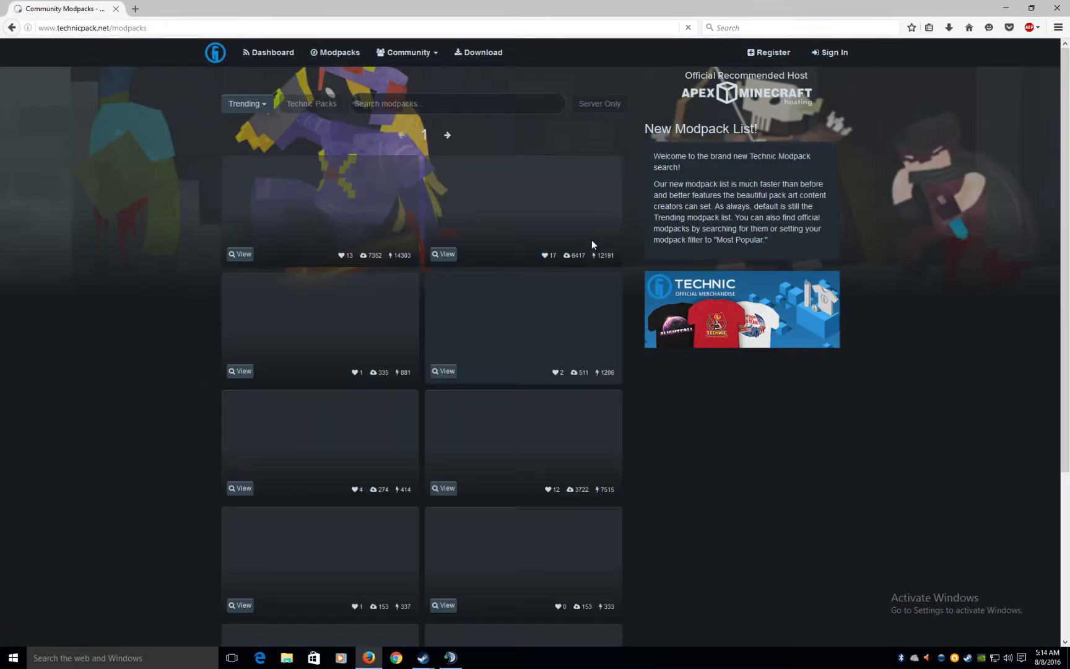
scroll(319, 208, "down", 3)
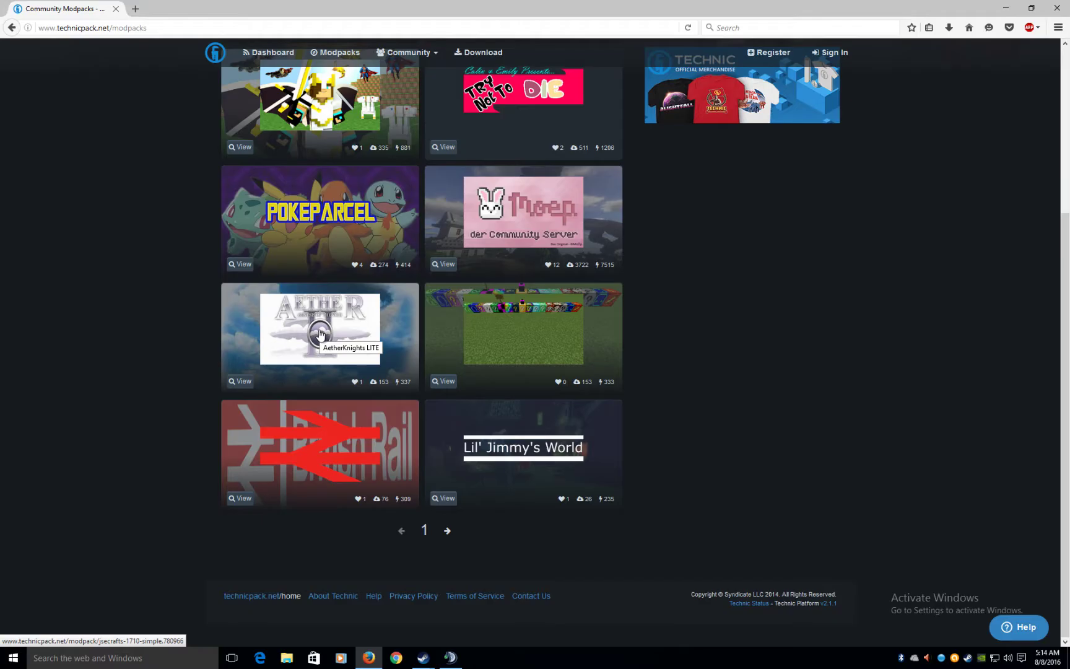
key("alt+Left")
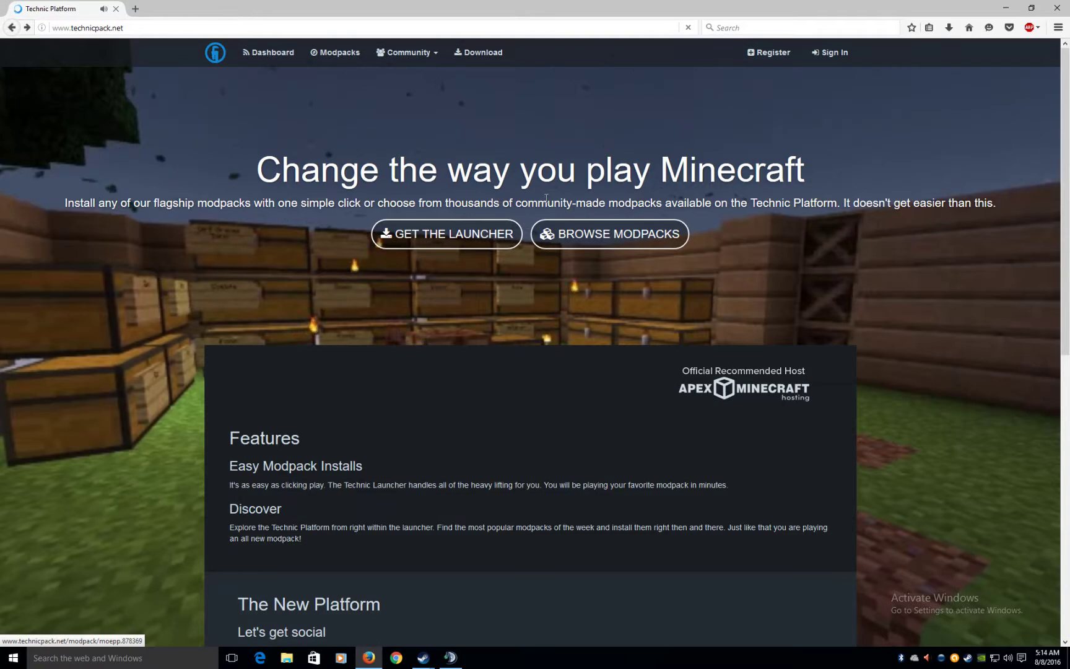
- Navigate back to the Yahoo 'mod packs' search results
left_click(13, 30)
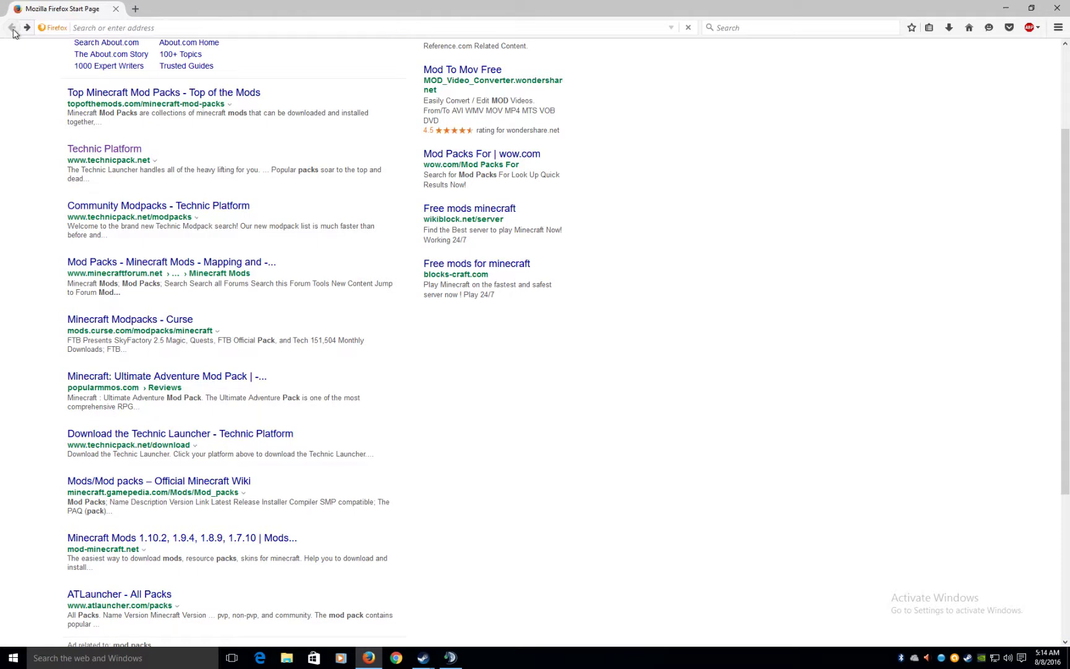
left_click(13, 27)
left_click(43, 28)
left_click(27, 28)
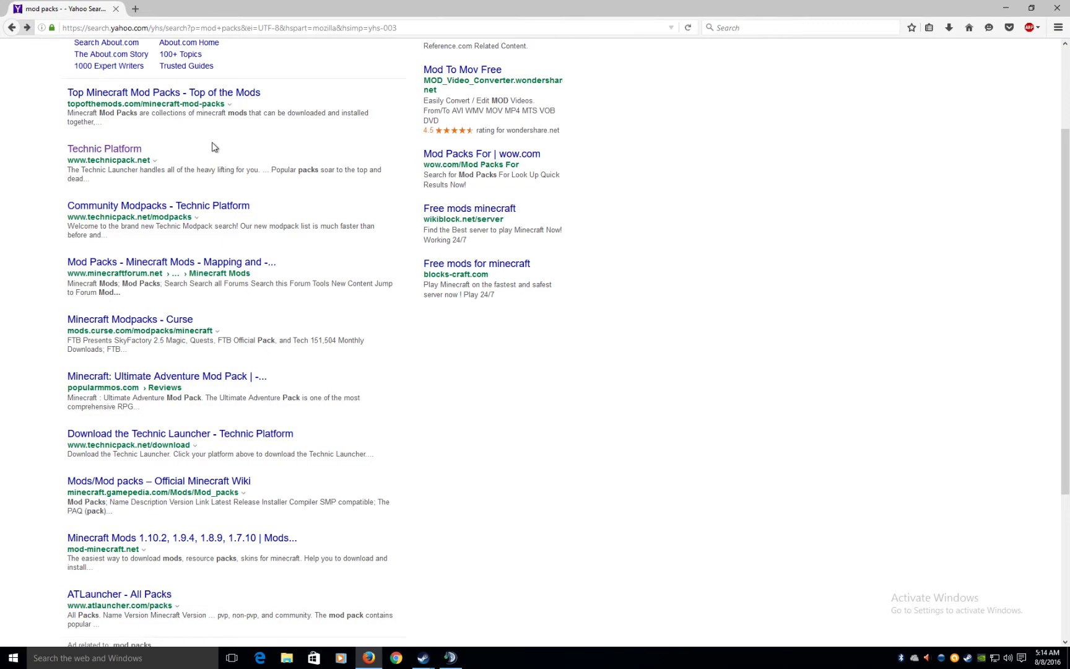
scroll(204, 179, "up", 1)
scroll(200, 191, "down", 4)
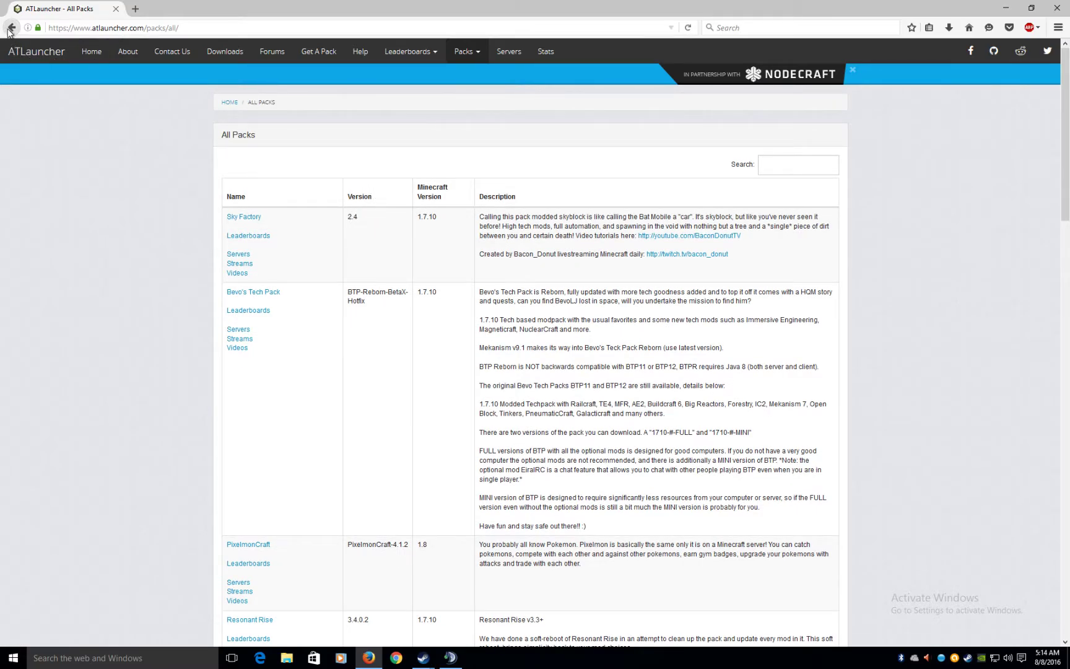
left_click(12, 27)
- Search for 'atlauncher' and open the ATLauncher official site
triple_click(89, 63)
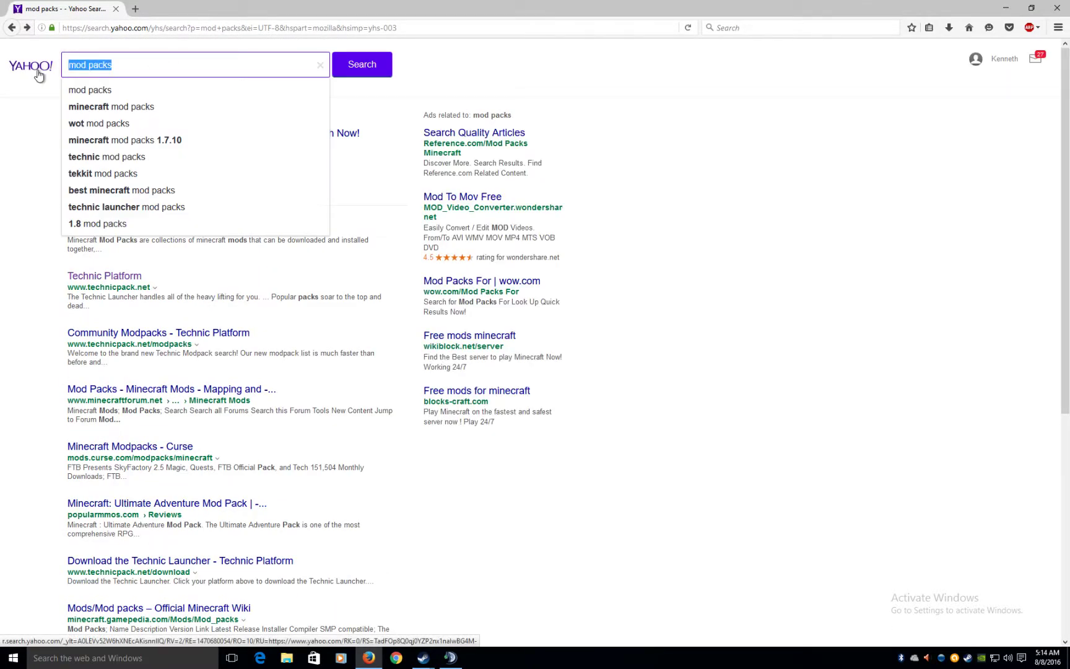
type("at")
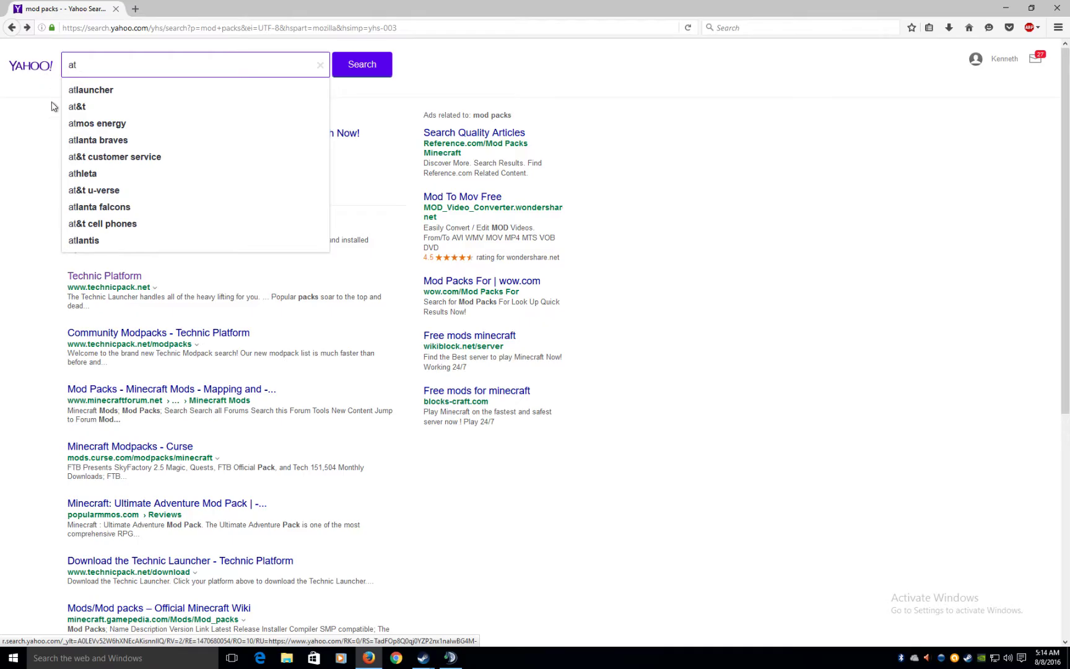
left_click(73, 91)
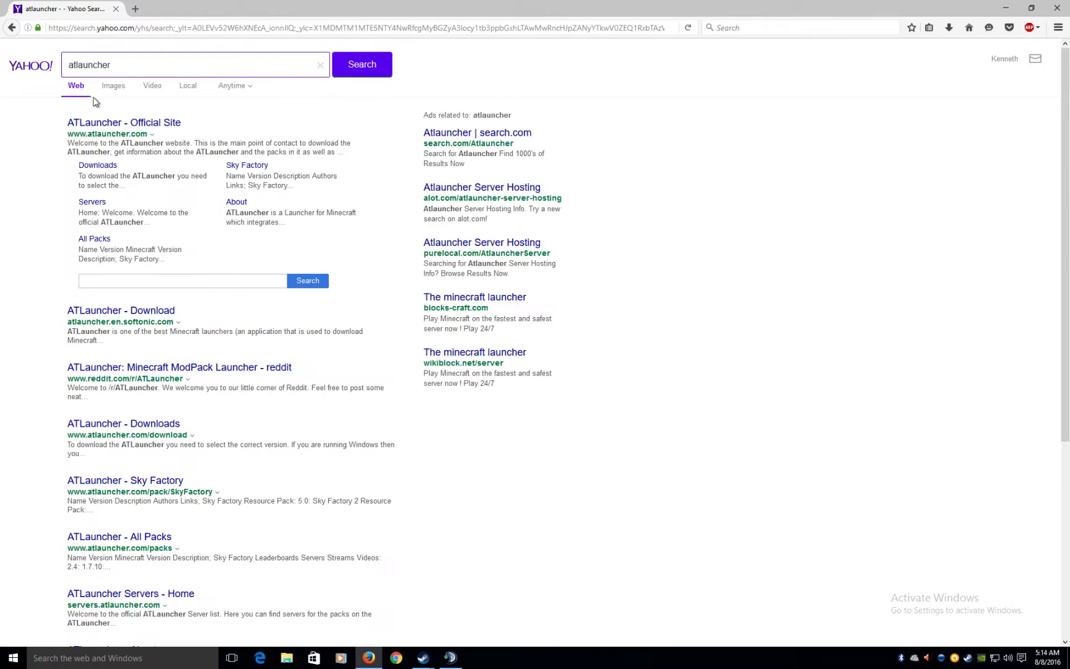
left_click(128, 127)
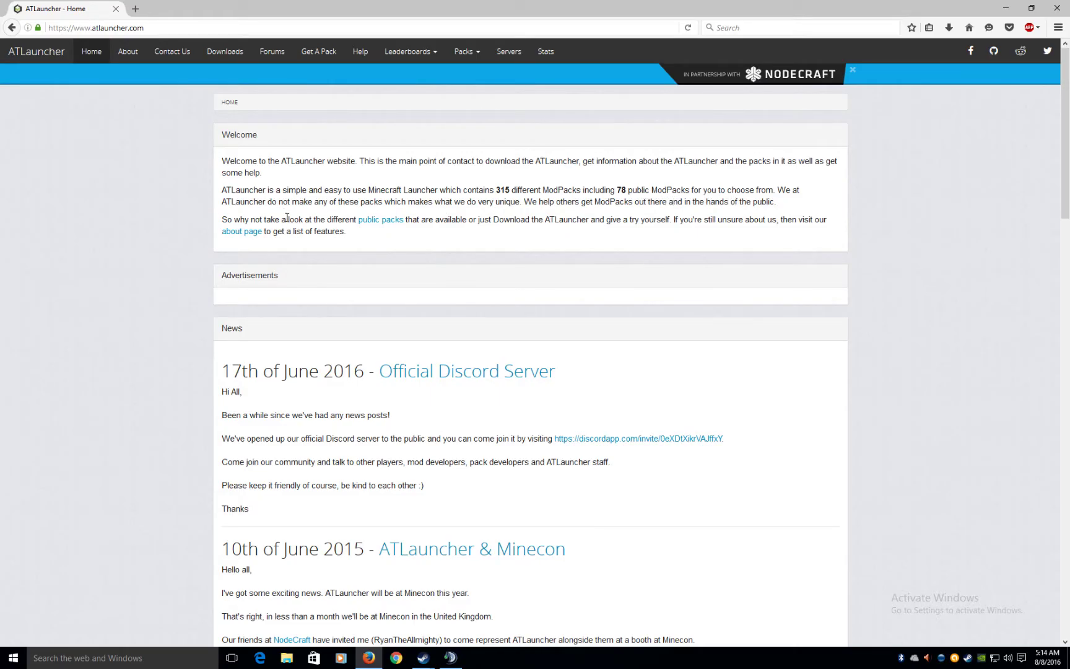
- Scroll through the atlauncher.com home page's Welcome and News sections
scroll(287, 217, "down", 2)
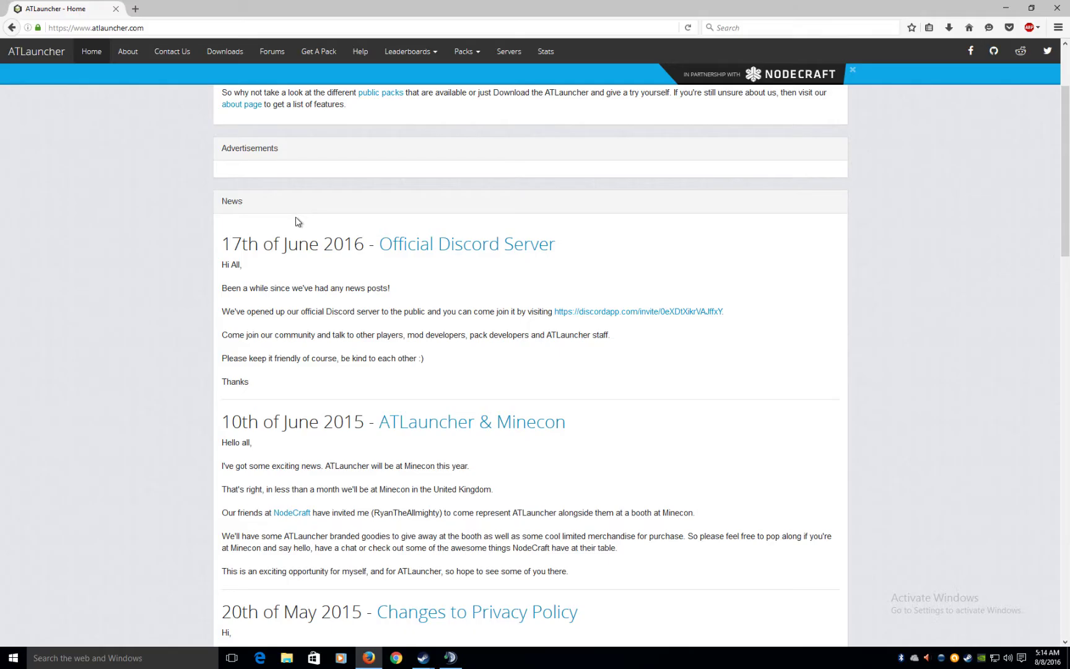
right_click(295, 217)
left_click(841, 242)
scroll(842, 243, "down", 1)
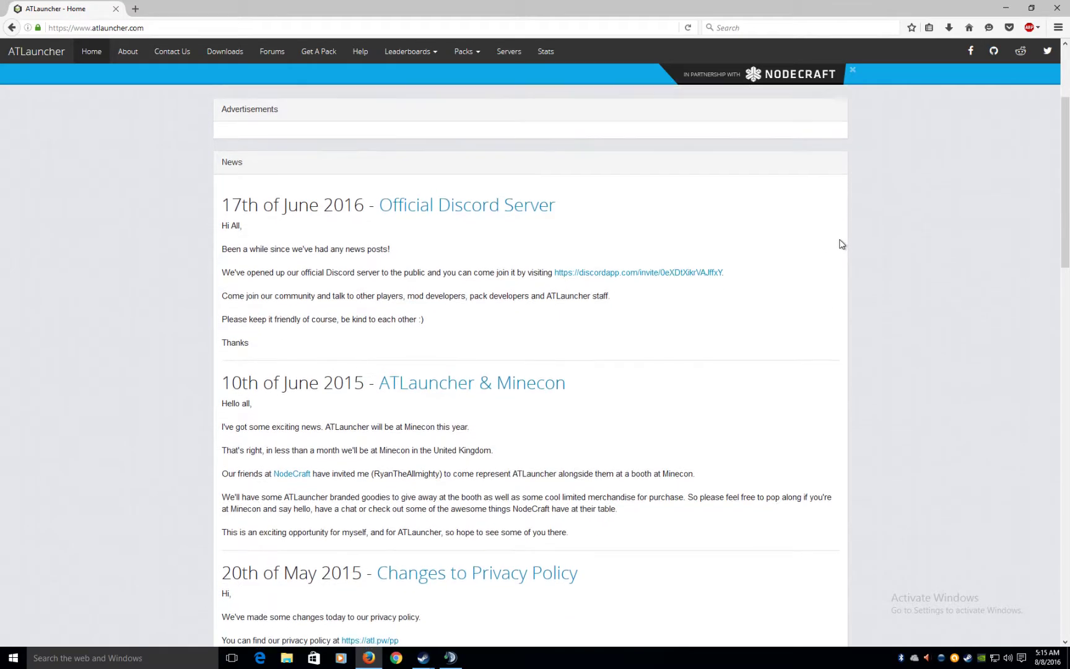
scroll(839, 244, "down", 4)
scroll(838, 245, "up", 7)
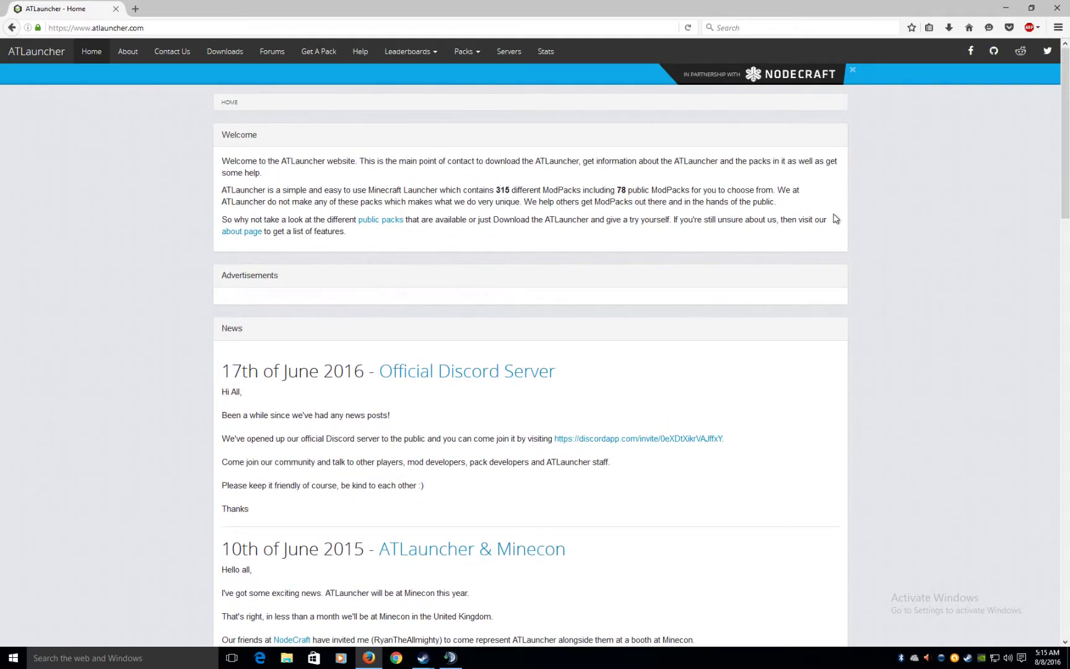
- Save the Windows ATLauncher.exe (1.5 MB) from the Downloads page and check Firefox's downloads panel
left_click(229, 53)
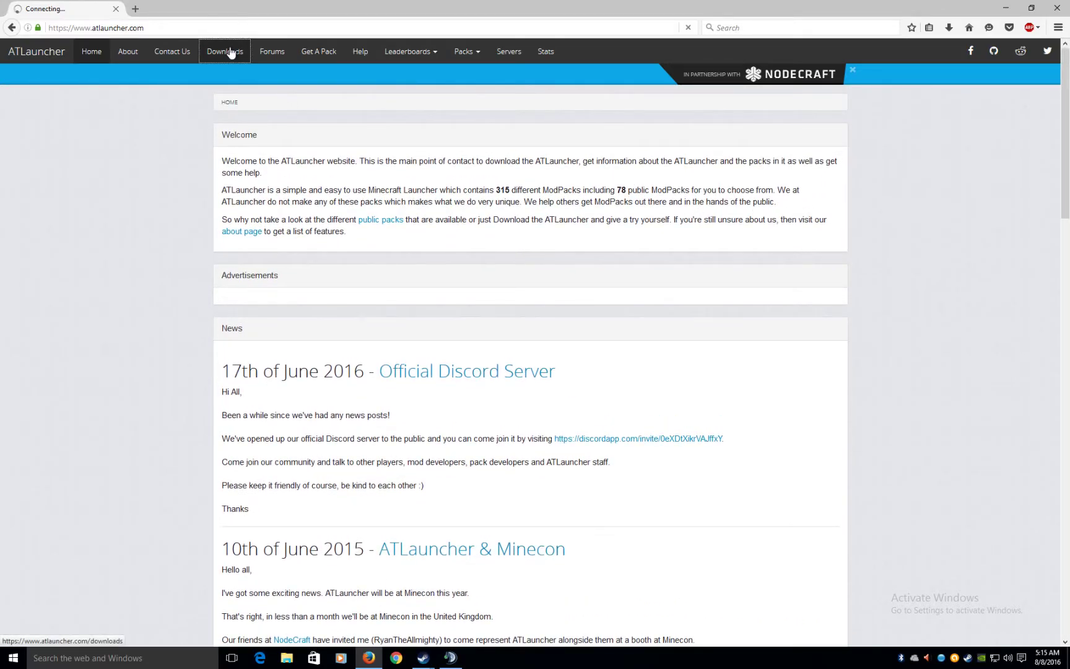
scroll(388, 211, "down", 6)
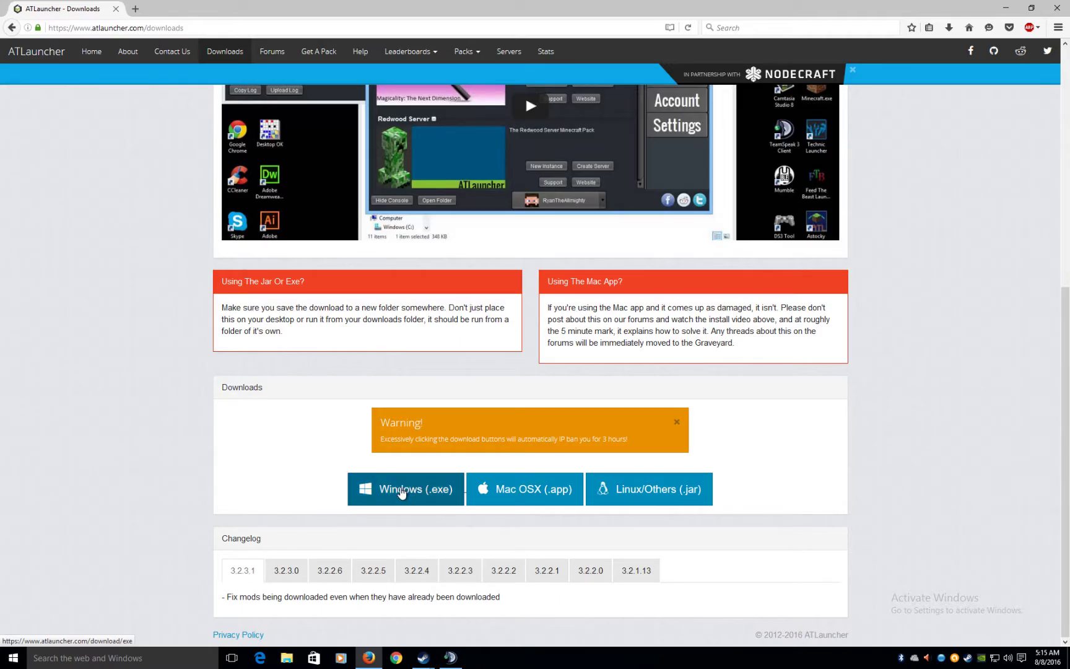
left_click(401, 490)
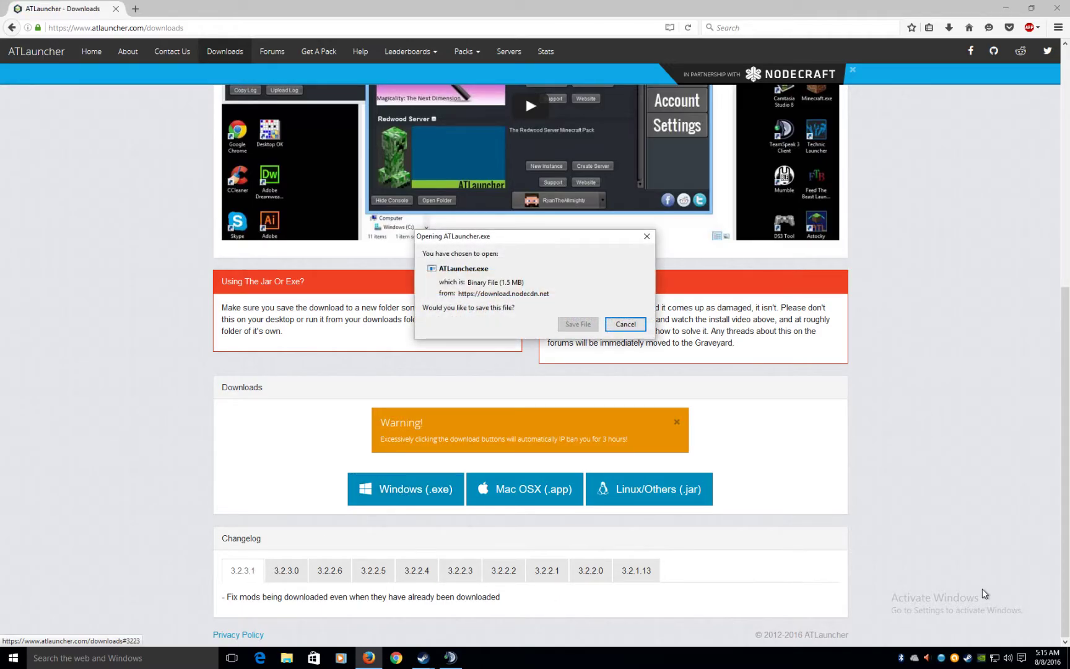
left_click(579, 324)
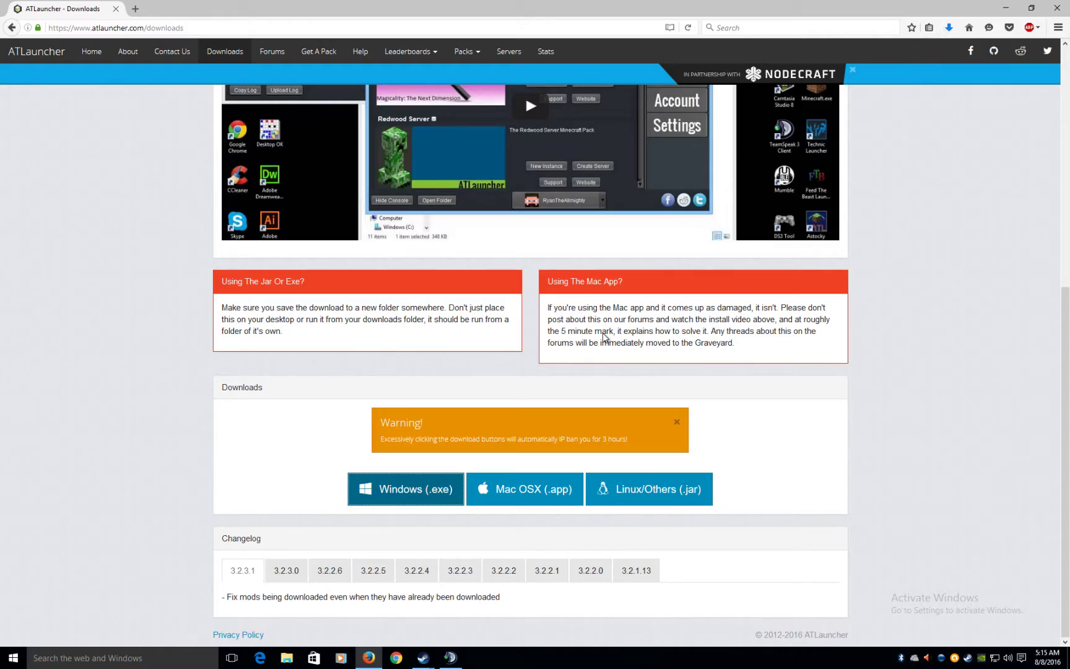
scroll(774, 260, "up", 4)
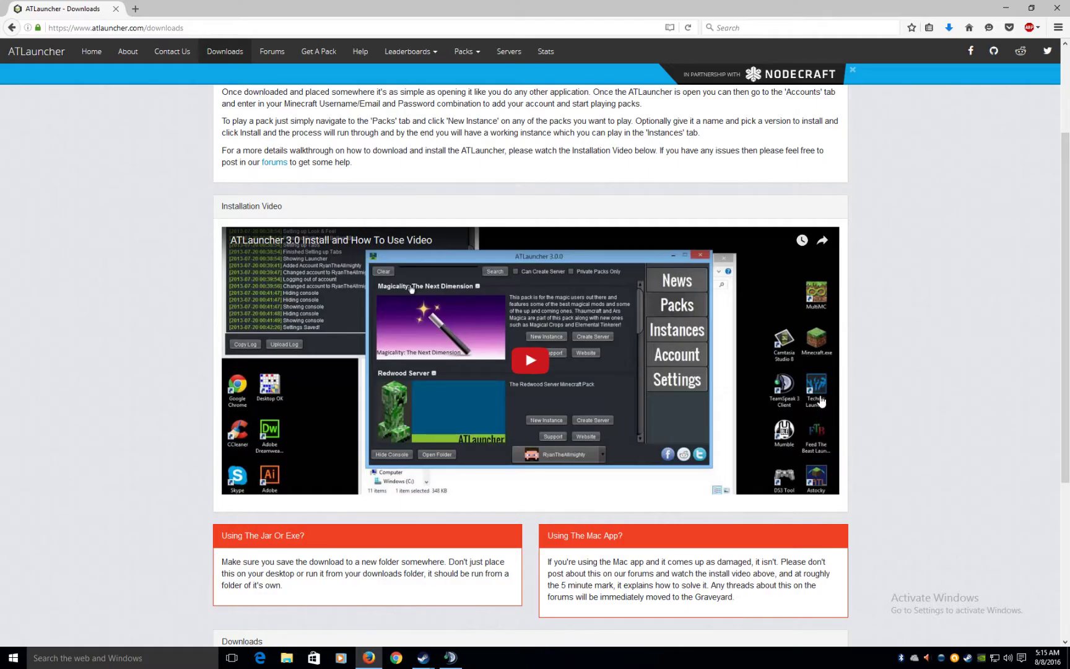
left_click(948, 27)
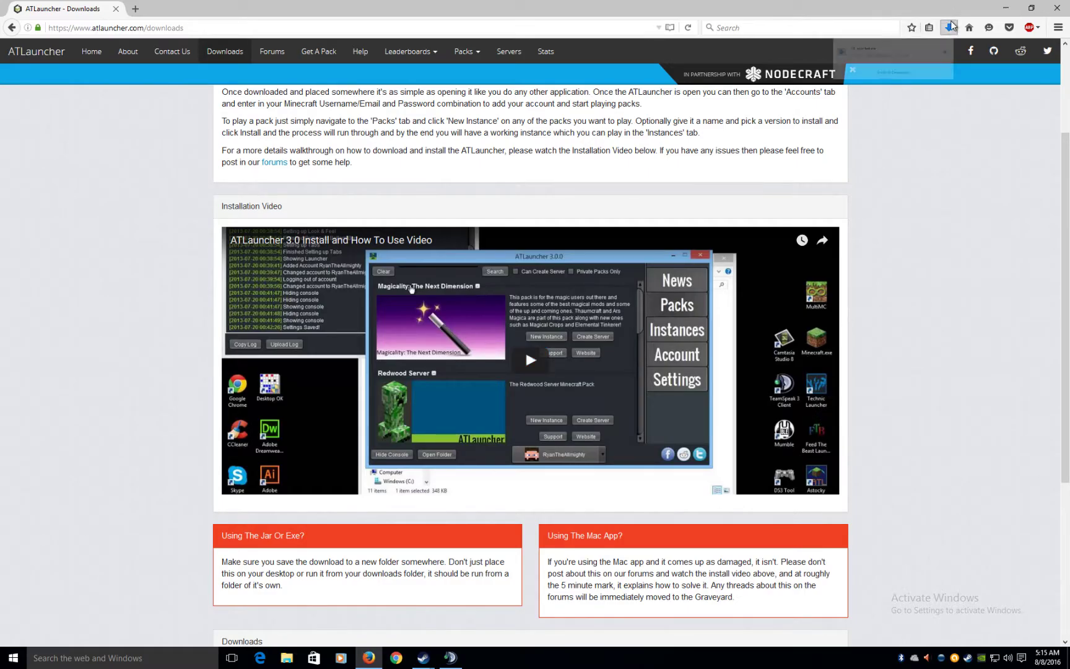
- Download JavaSetup8u101.exe from java.com in Edge and run the installer
left_click(796, 75)
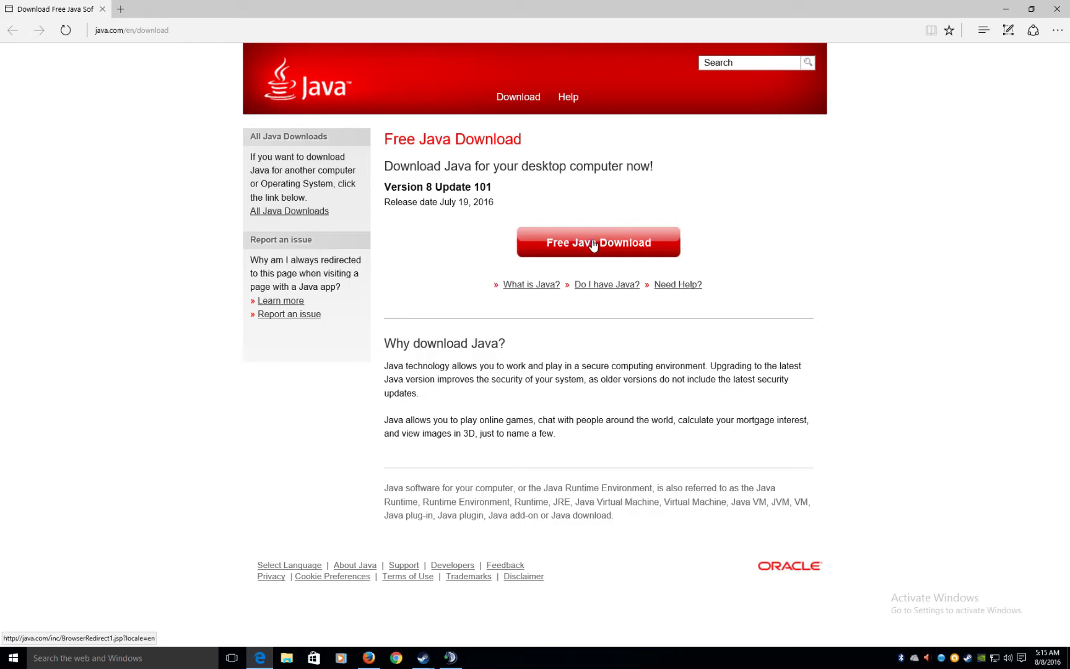
left_click(593, 242)
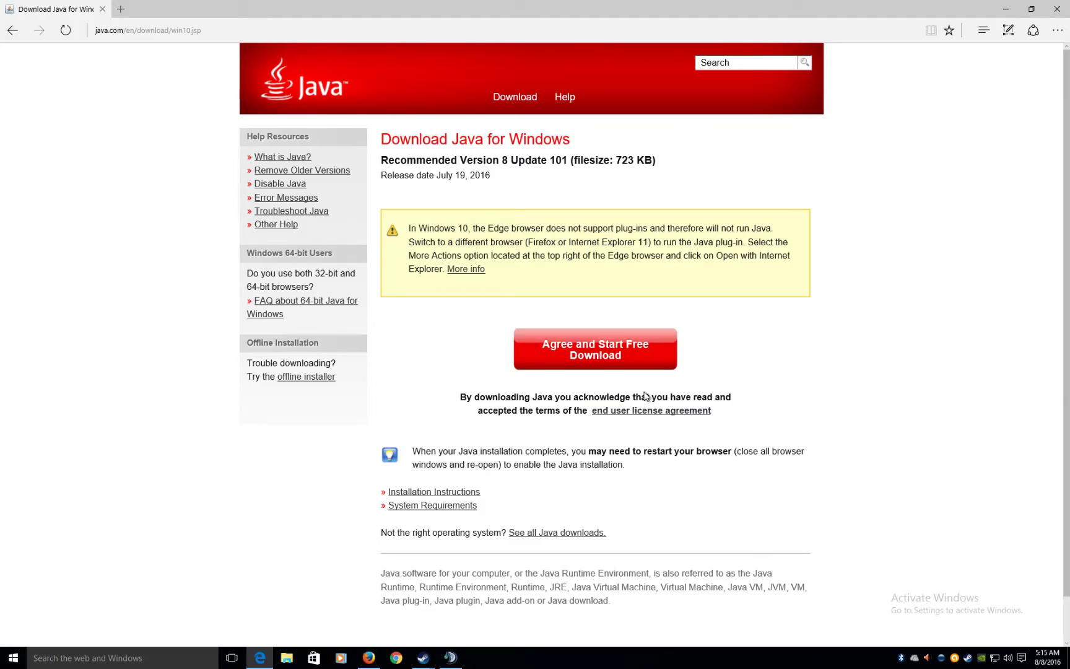
left_click(614, 364)
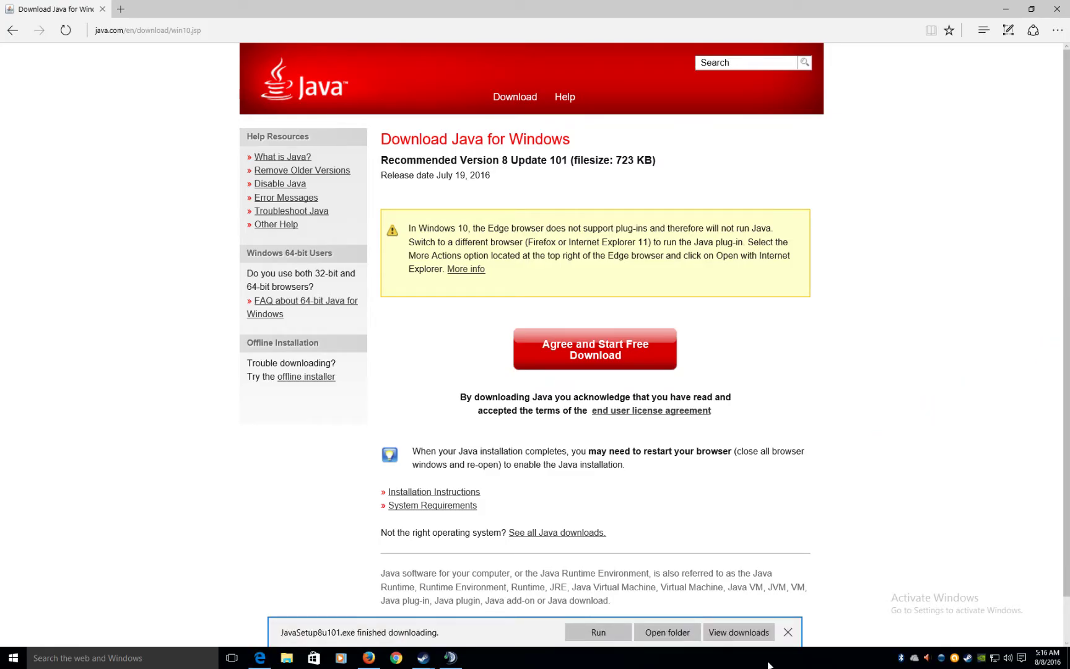
left_click(609, 639)
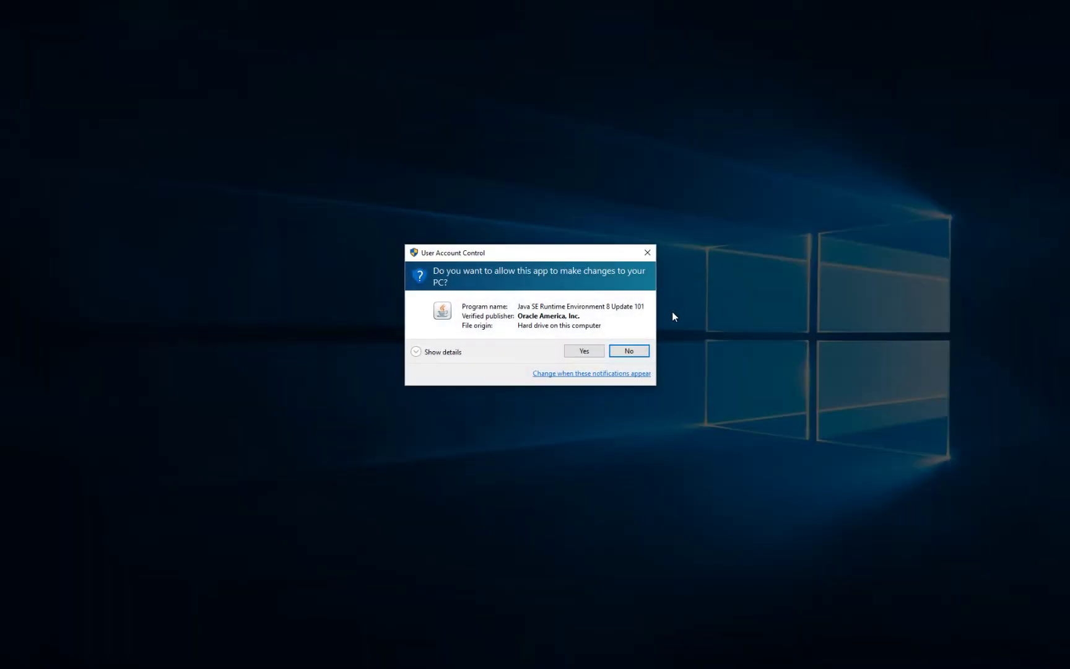
- Approve and start the Java installer, then minimize Edge and Firefox and close the nativelog file
left_click(580, 353)
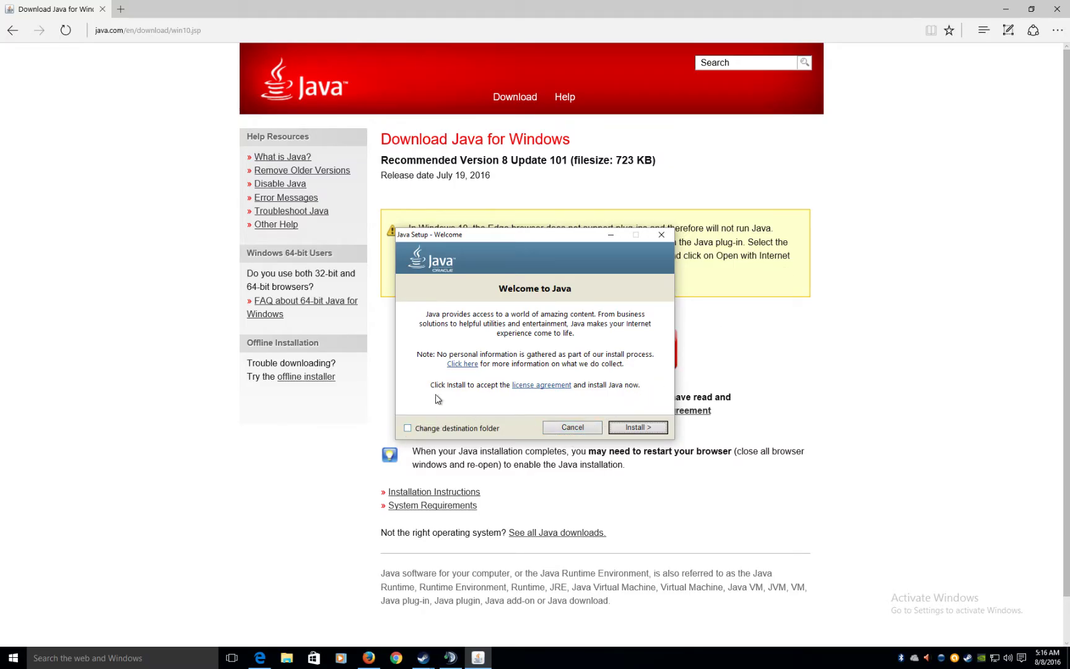
left_click(635, 428)
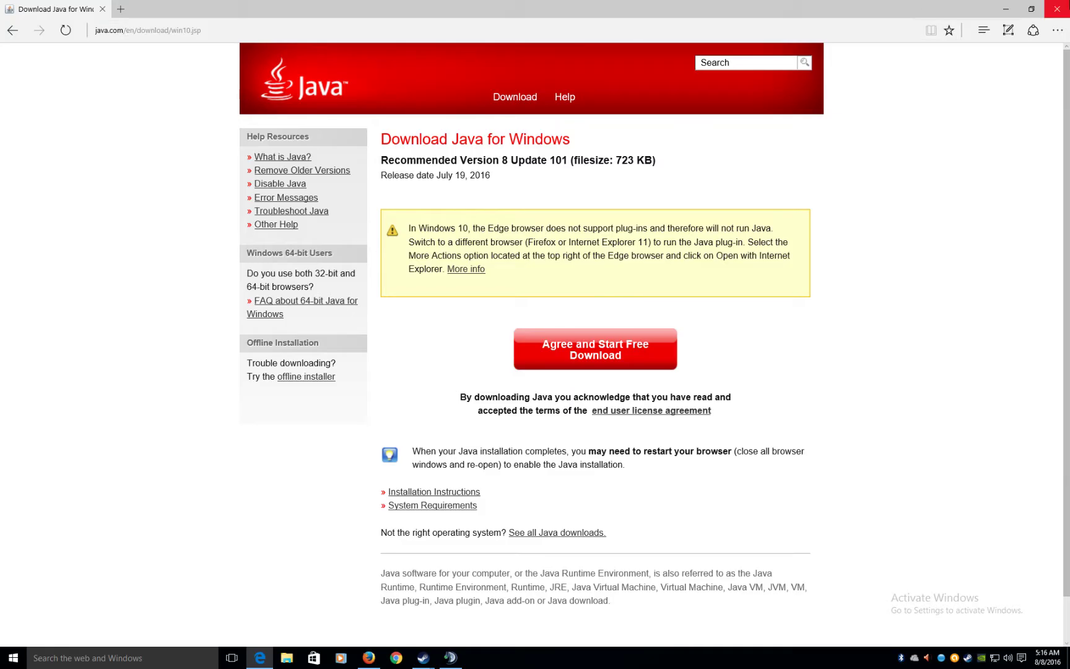
left_click(1005, 9)
left_click(1006, 8)
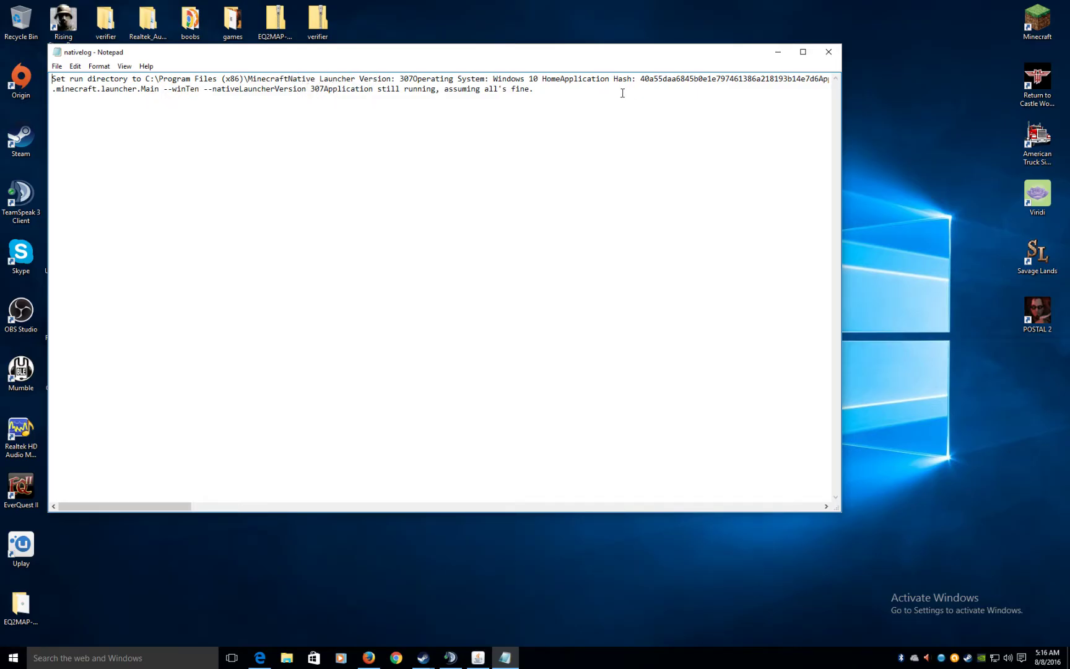
left_click(828, 52)
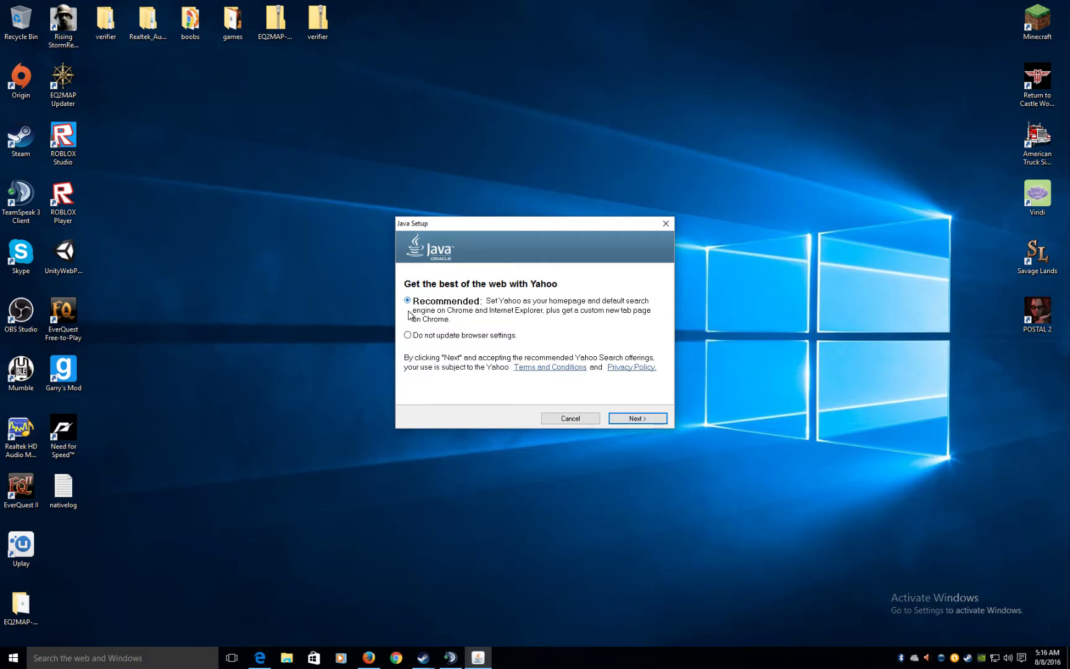
- Decline the Yahoo browser-settings offer, continue installing, and gather game shortcuts into the 'games' folder
left_click(408, 335)
left_click(644, 420)
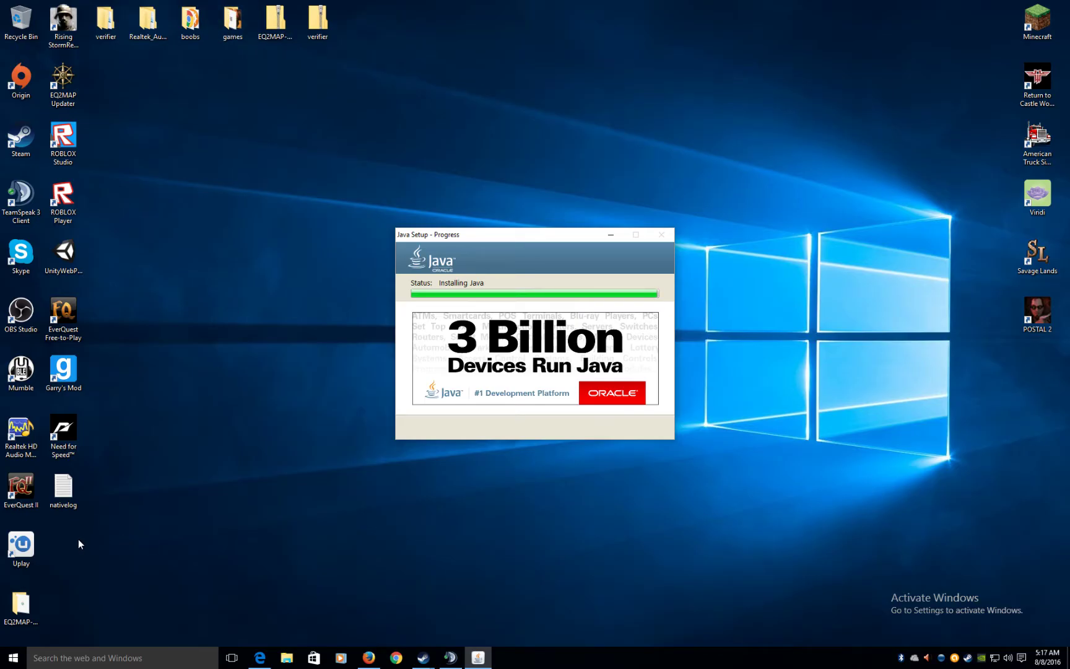
left_click_drag(69, 547, 231, 22)
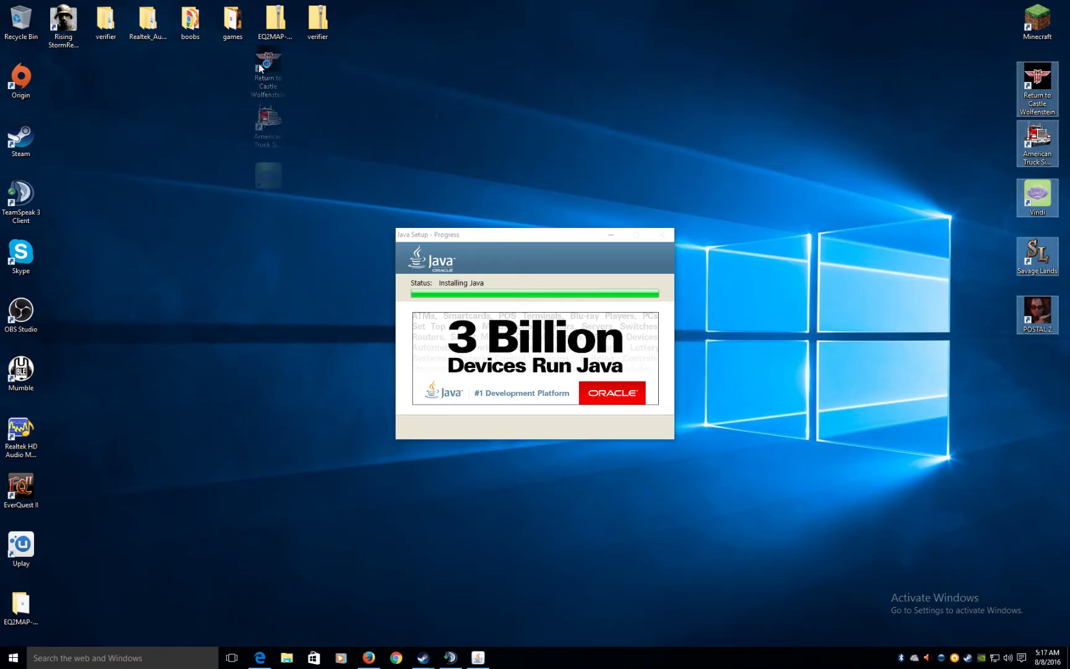
double_click(238, 37)
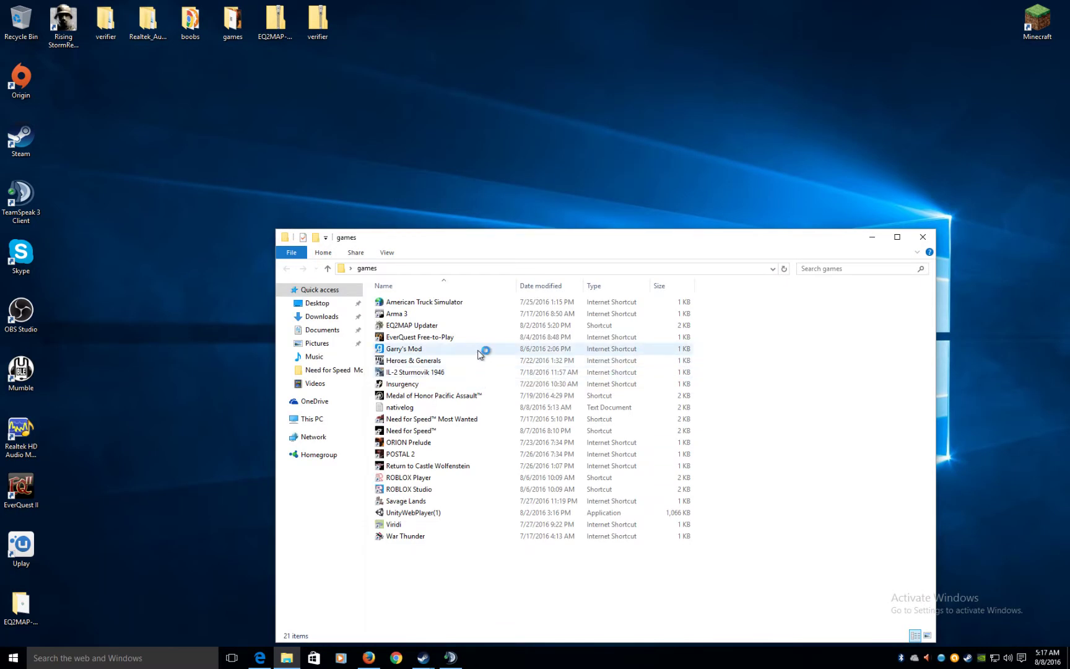
- Finish Java setup and set up Internet Explorer 11 without the recommended settings
left_click(923, 237)
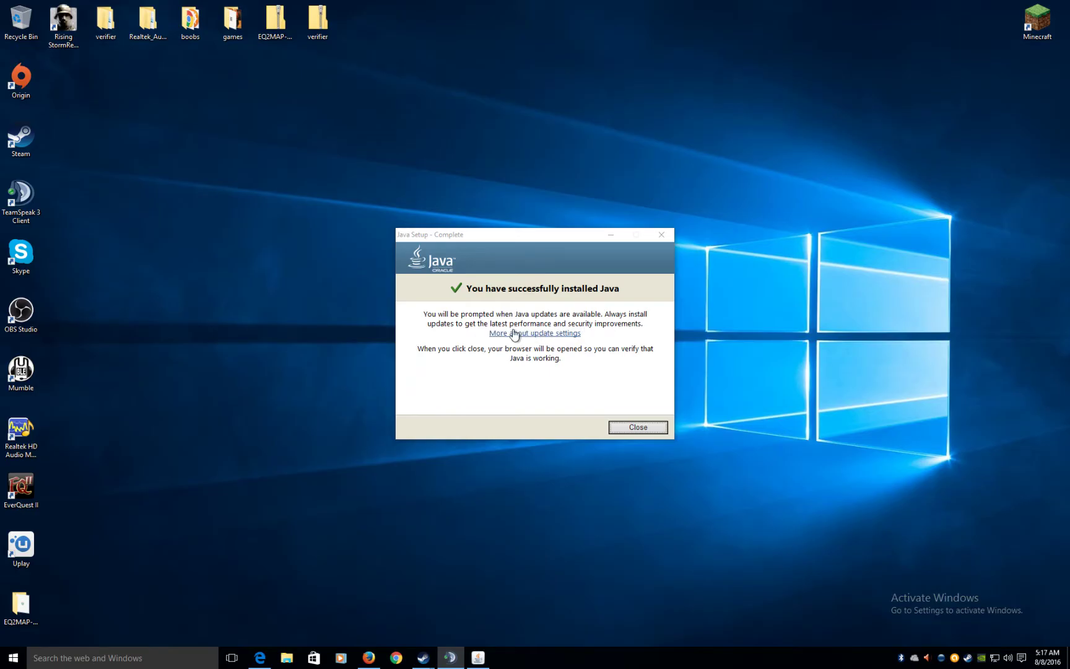
left_click(638, 426)
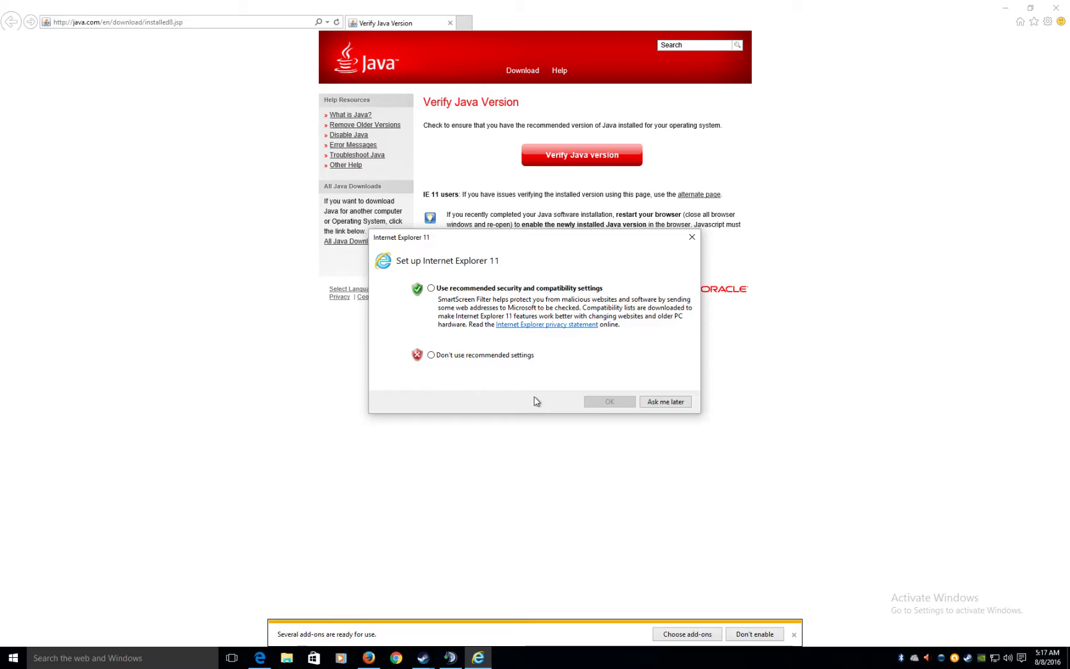
left_click(437, 289)
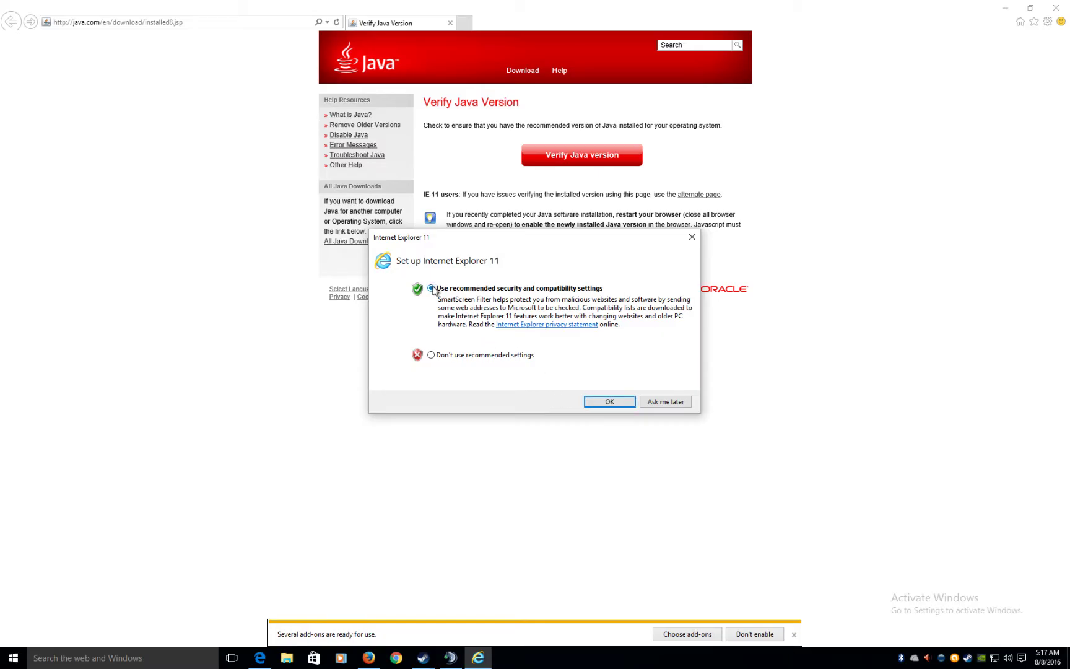
left_click(431, 356)
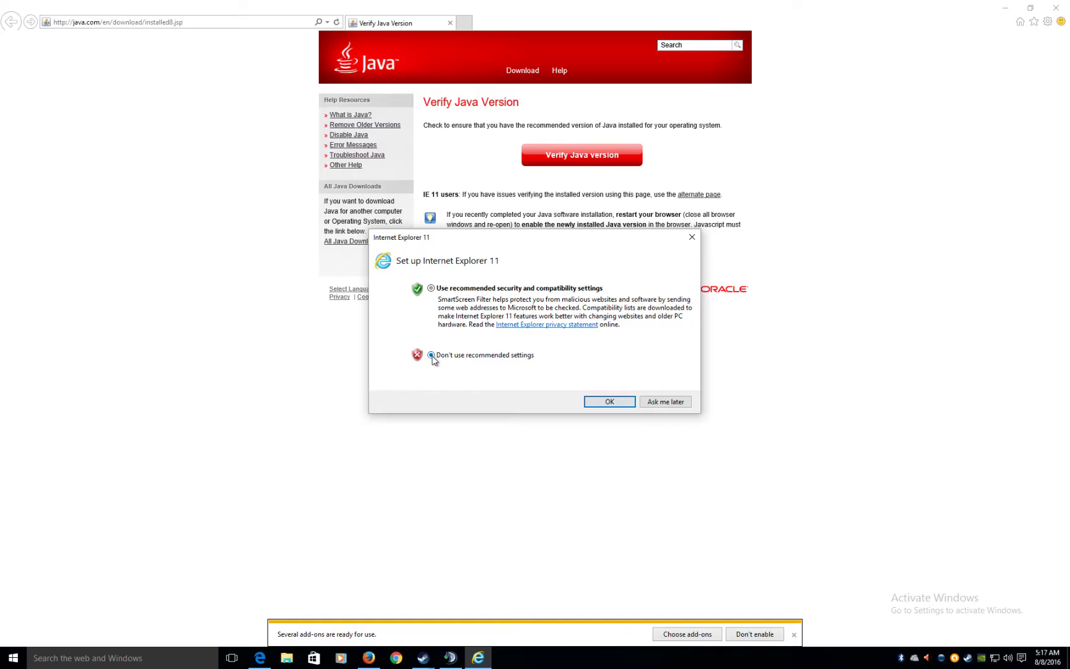
left_click(609, 402)
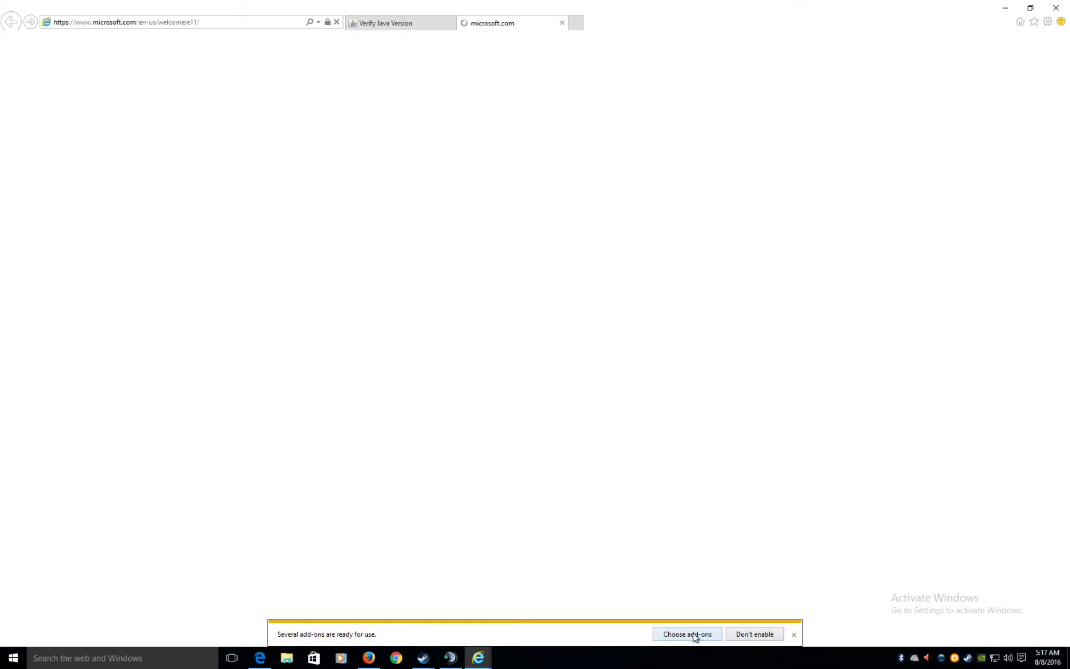
- Dismiss the add-ons notice and close Internet Explorer with all its tabs
left_click(754, 634)
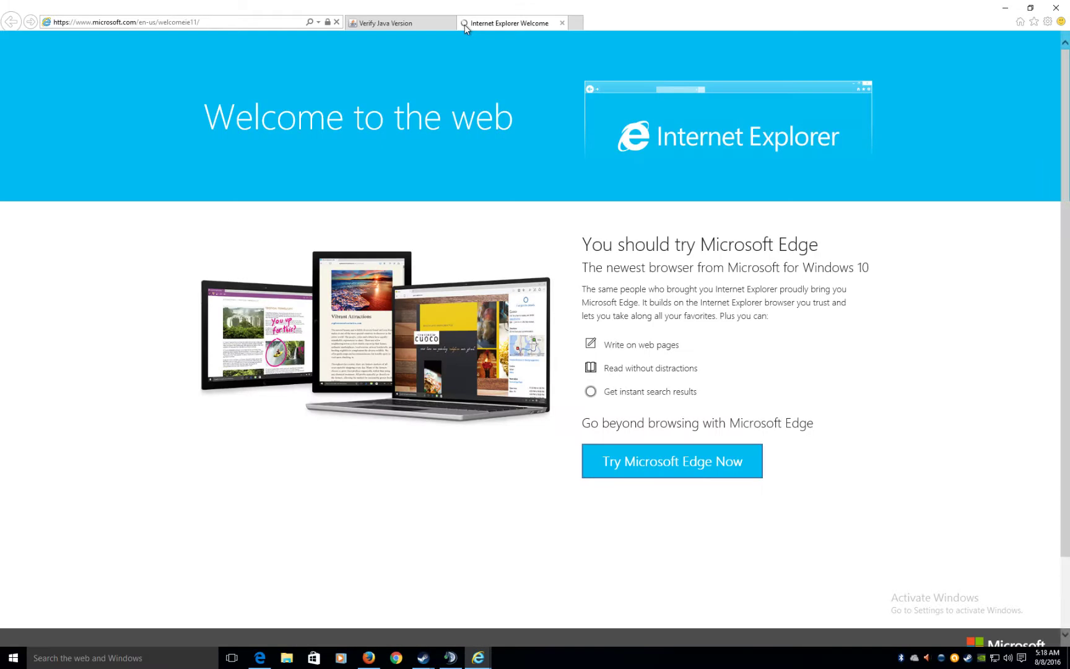
left_click(1055, 8)
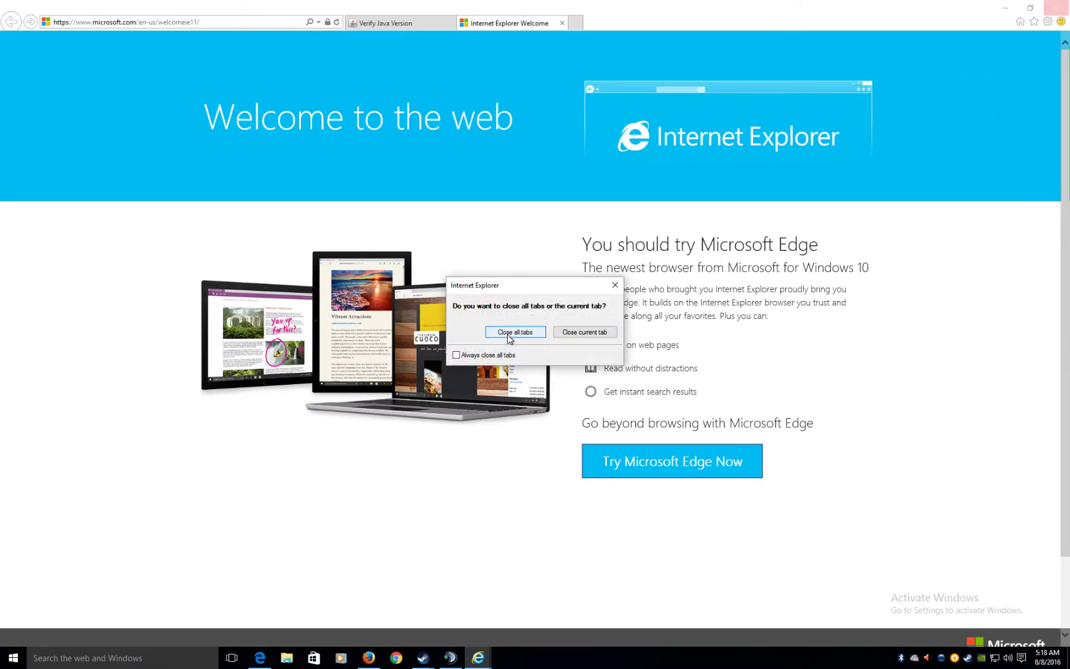
left_click(507, 338)
- Download ATLauncher.exe again, run ATLauncher(1).exe accepting its install location, and show the desktop
left_click(368, 657)
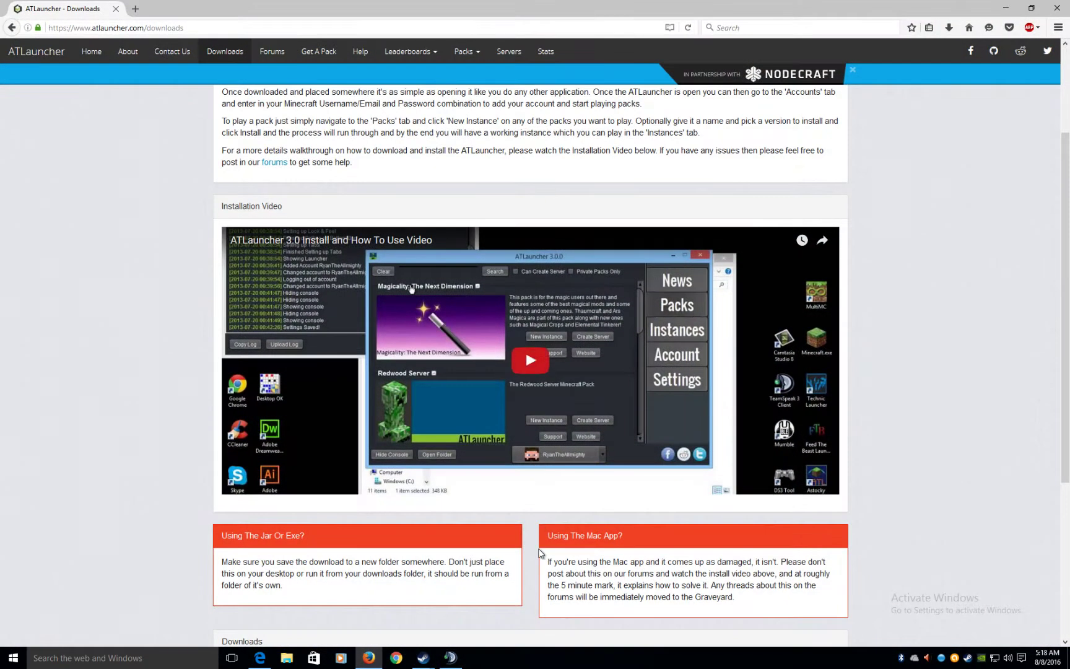
scroll(563, 505, "down", 4)
left_click(422, 492)
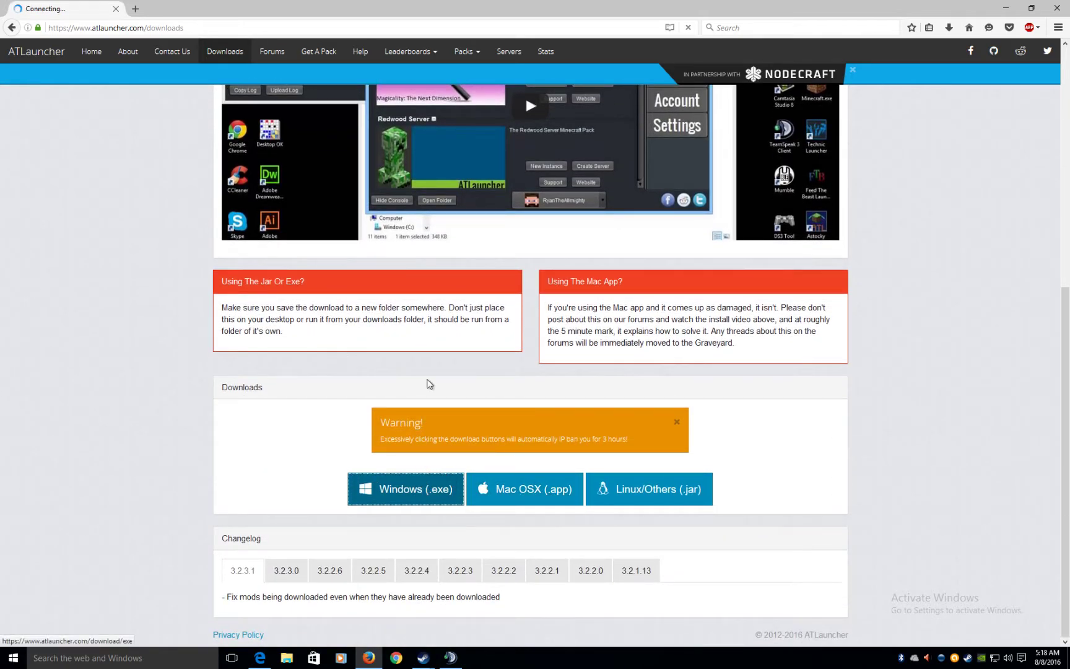
left_click(579, 323)
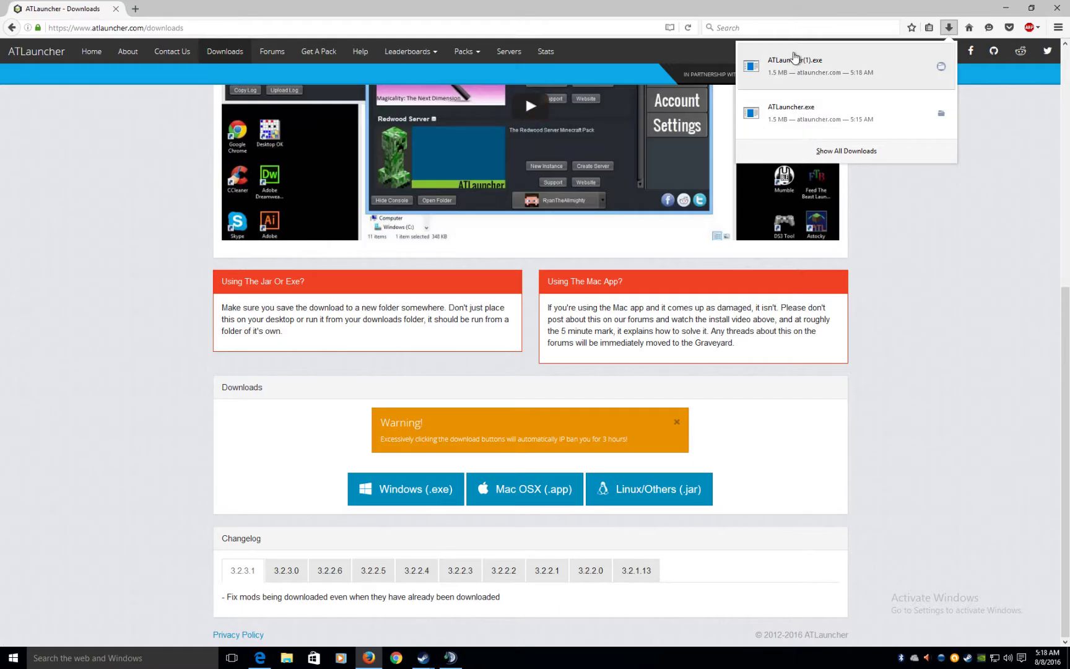
left_click(795, 58)
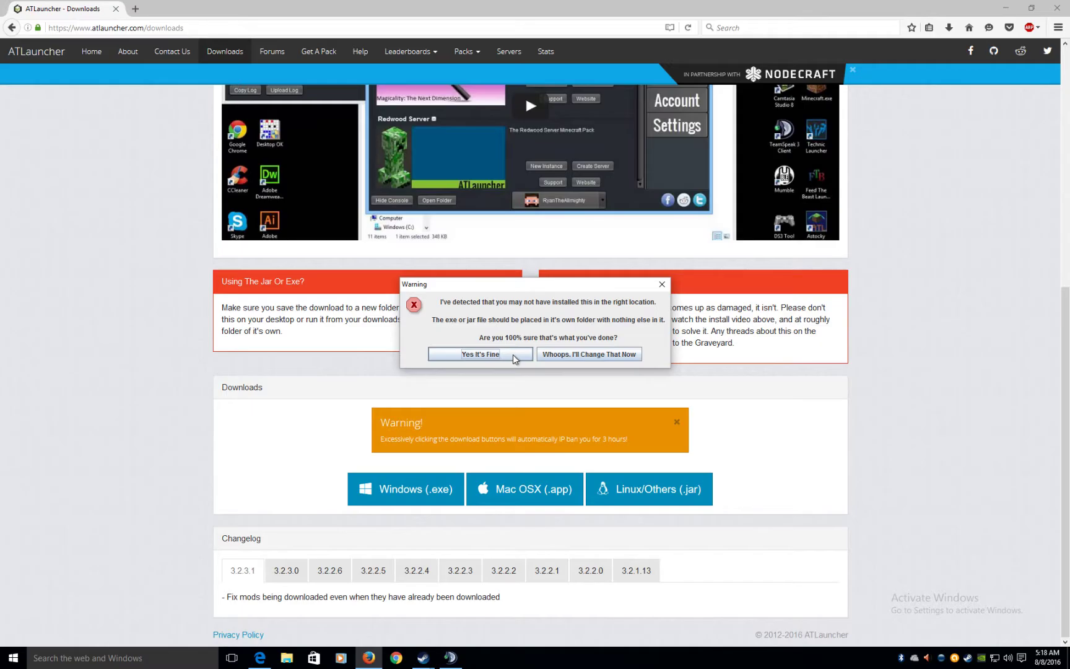
left_click(513, 354)
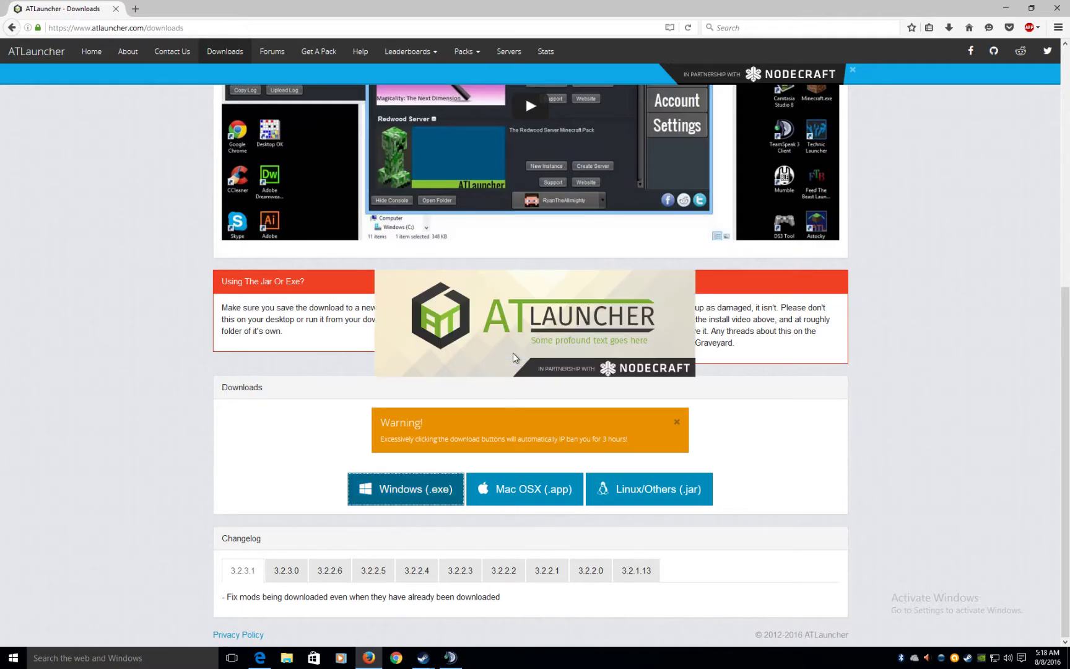
key("super+d")
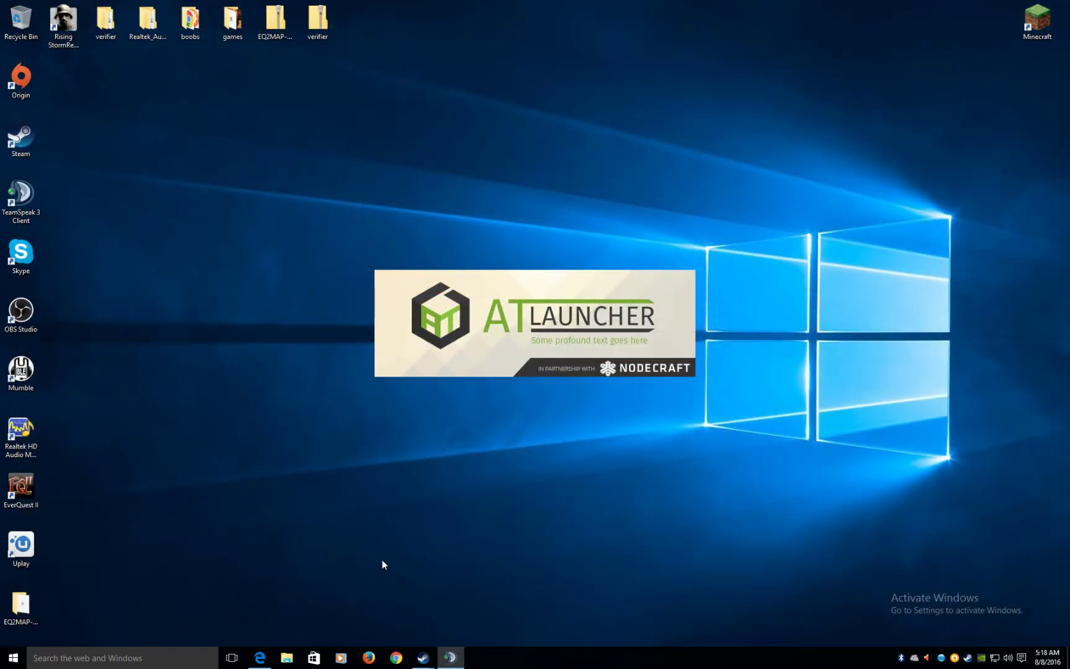
- Close the Microsoft Edge window and reposition the ATLauncher Console window
right_click(260, 656)
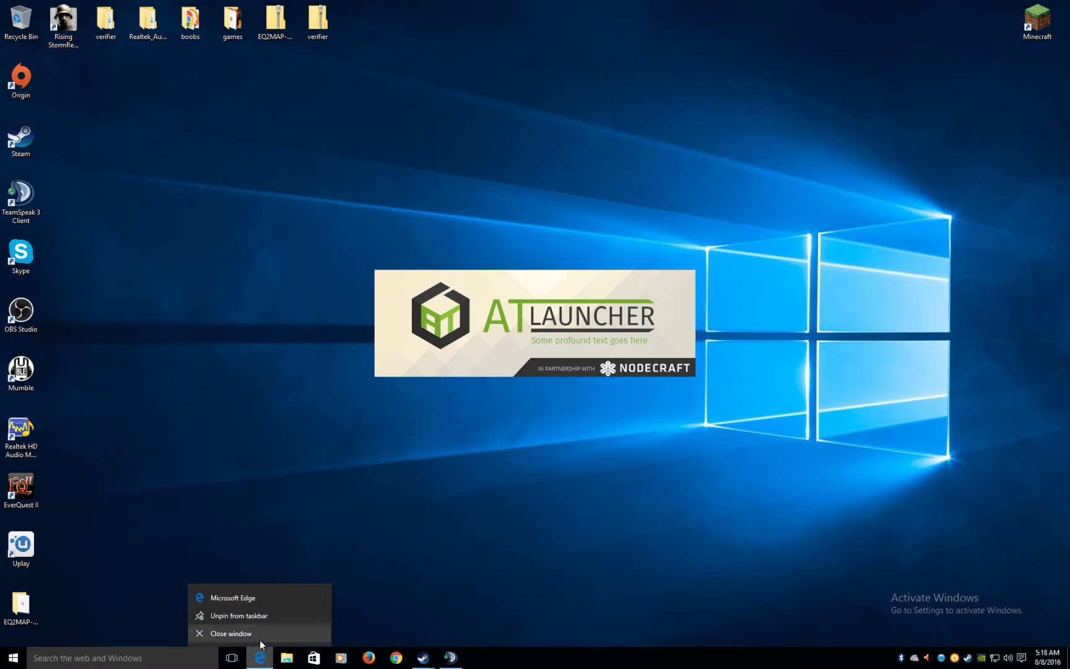
left_click(260, 639)
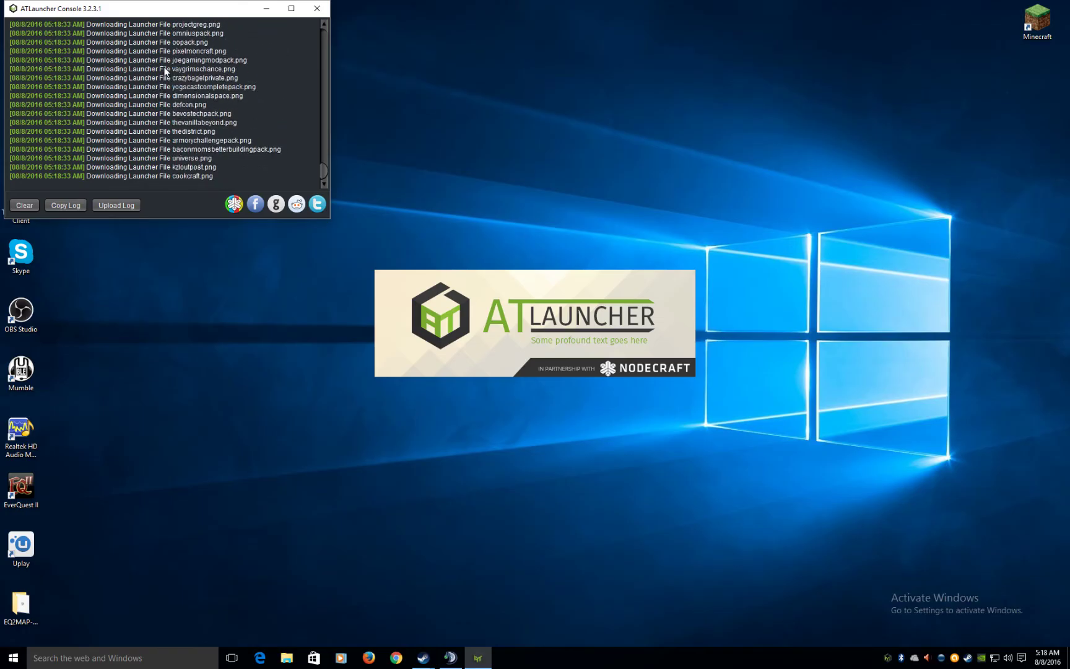
left_click_drag(120, 3, 123, 14)
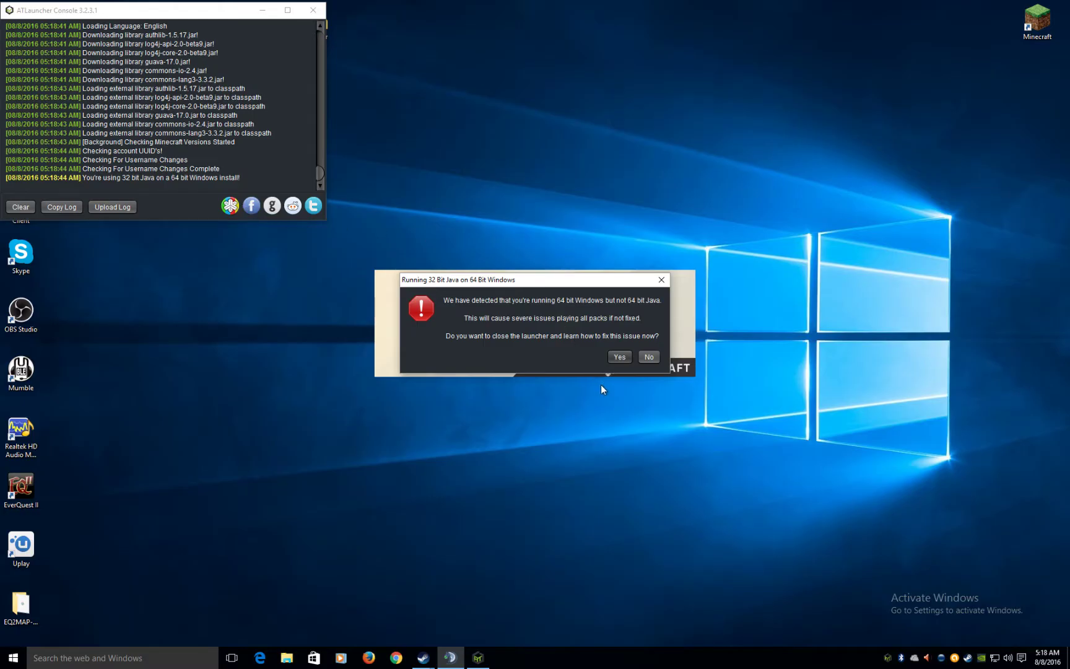
- Decline the 32-bit Java warning, save the first-run setup, and view the Packs list
left_click(647, 354)
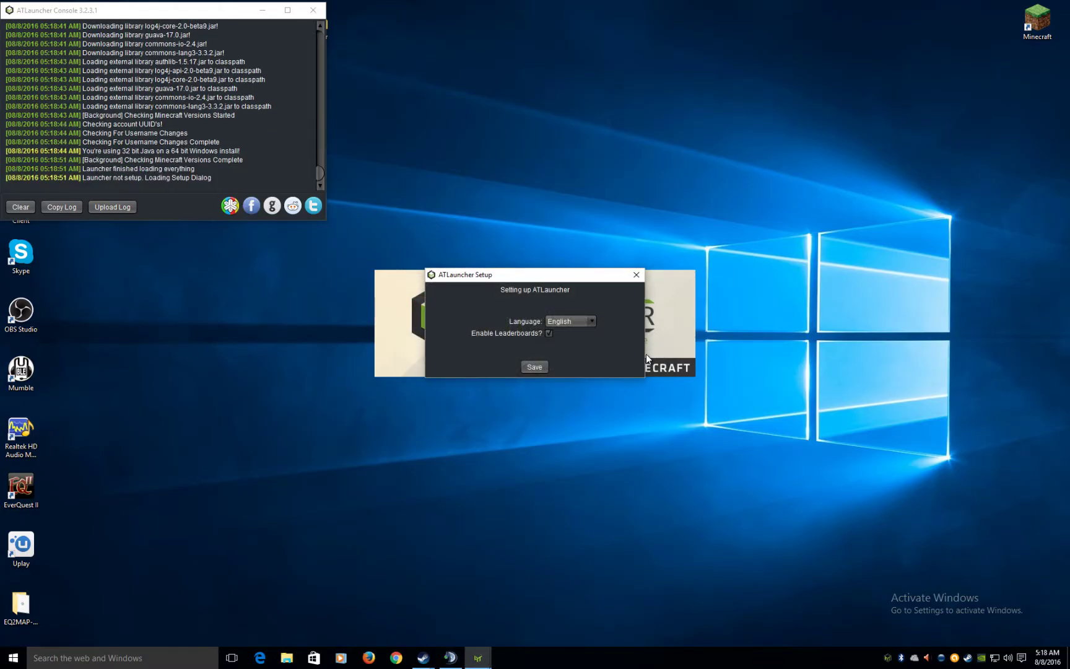
left_click(536, 368)
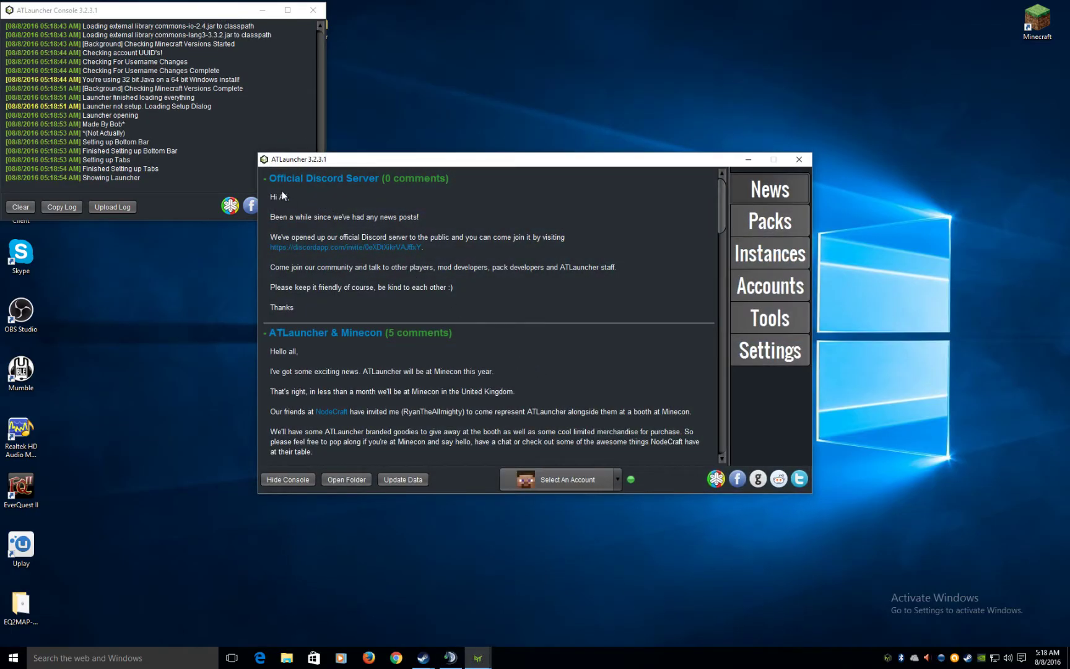
left_click(769, 221)
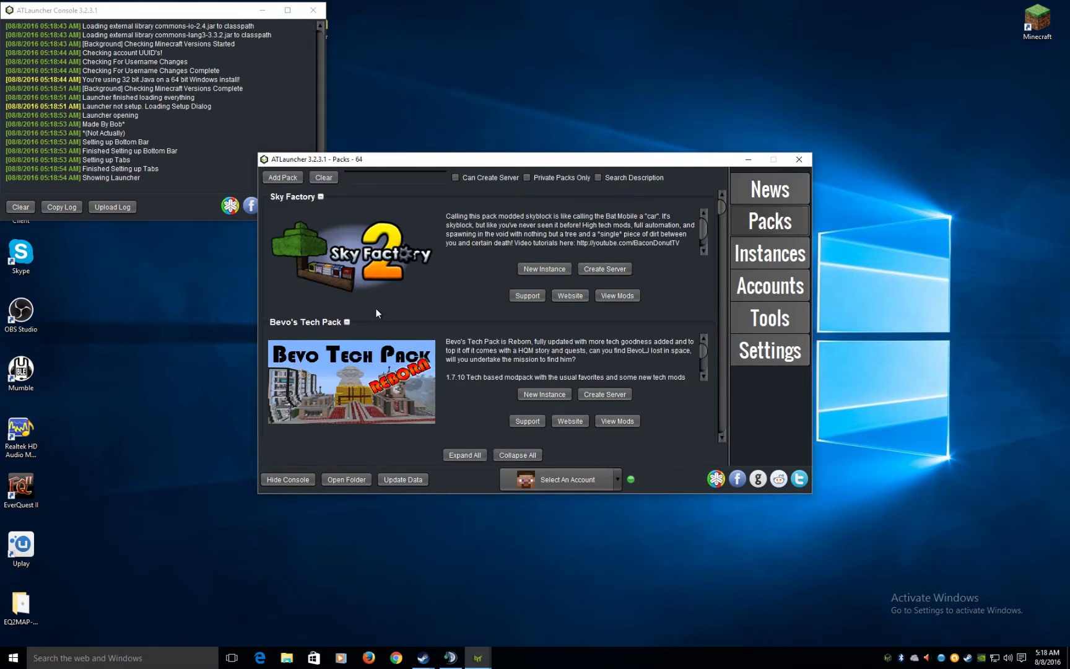
- Scroll the Packs list to PixelmonCraft and try New Instance, dismissing the No Account Selected error
scroll(375, 307, "down", 2)
scroll(373, 306, "down", 5)
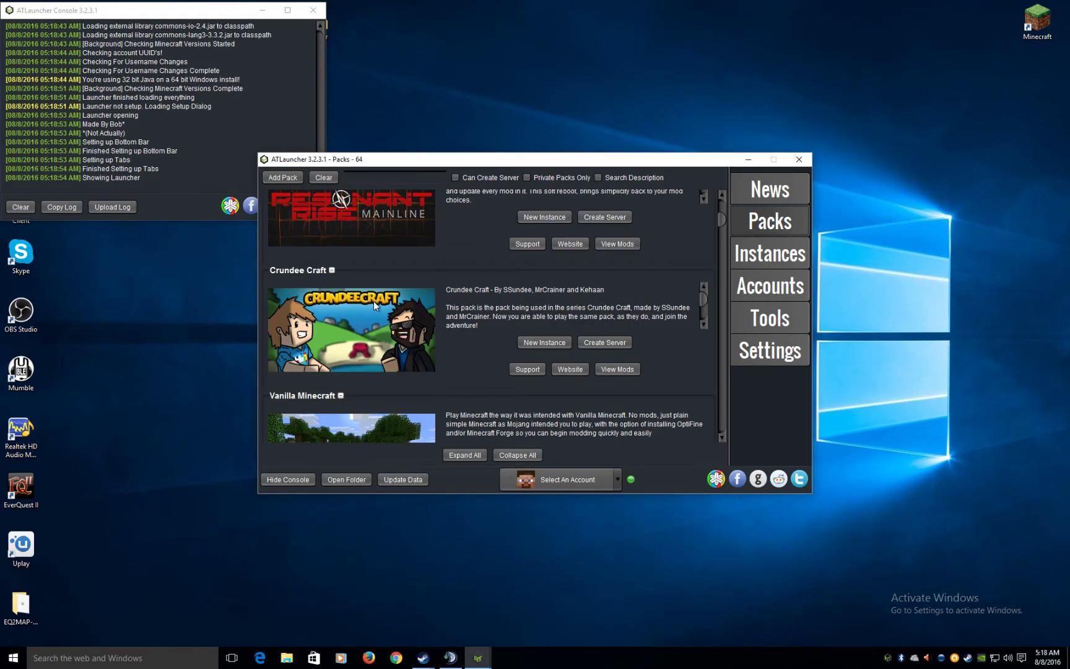
scroll(374, 301, "up", 1)
scroll(374, 299, "down", 4)
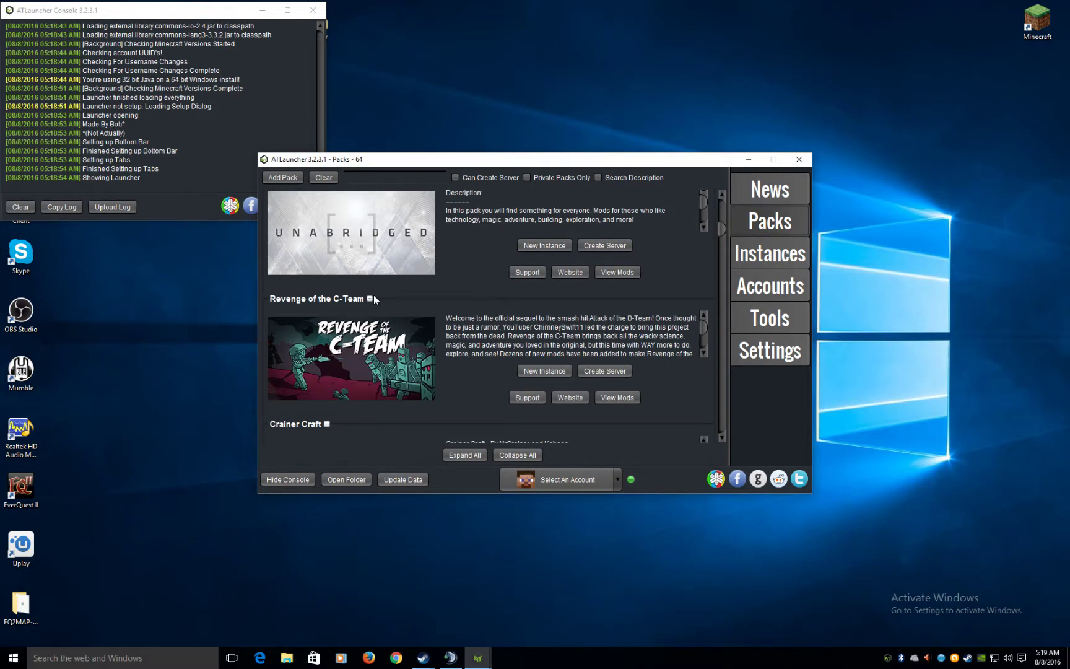
scroll(373, 297, "down", 6)
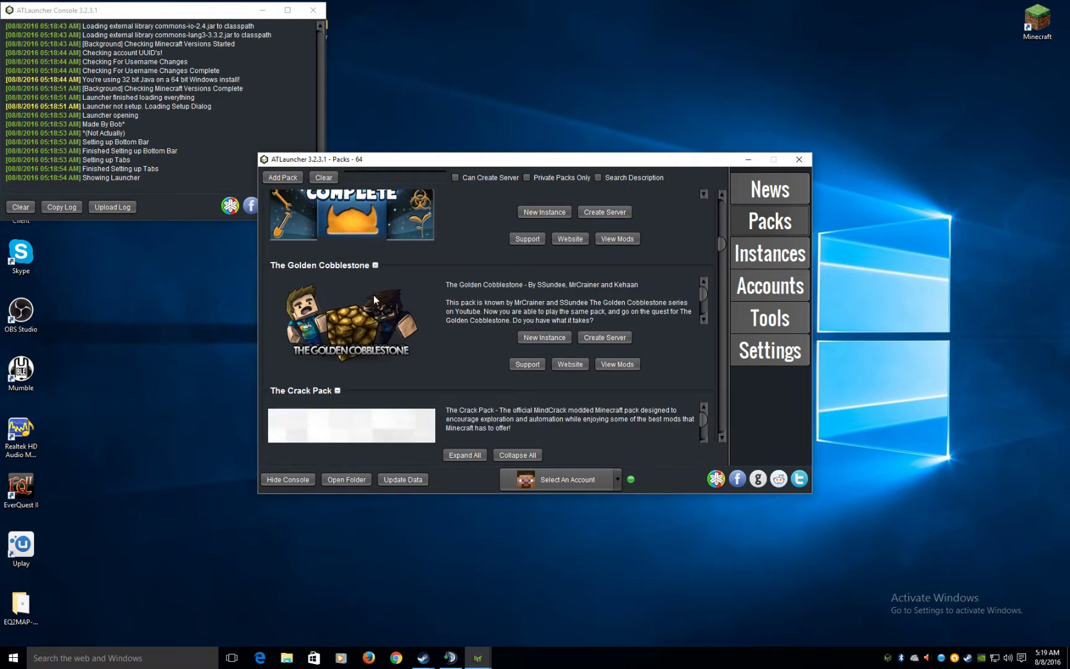
scroll(373, 295, "down", 7)
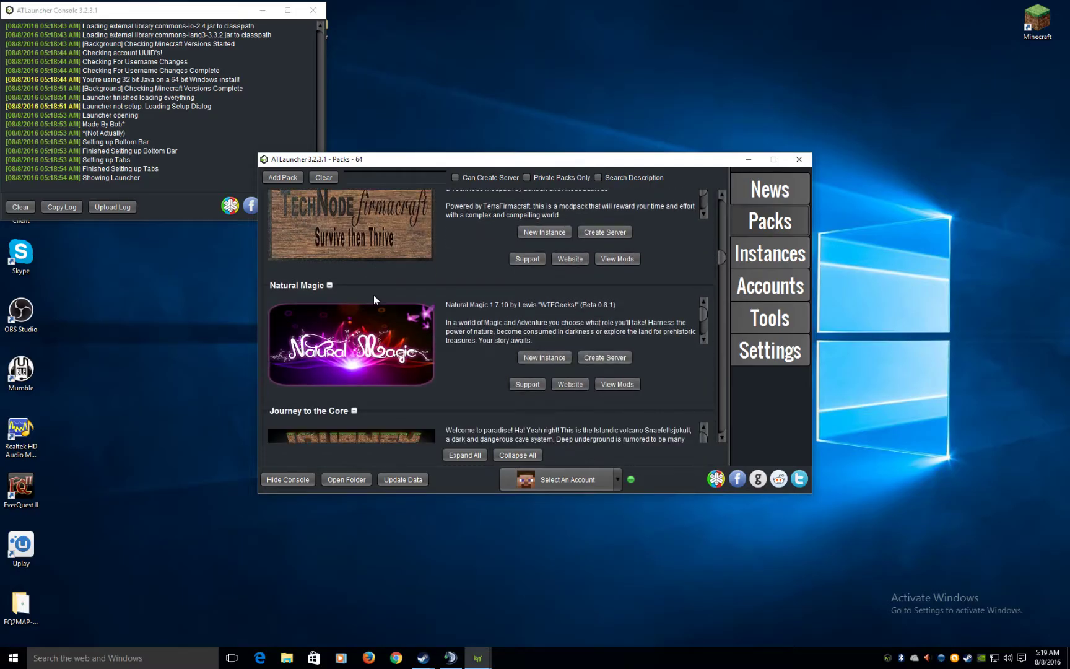
scroll(373, 296, "down", 6)
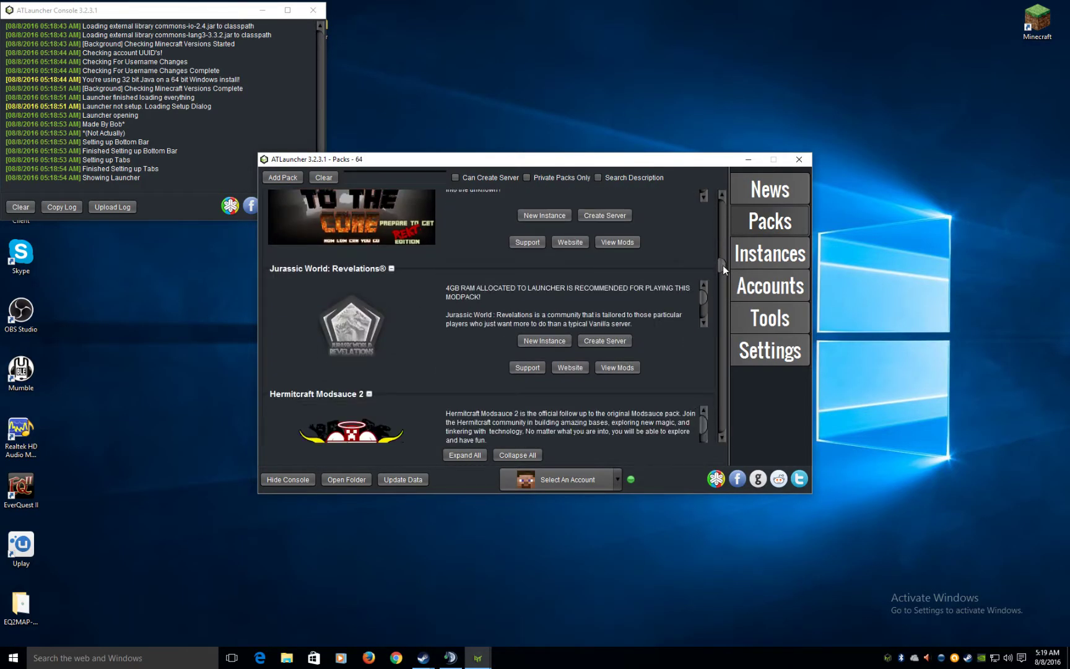
scroll(722, 263, "up", 1)
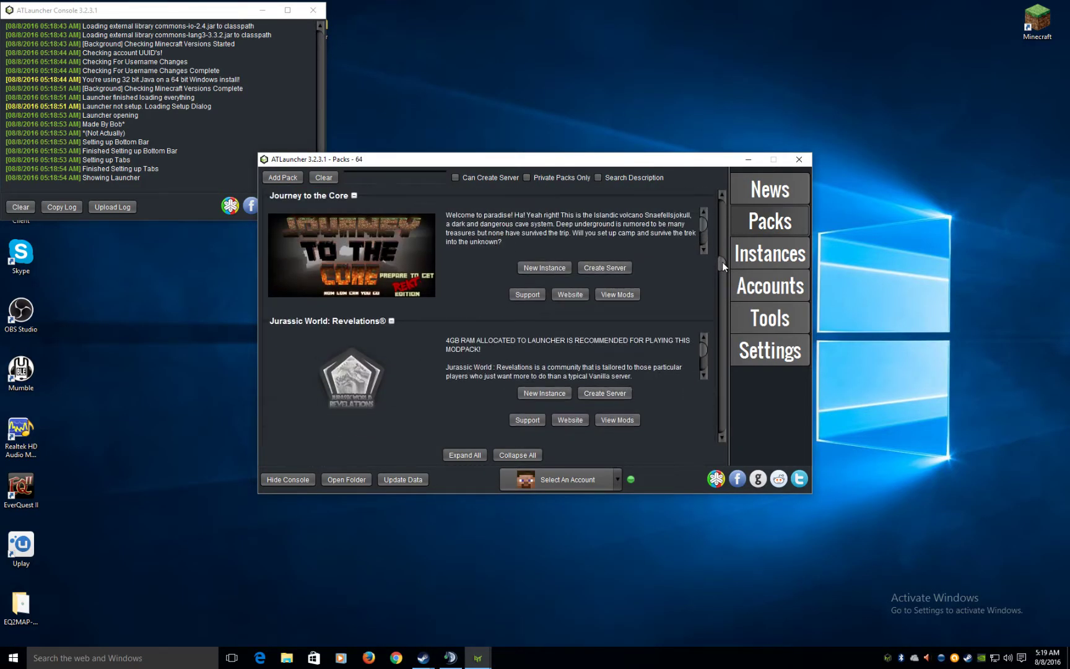
left_click_drag(722, 262, 681, 224)
scroll(429, 302, "up", 10)
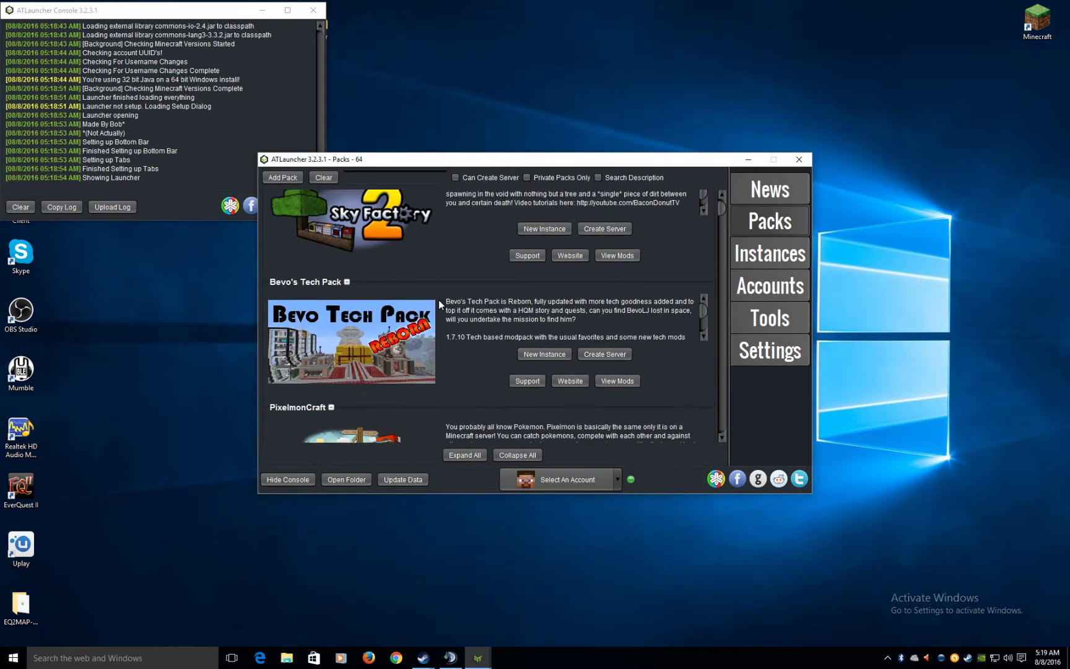
scroll(371, 359, "down", 2)
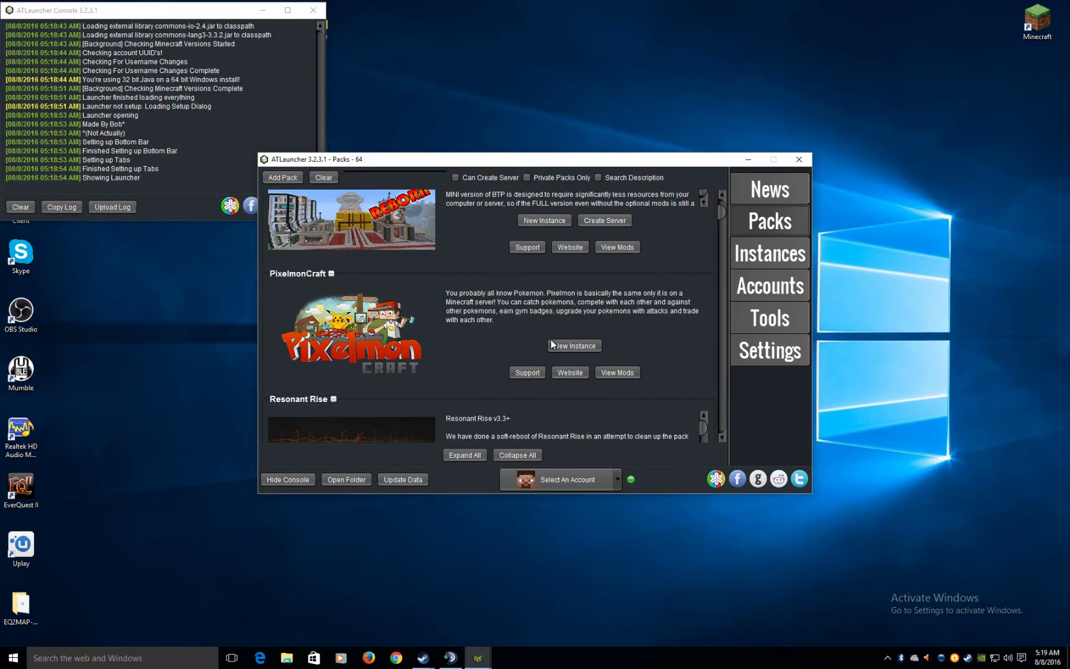
left_click(577, 344)
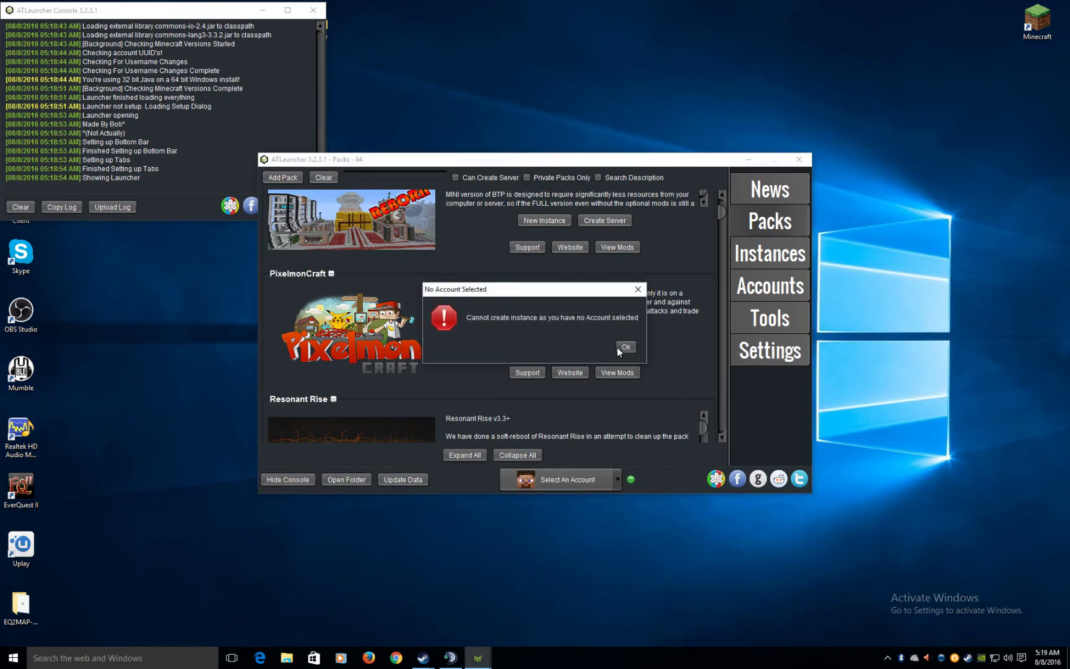
left_click(625, 346)
- Check the account dropdown for available accounts, leaving it unchanged
left_click(586, 479)
left_click(574, 499)
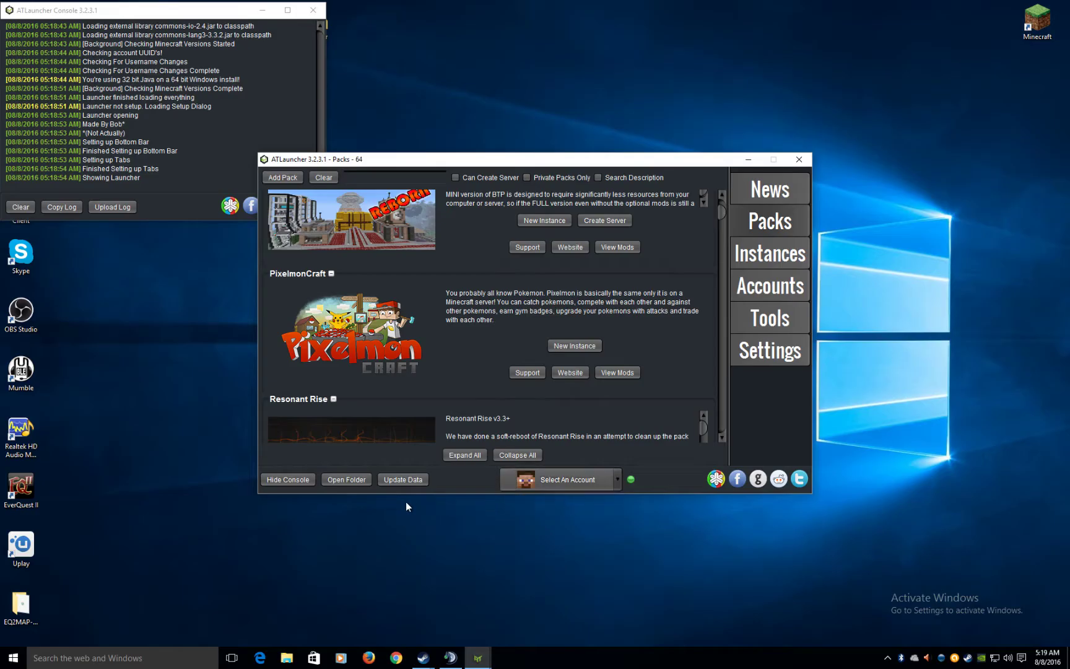
left_click(617, 483)
left_click(567, 509)
- Open Settings and browse the Logging and Java/Minecraft settings pages
left_click(770, 349)
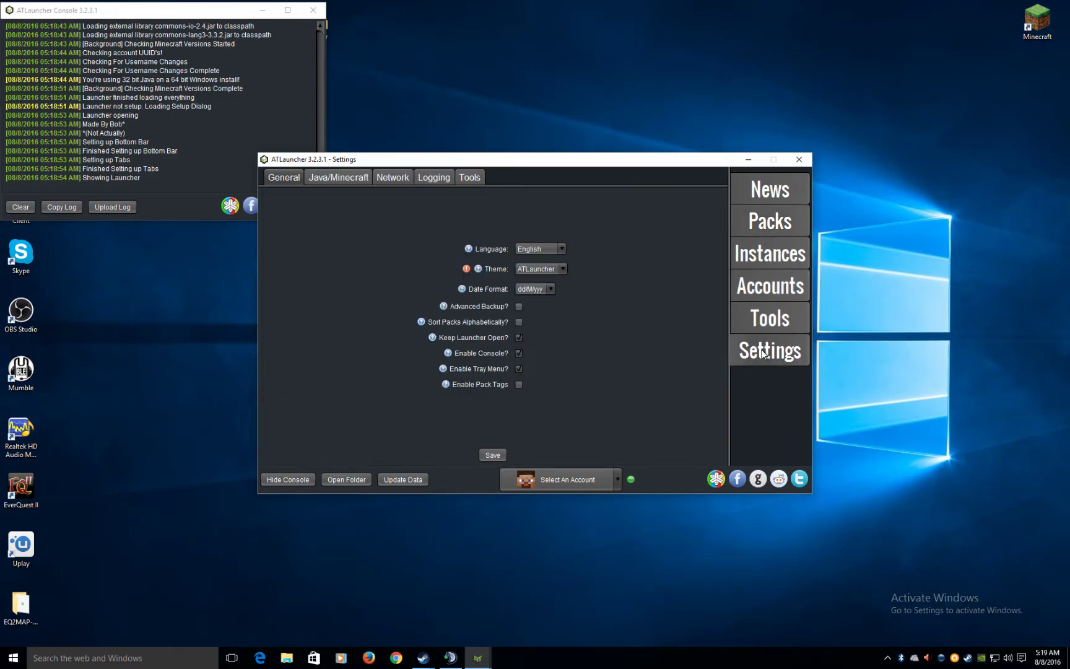
left_click(563, 481)
left_click(405, 488)
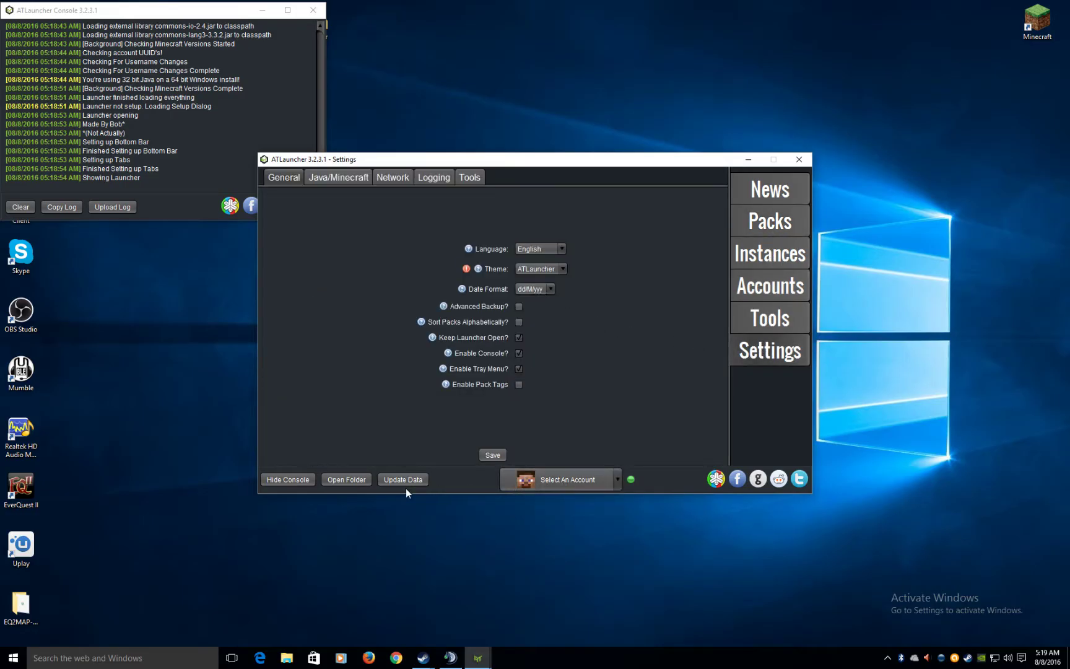
left_click(433, 179)
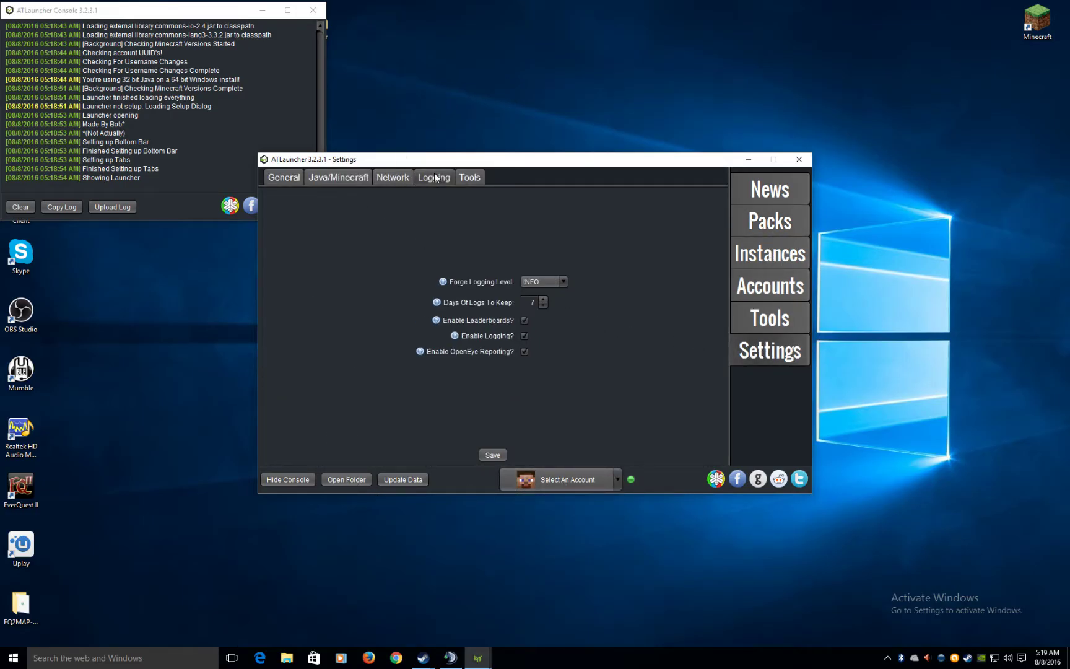
left_click(463, 179)
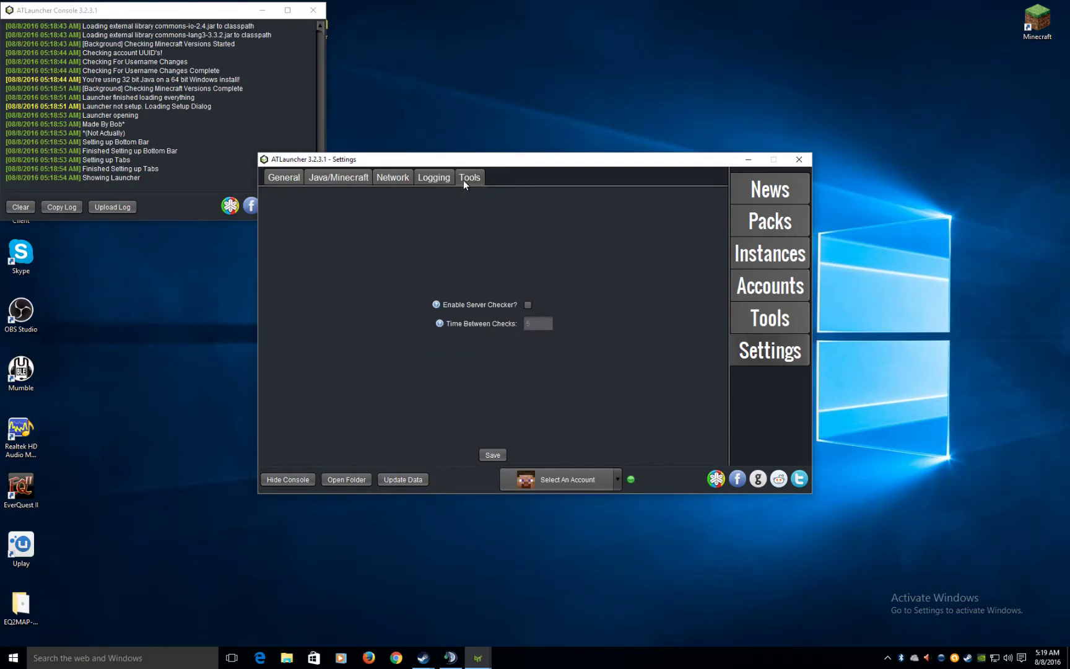
left_click(341, 180)
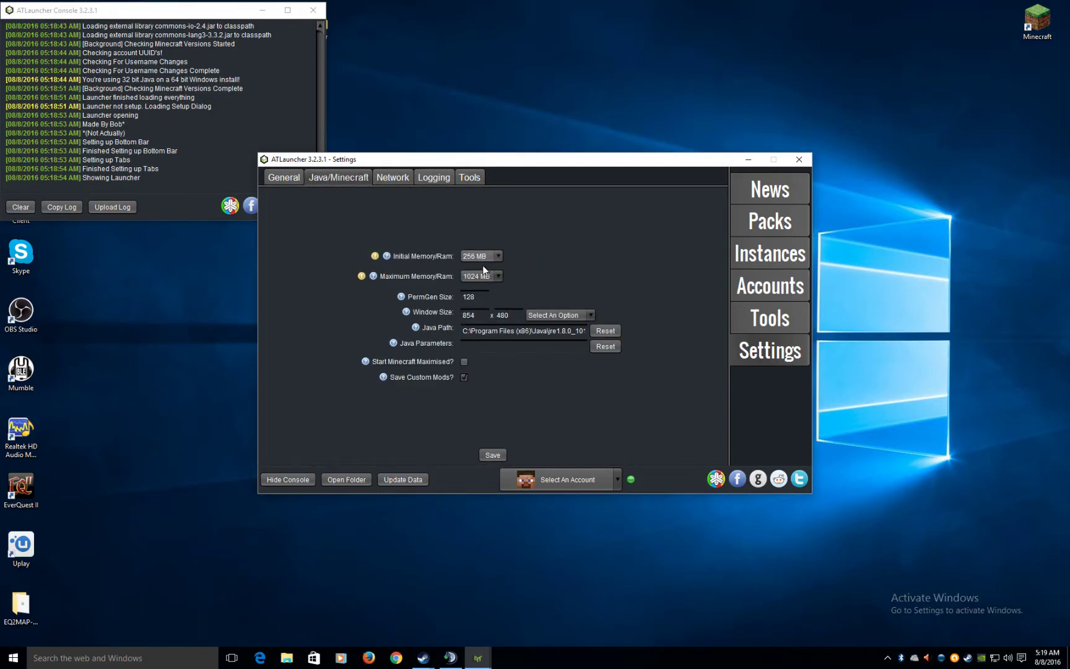
- Set initial memory to 1024 MB, save the settings, and go to Accounts
left_click(495, 256)
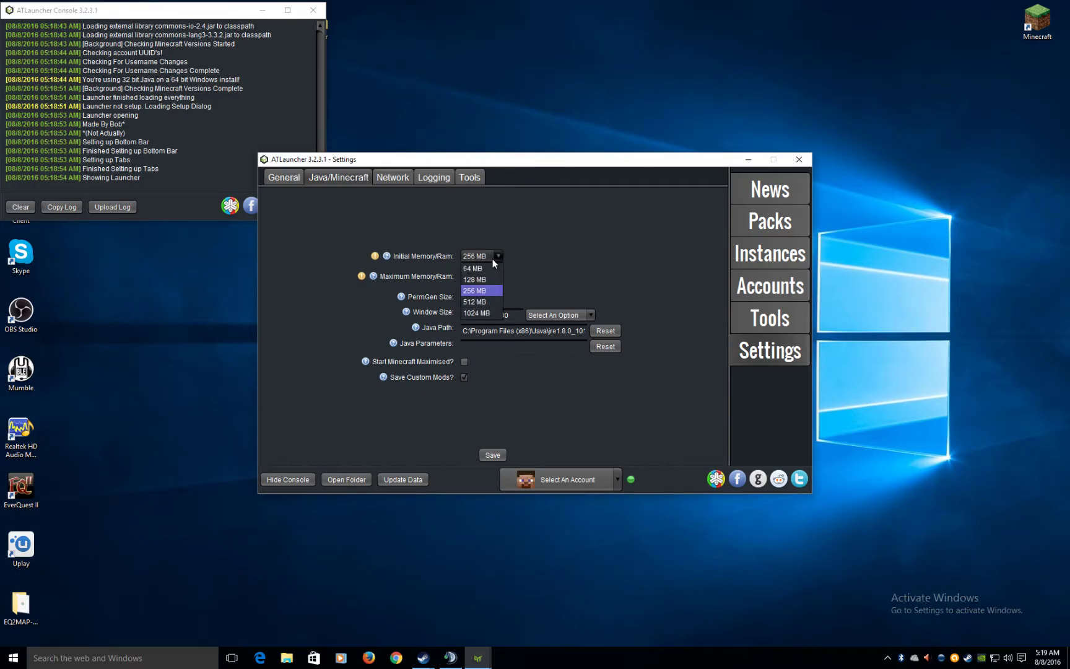
left_click(492, 259)
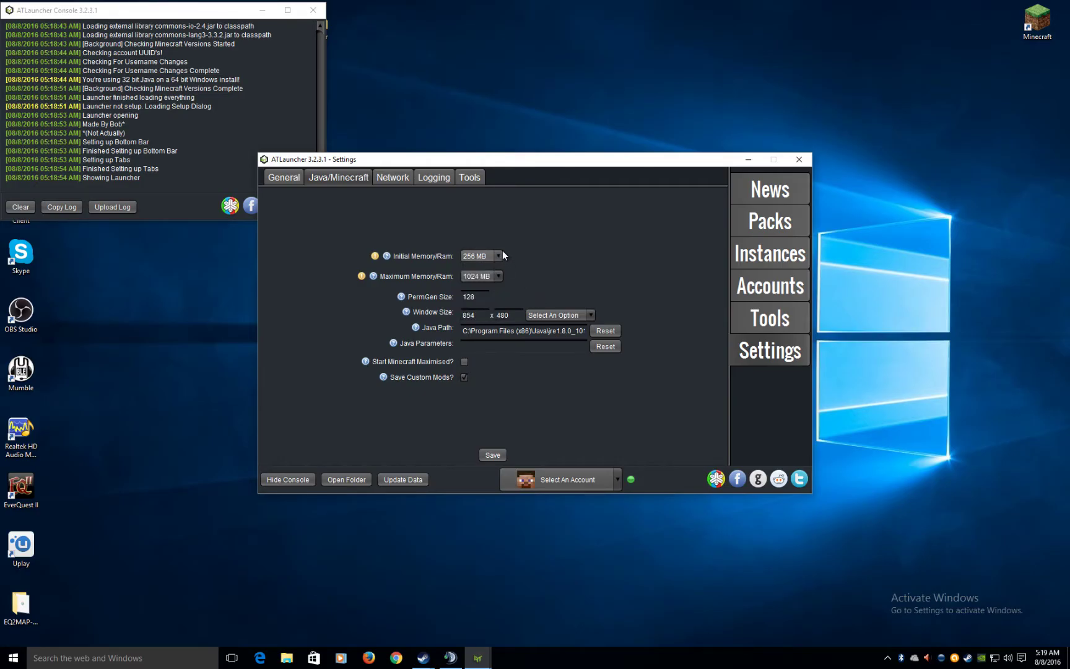
left_click(499, 252)
left_click(481, 312)
left_click(283, 177)
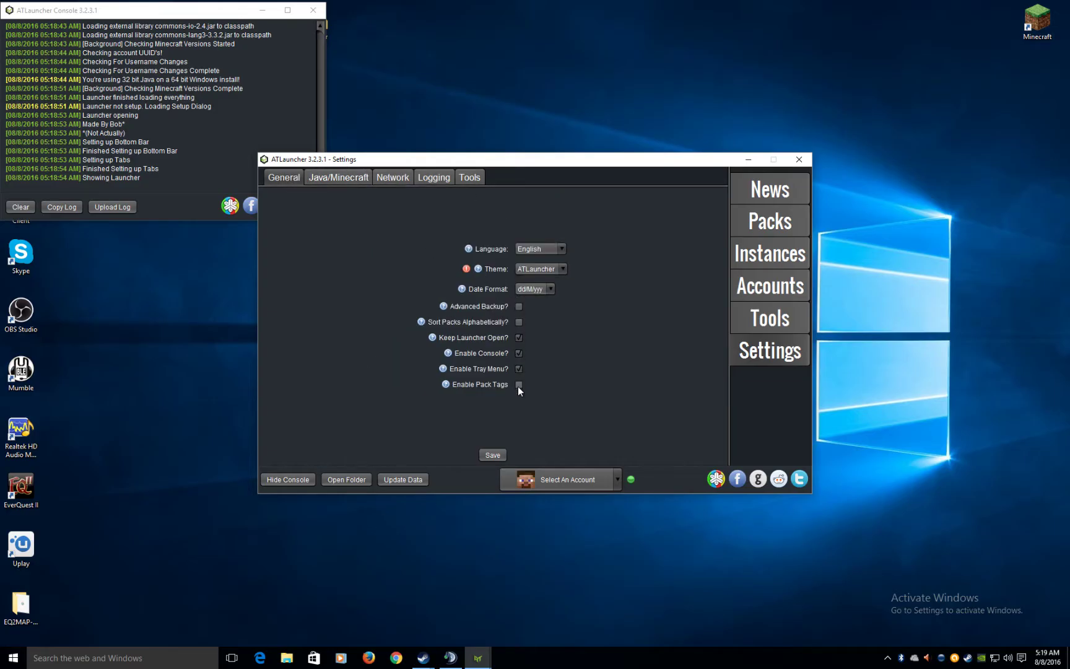
left_click(491, 456)
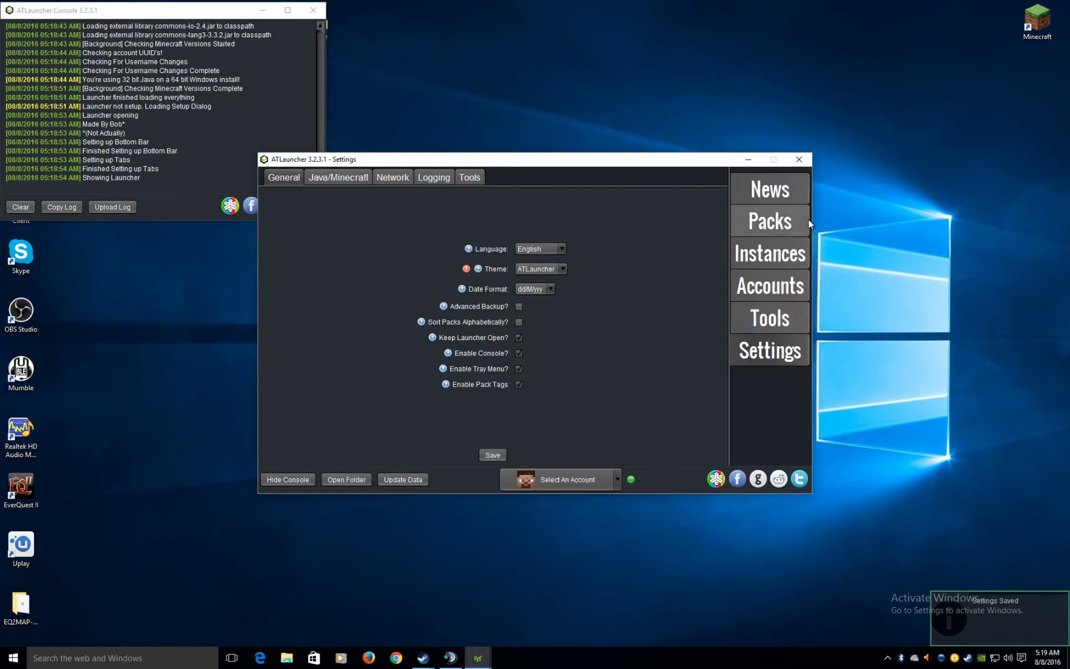
left_click(770, 286)
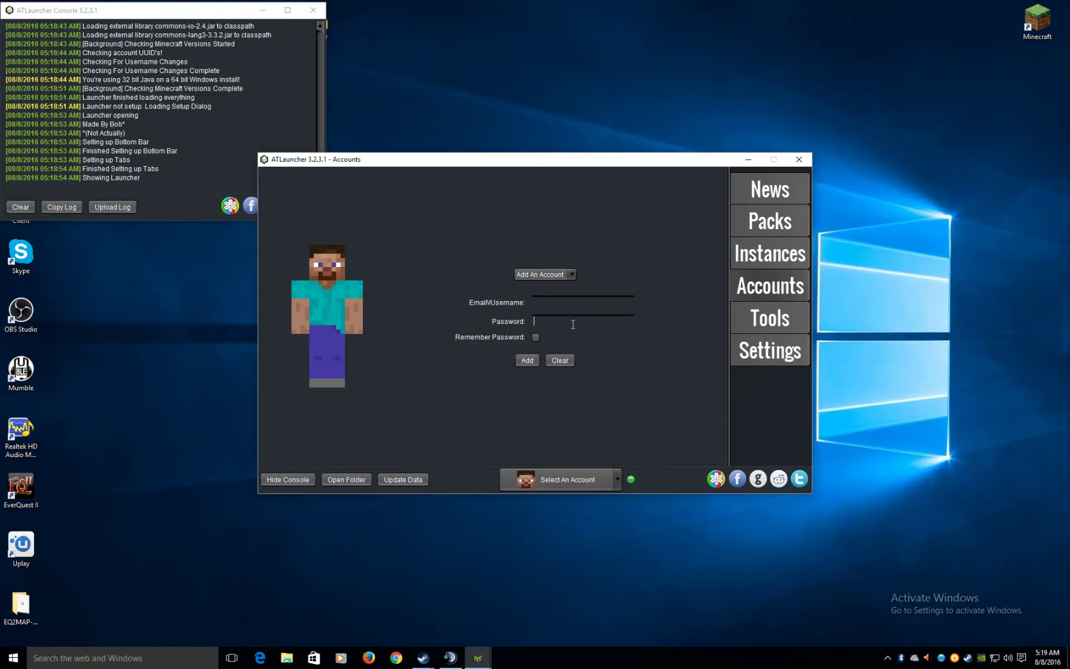
- Enter the Minecraft account's password and login e-mail, correcting typos
left_click(573, 323)
type("***")
key("BackSpace")
- Enable Remember Password, accept the warning, add the account and select it
left_click(535, 337)
left_click(656, 357)
left_click(527, 361)
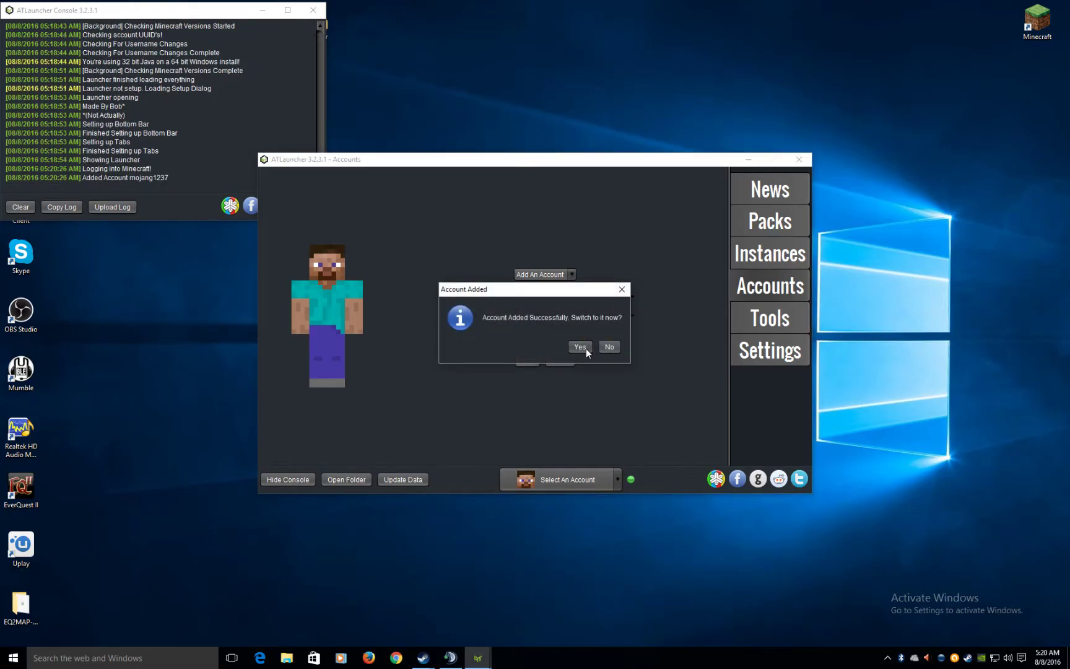
left_click(580, 347)
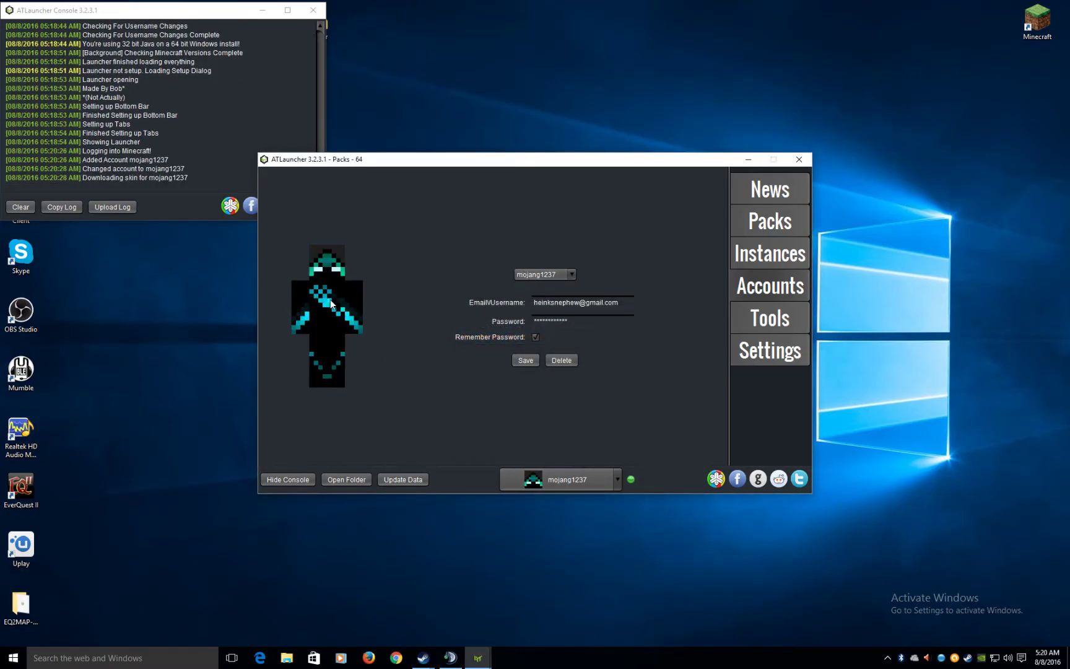
- Save the account details repeatedly, dismissing the edited and invalid-credentials messages
left_click(524, 359)
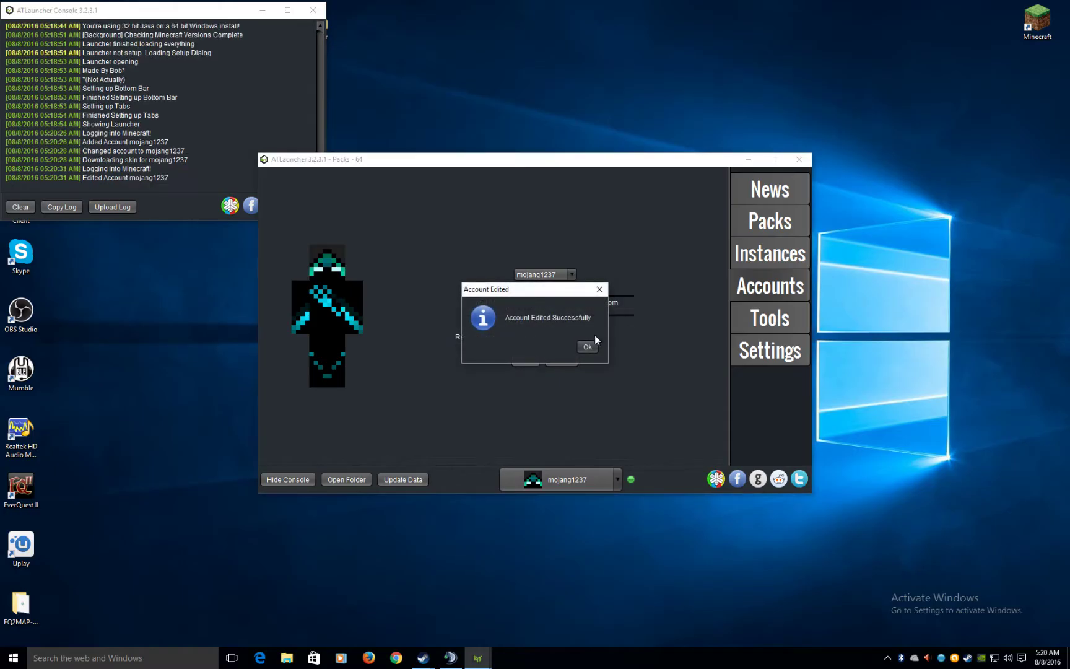
left_click(593, 348)
left_click(519, 363)
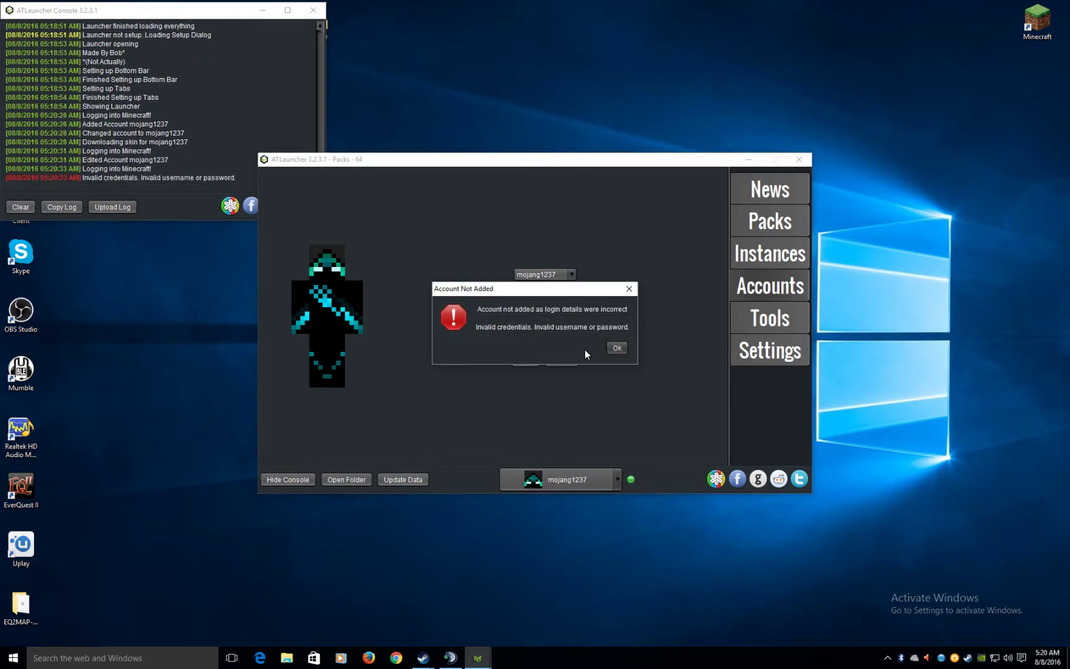
left_click(616, 347)
left_click(518, 360)
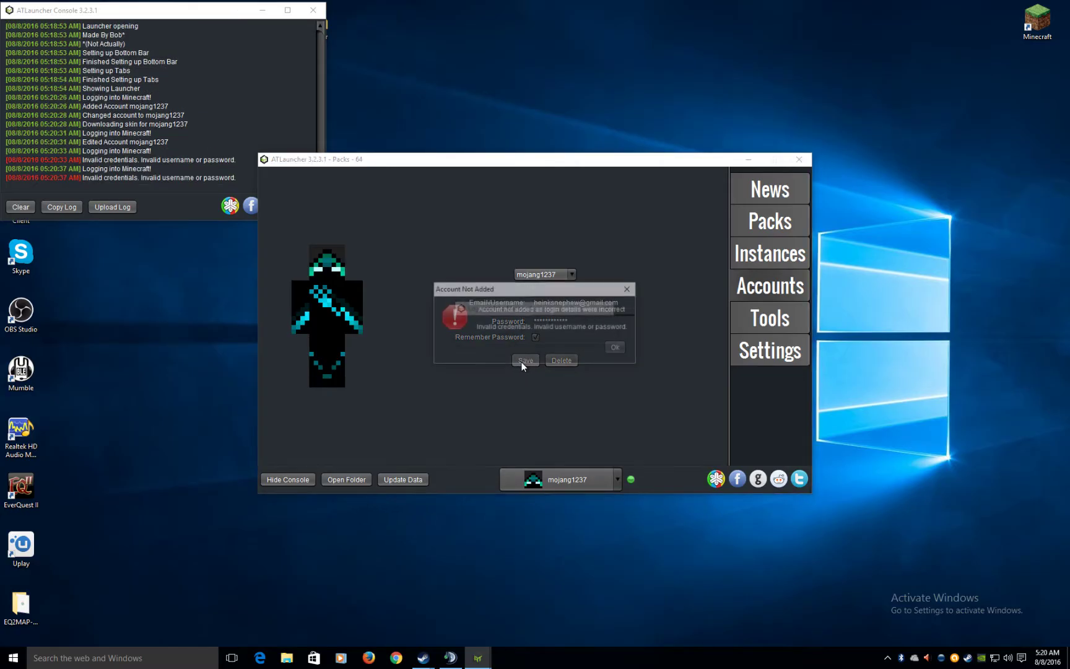
left_click(611, 350)
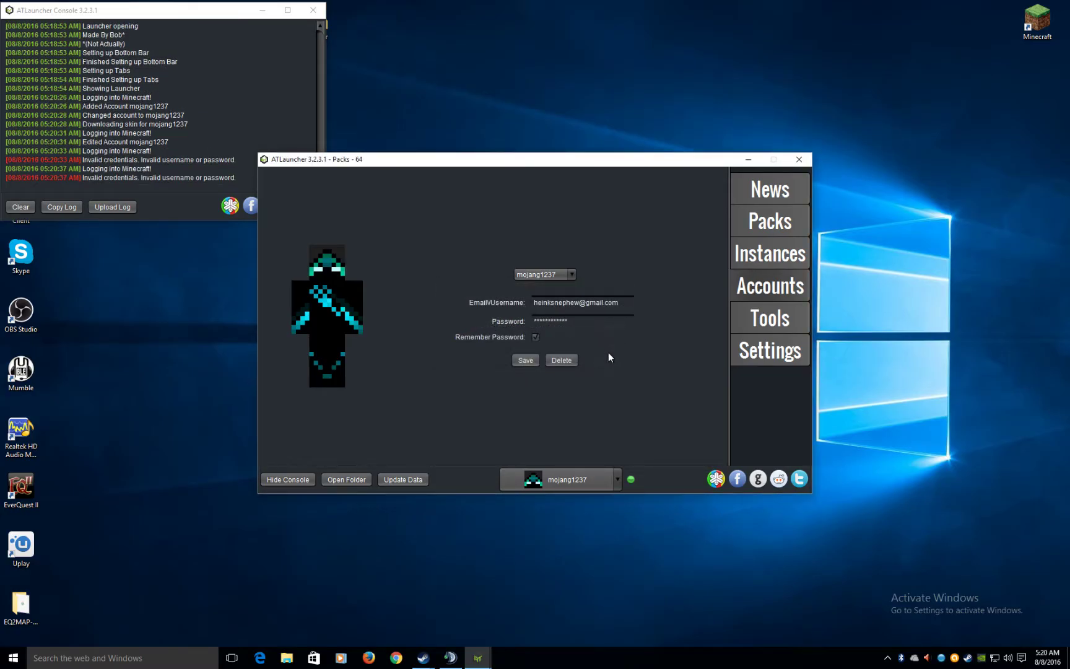
left_click(777, 226)
- Scroll the Packs list to PixelmonCraft and start a New Instance for it
scroll(709, 284, "down", 1)
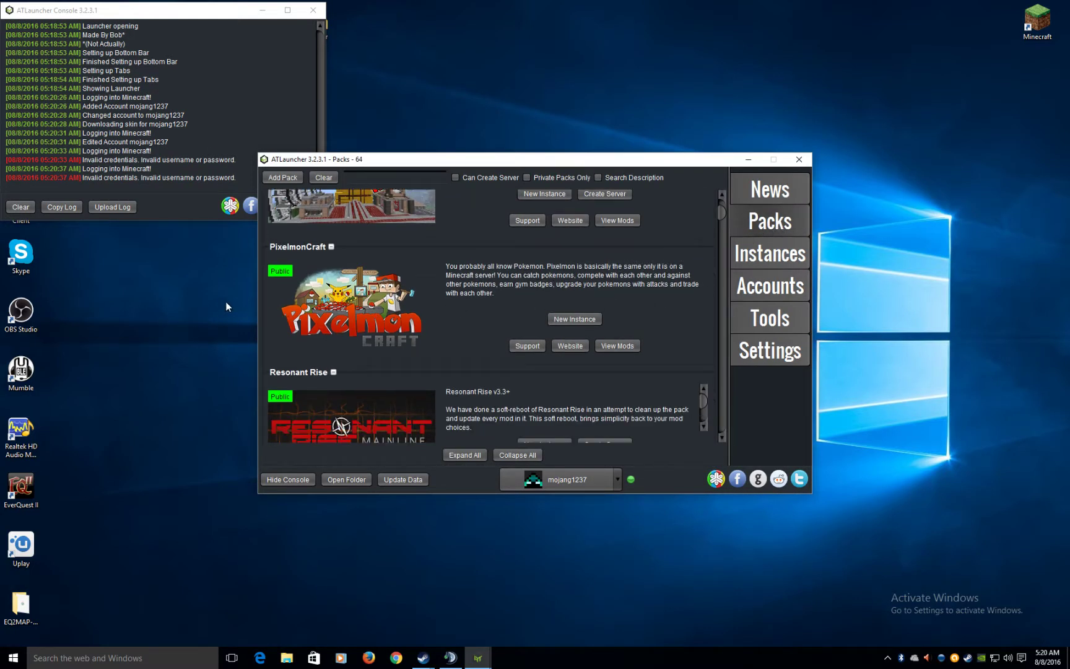
scroll(310, 277, "up", 5)
scroll(310, 277, "down", 8)
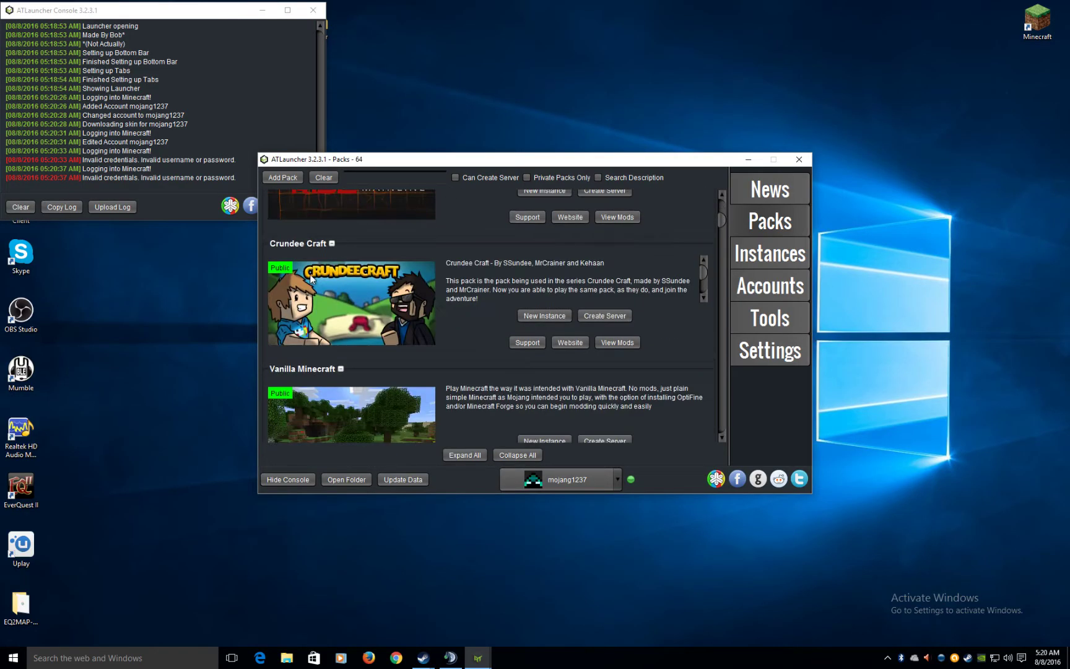
scroll(347, 291, "down", 5)
left_click_drag(724, 230, 422, 345)
scroll(434, 337, "up", 10)
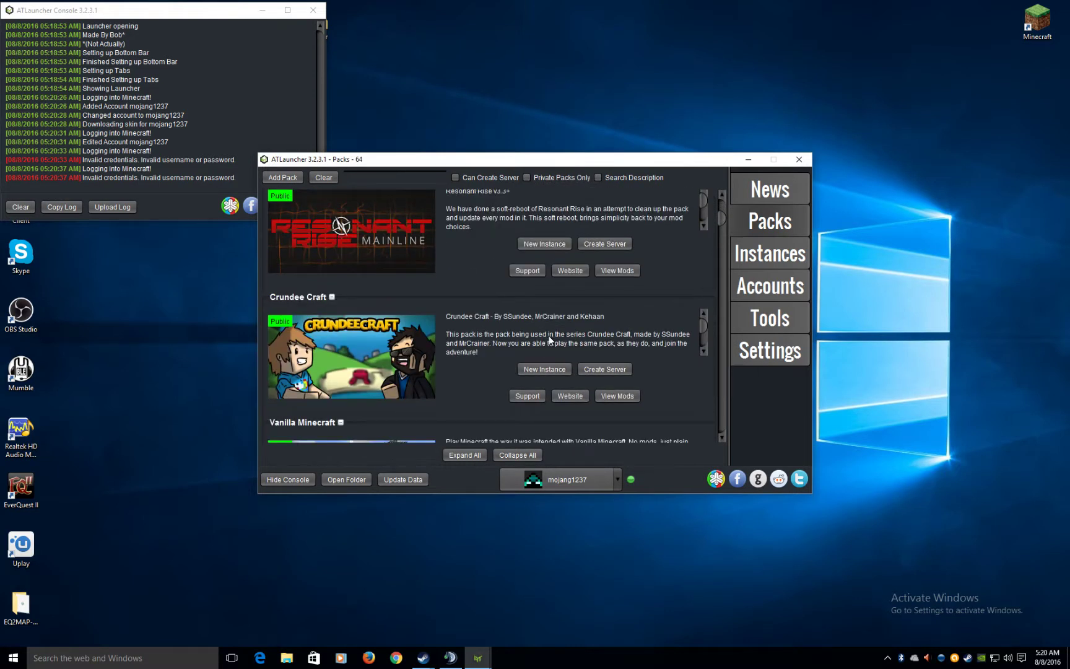
scroll(553, 297, "up", 4)
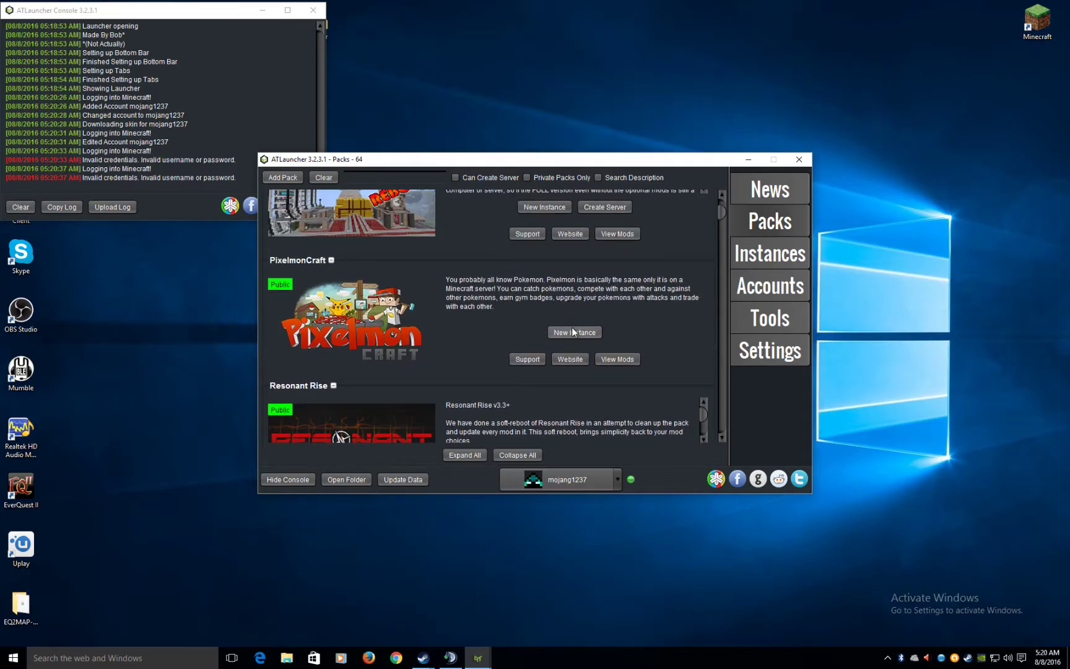
left_click(571, 330)
- Choose PixelmonCraft-4.1.2 as the version to install and start the installation
left_click(548, 329)
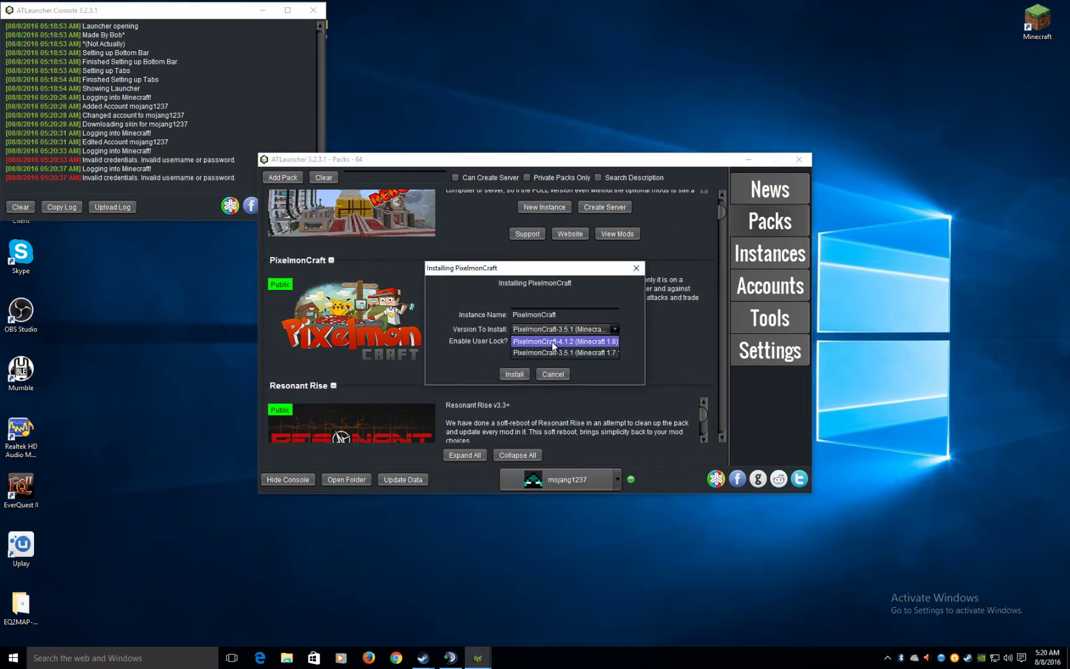
left_click(552, 341)
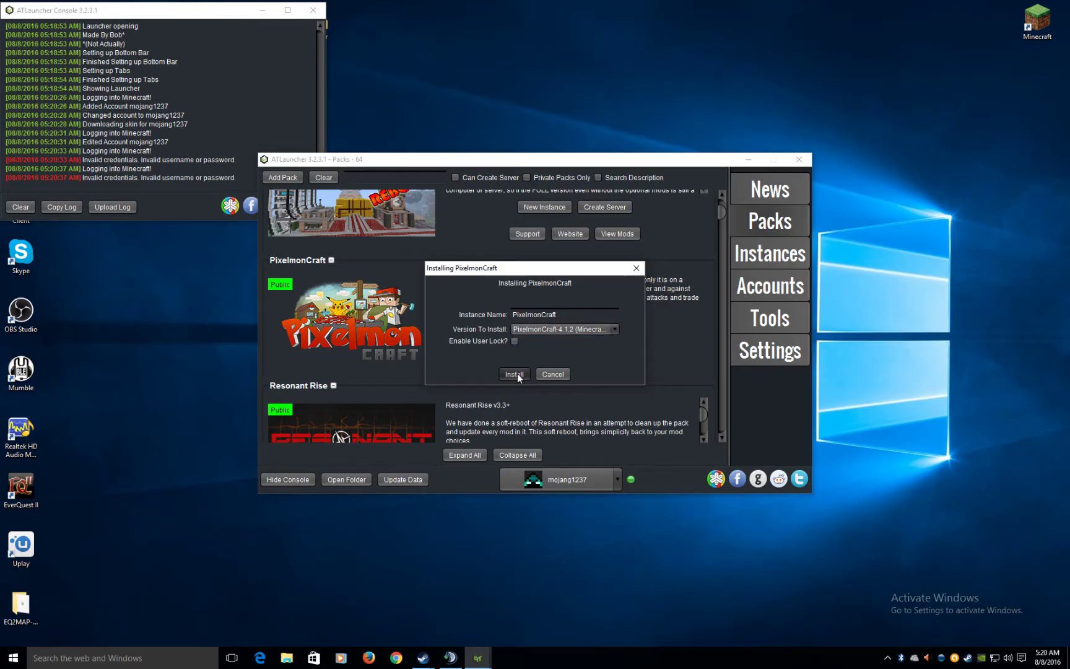
left_click(513, 374)
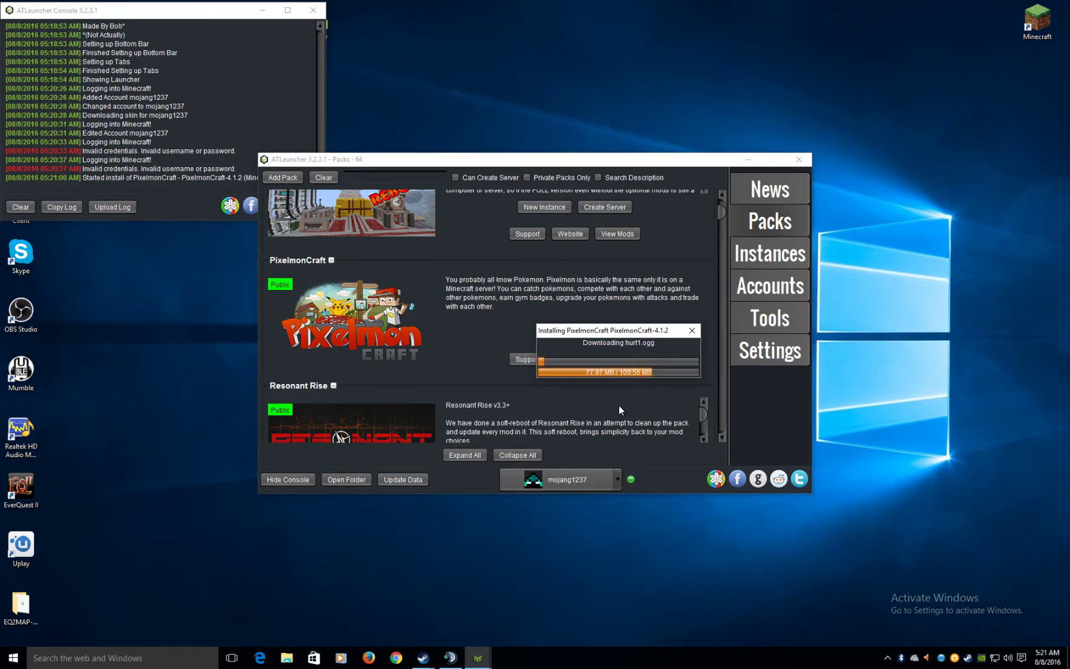
left_click(717, 539)
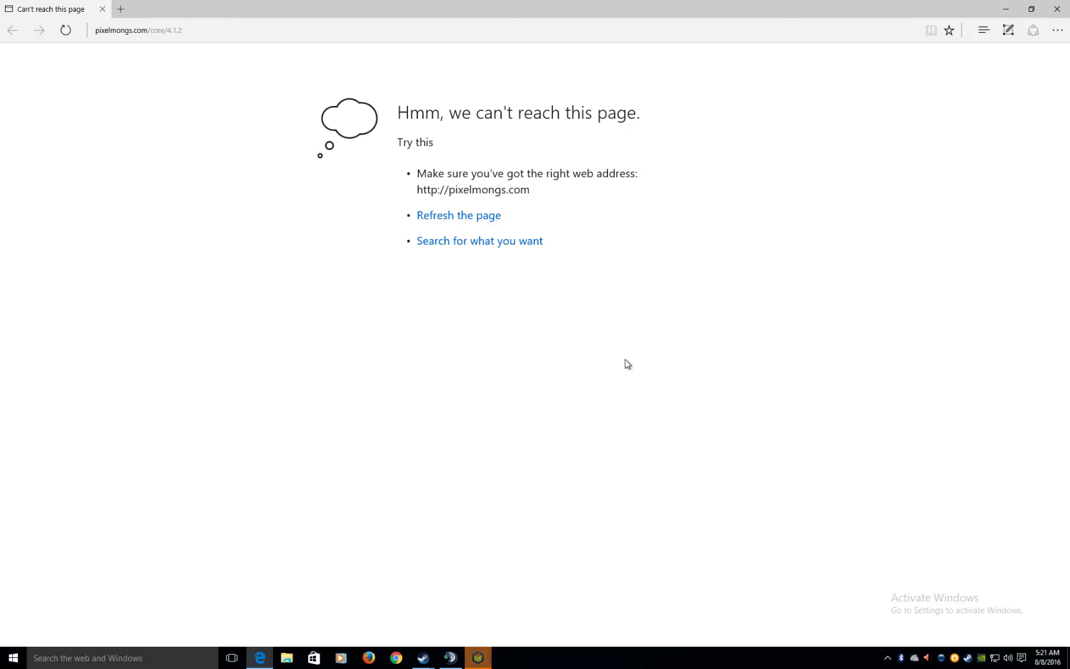
- Close Edge's error page and check the Downloads folder for the Pixelmon jar
left_click(1057, 8)
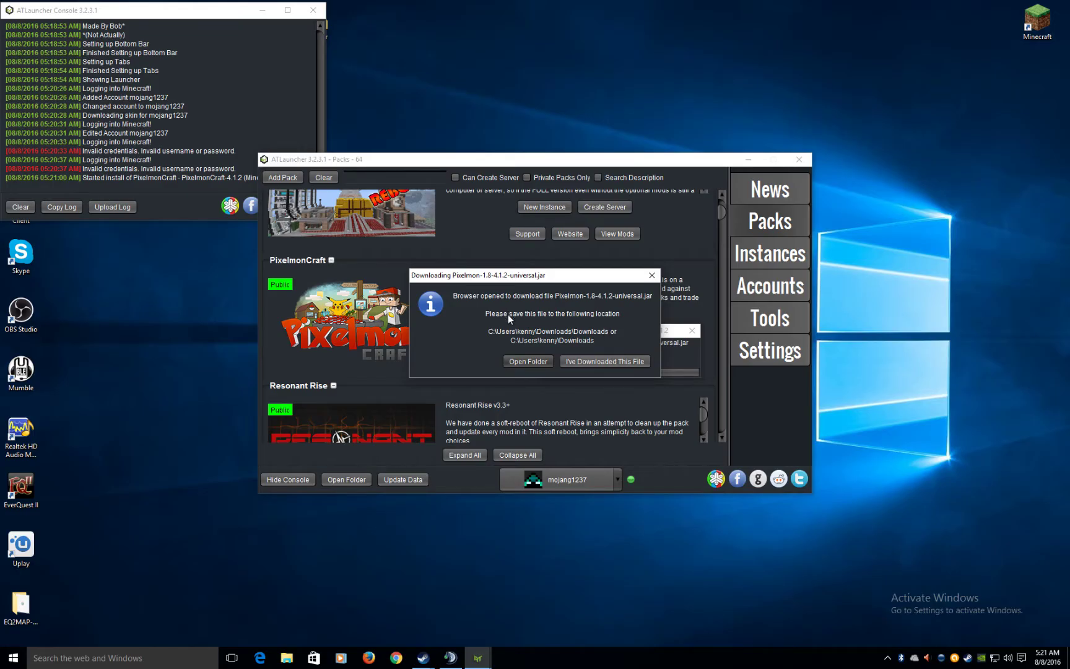
left_click(530, 358)
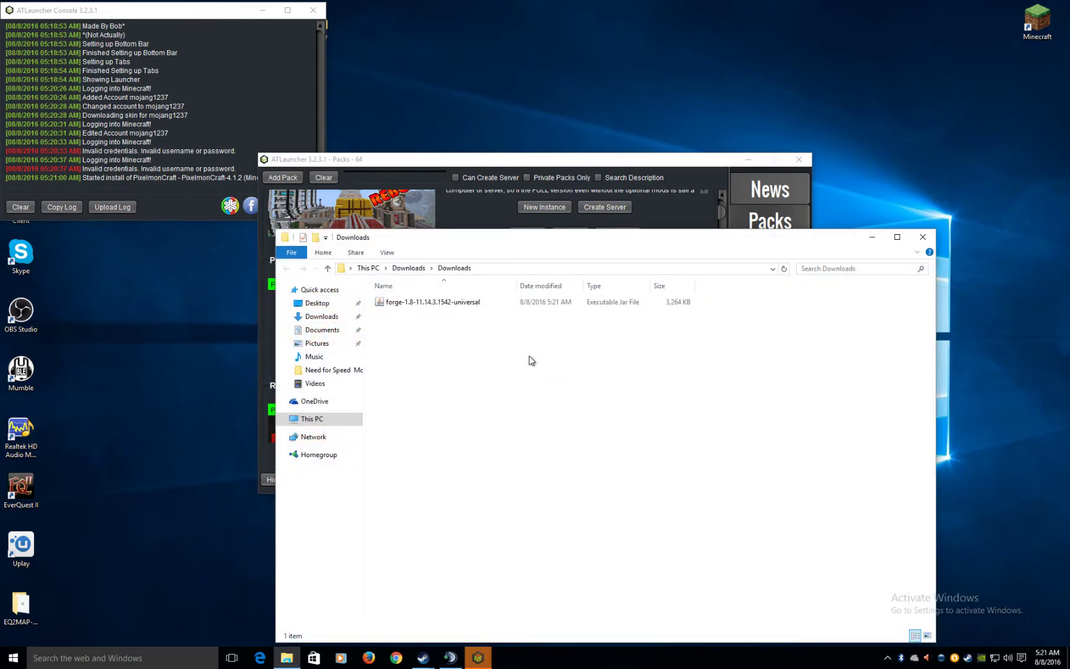
left_click(921, 236)
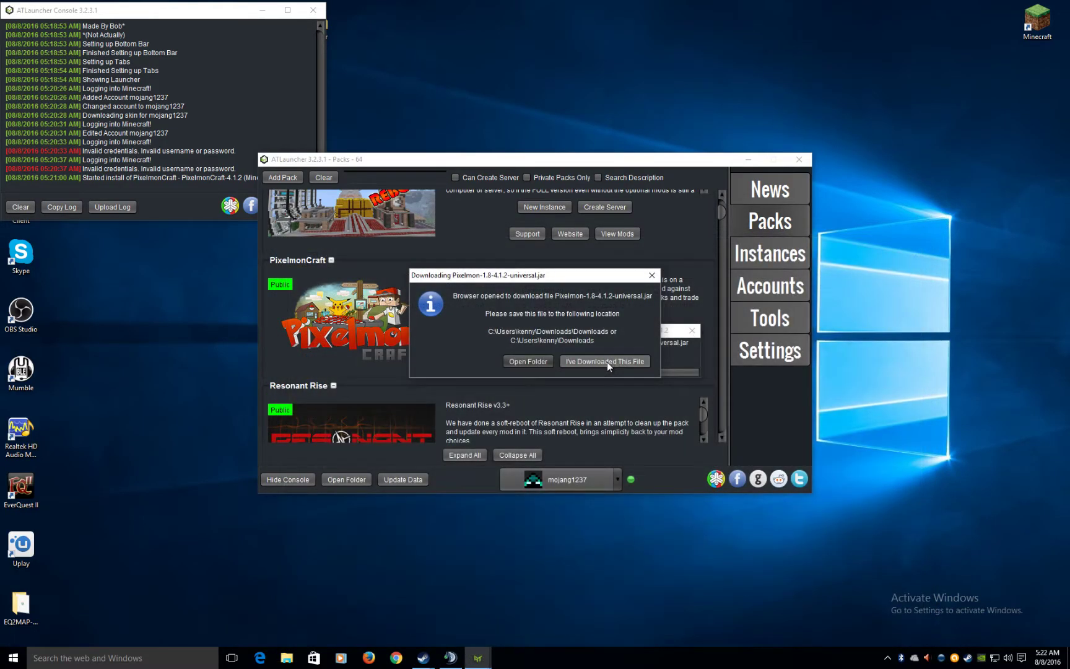
left_click(606, 362)
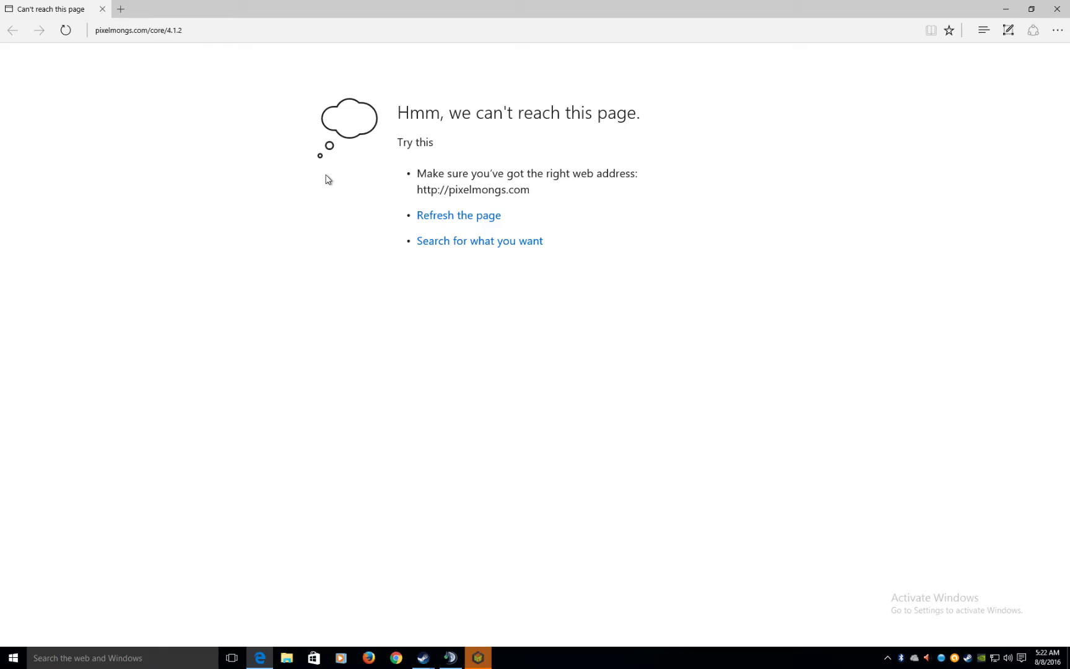
- Copy the pixelmongs.com/core/4.1.2 address from Edge, close Edge and launch Firefox
left_click(235, 30)
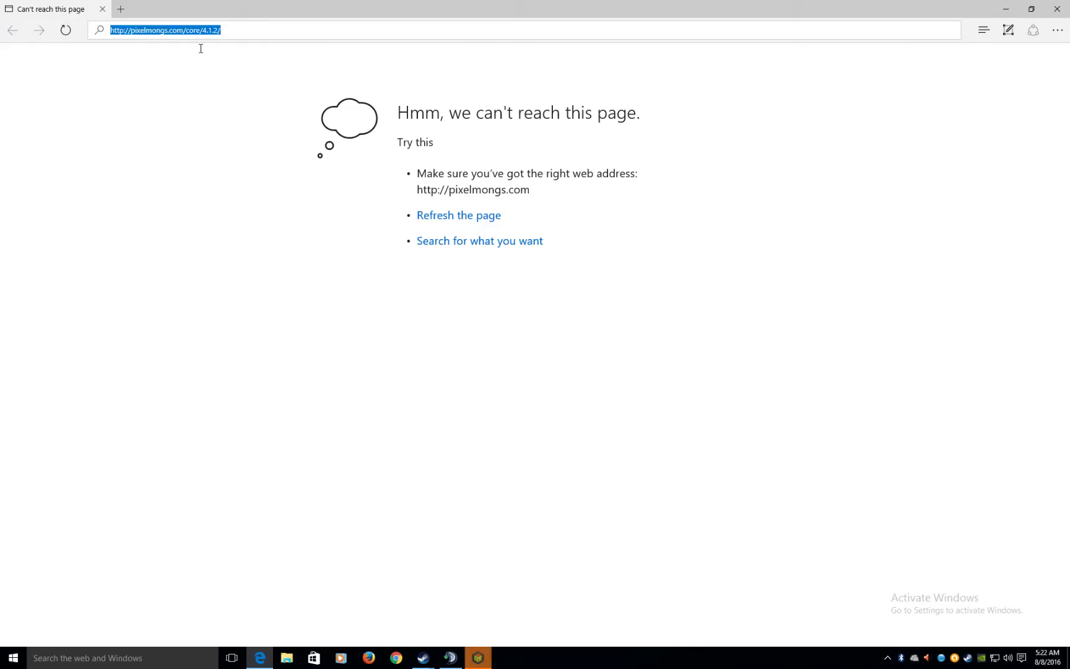
left_click(178, 30)
right_click(177, 30)
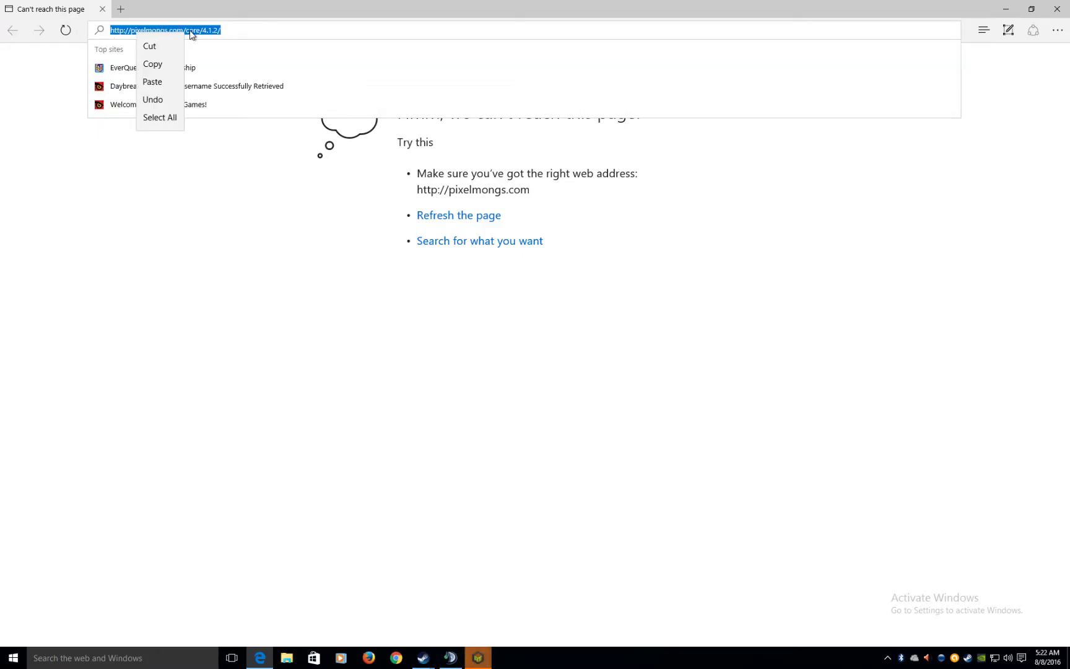
left_click(150, 62)
left_click(1057, 9)
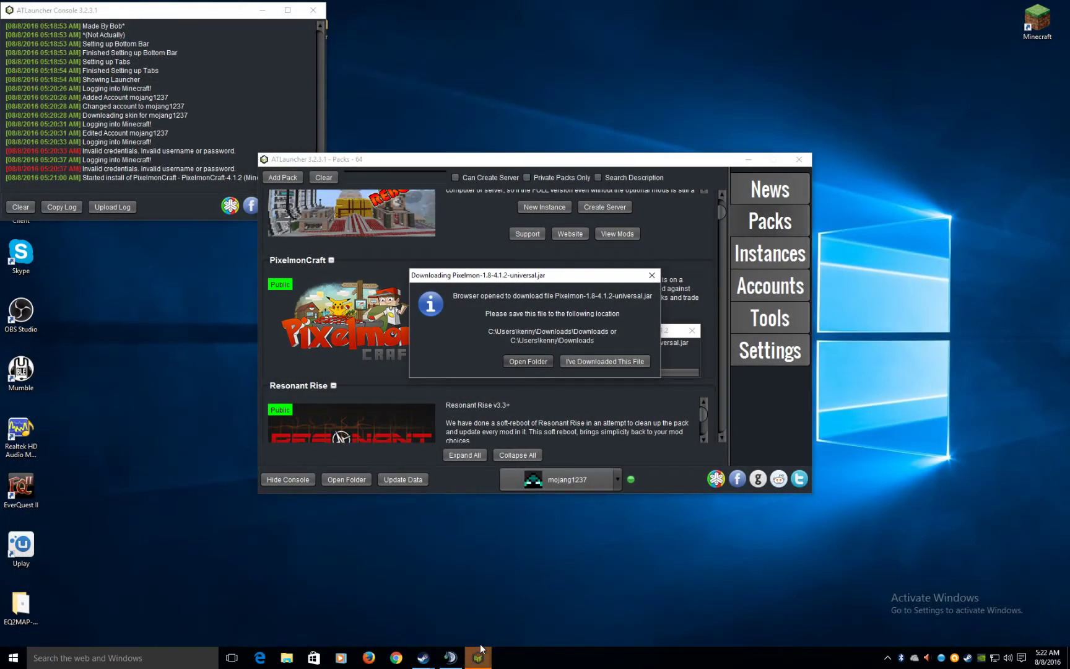
left_click(369, 657)
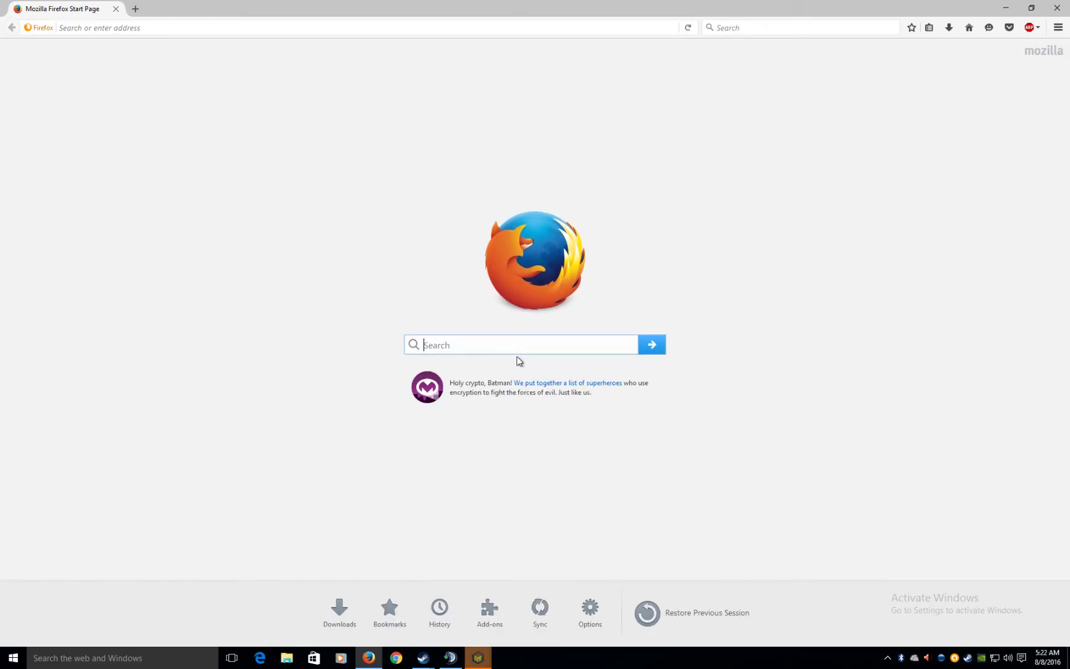
- Load the pasted pixelmongs.com address in Firefox, retry after Server not found, then close Firefox
key("ctrl+v")
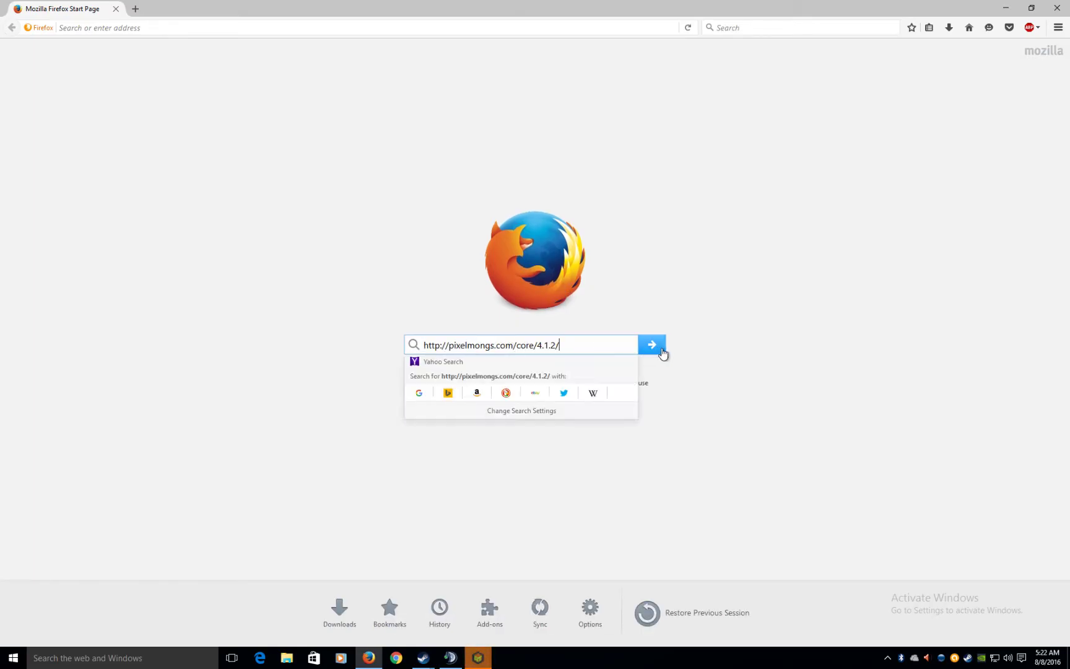
left_click(656, 351)
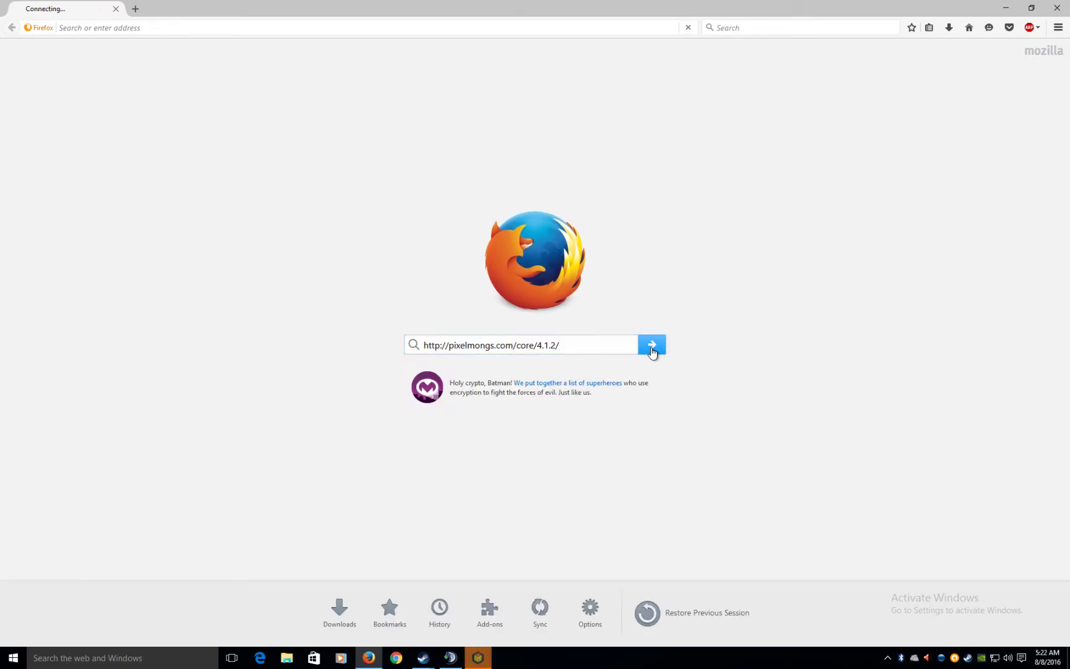
left_click(147, 26)
key("ctrl+v")
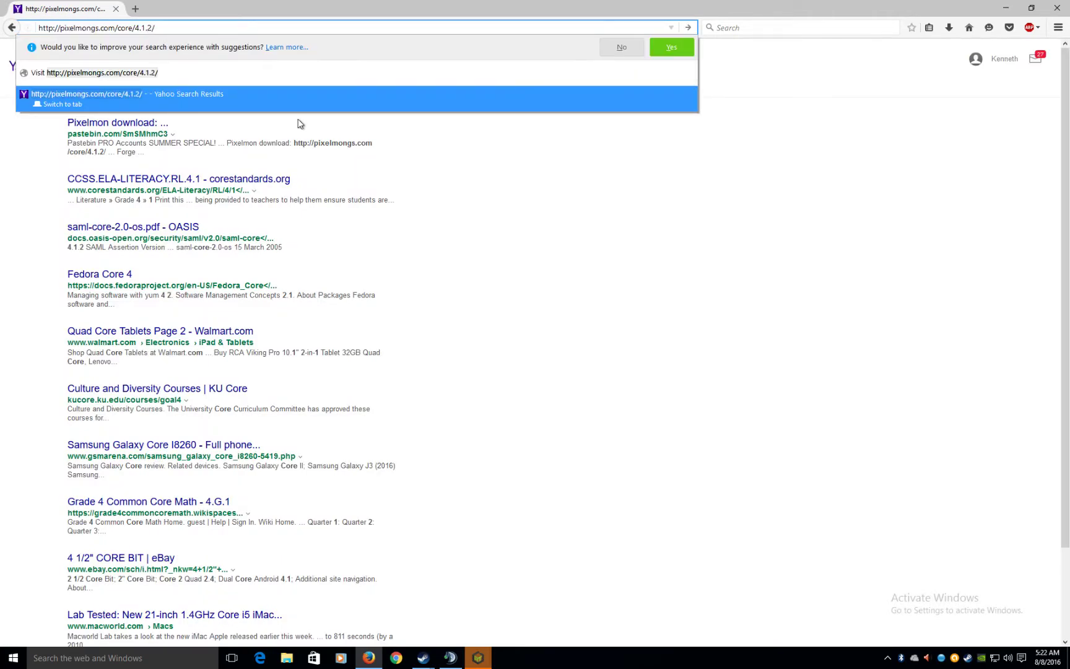
key("Return")
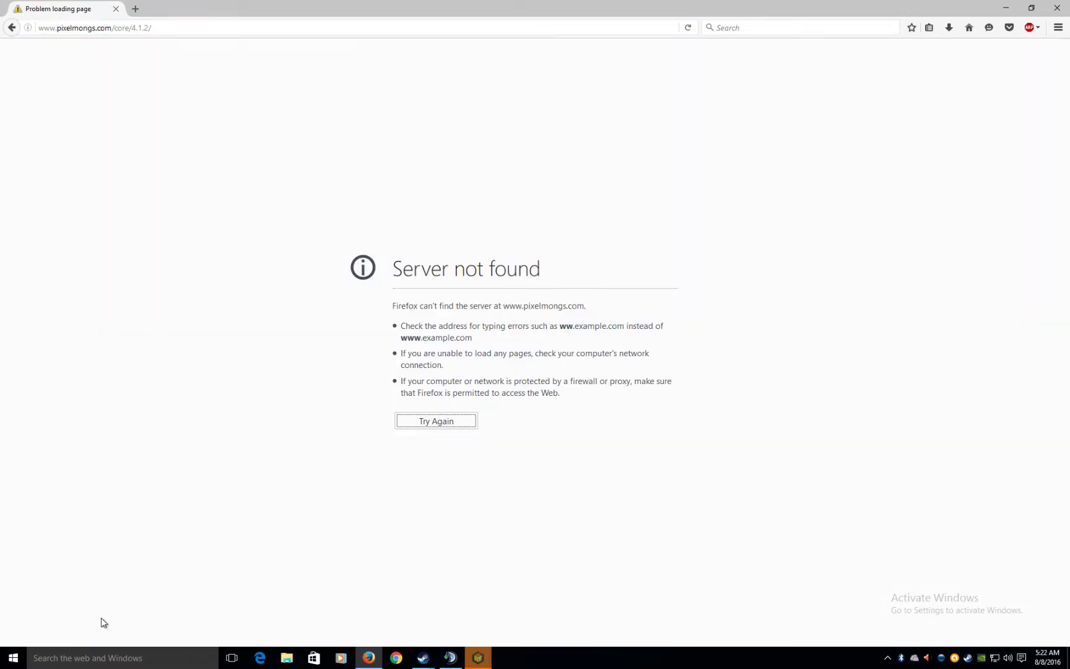
left_click(442, 422)
left_click(1056, 7)
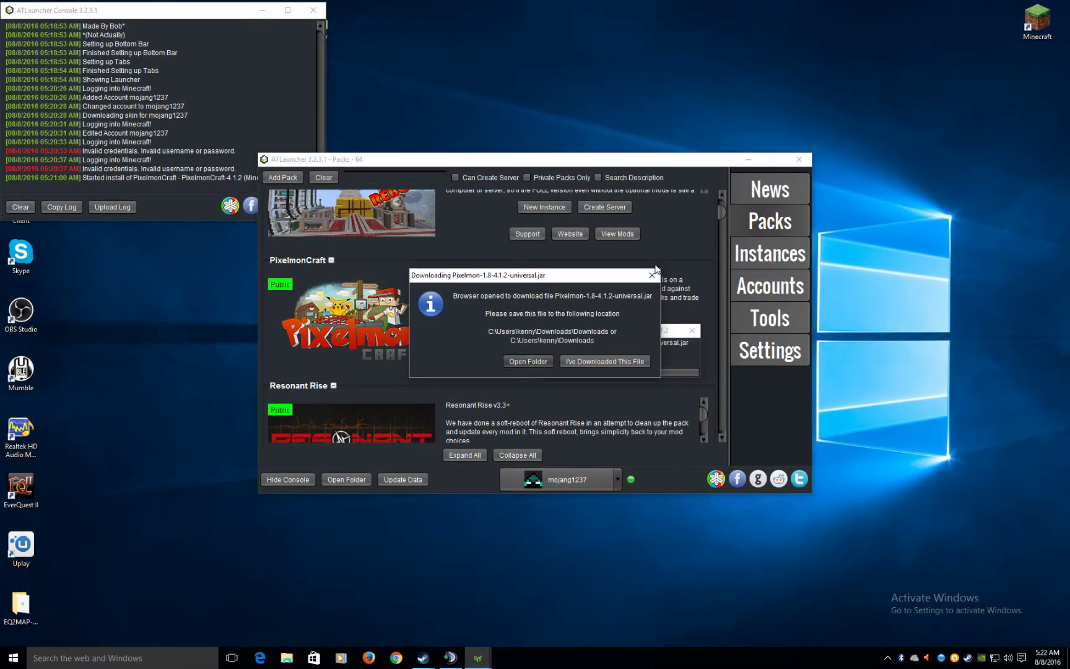
- Dismiss the failed-install error and restart the PixelmonCraft install with version 3.5.1
left_click(645, 280)
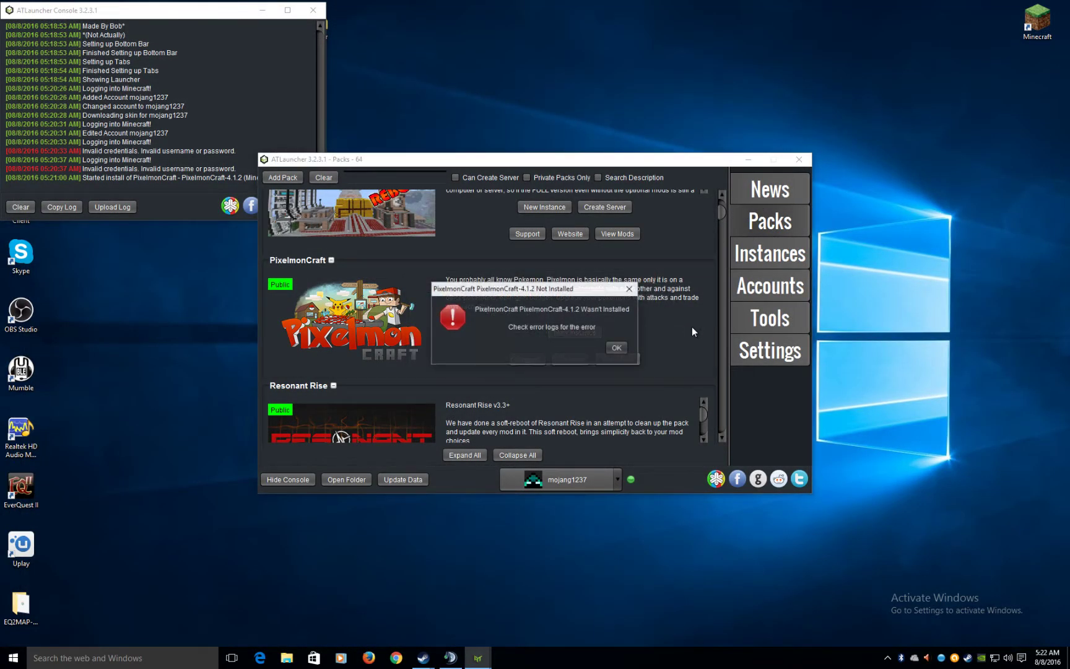
left_click(610, 348)
left_click(582, 332)
left_click(574, 329)
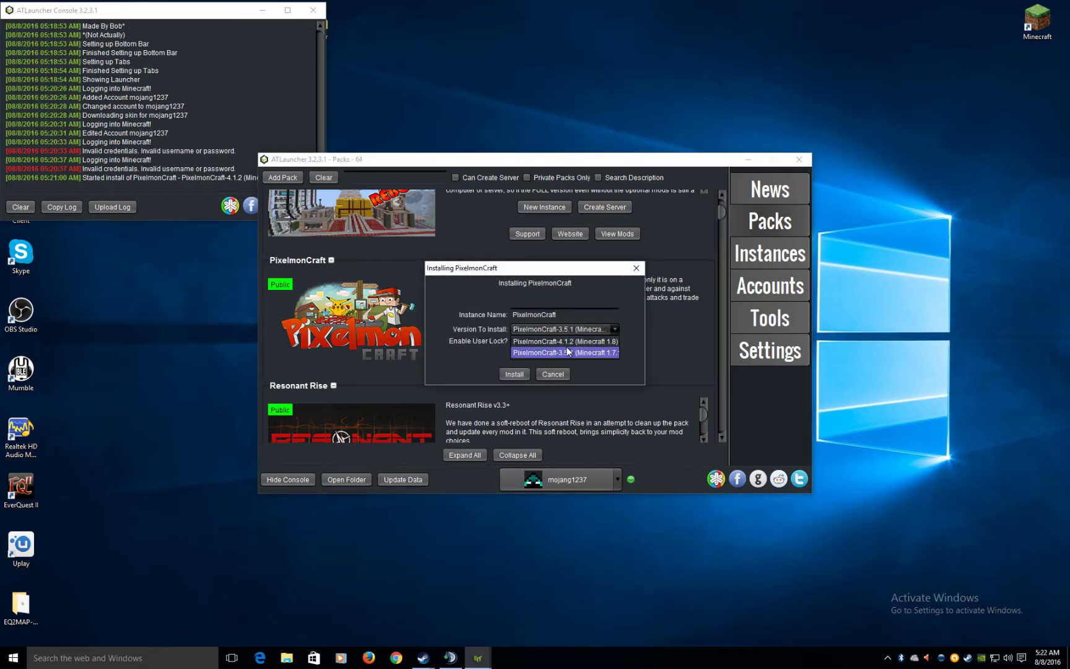
left_click(570, 352)
left_click(515, 373)
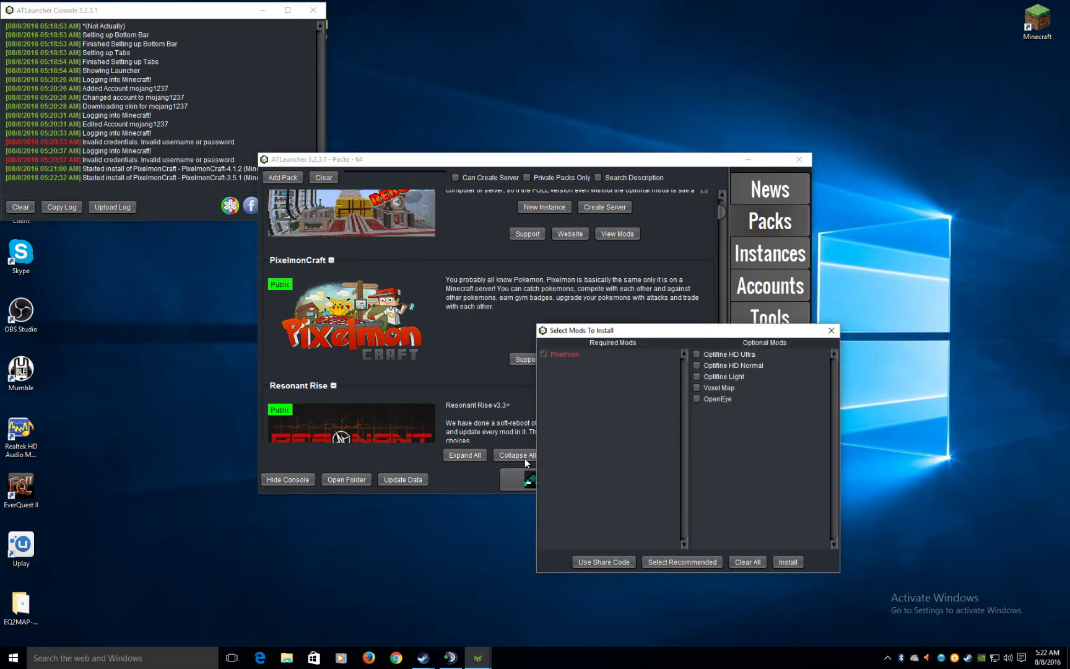
- Include Optifine HD Ultra, HD Normal, Light and Voxel Map as optional mods and install
left_click_drag(634, 331, 276, 243)
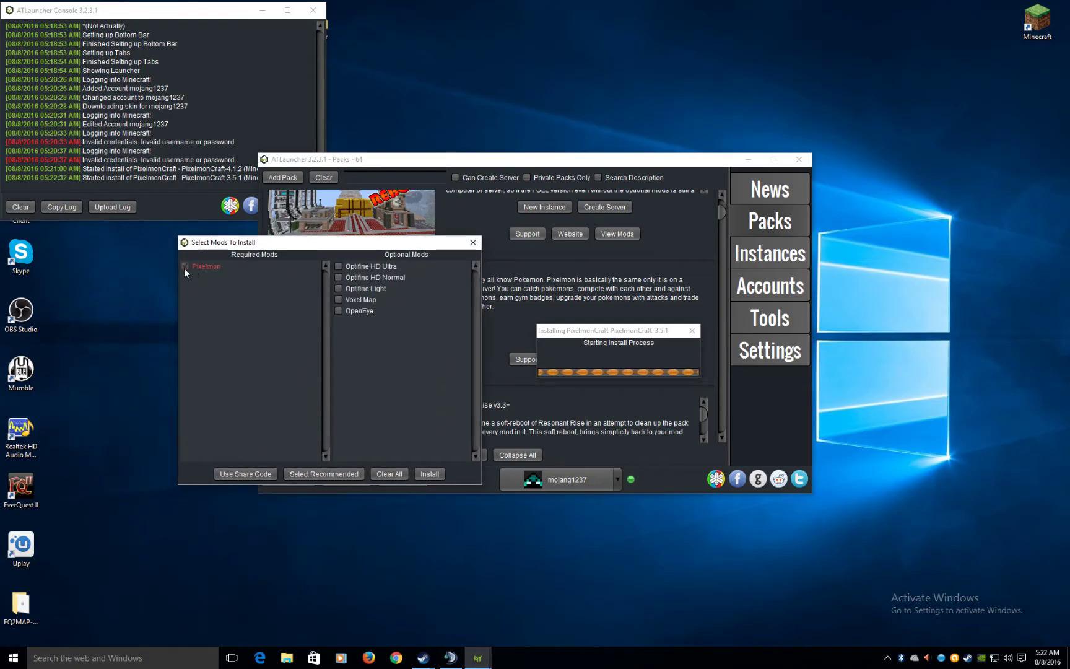
left_click(337, 266)
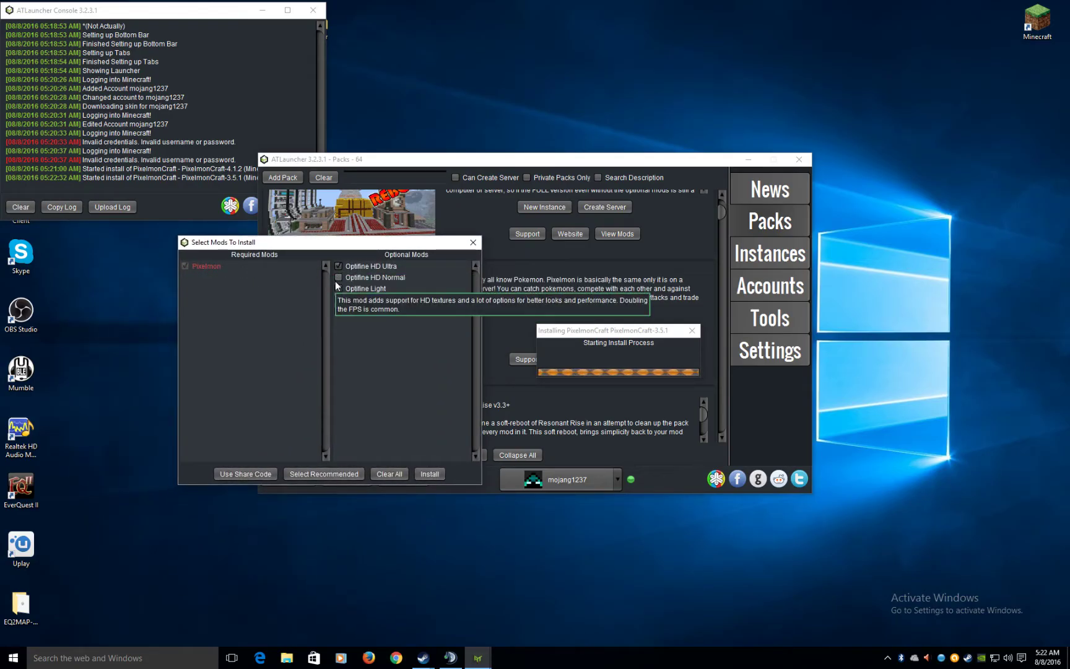
left_click(335, 279)
left_click(337, 288)
left_click(339, 300)
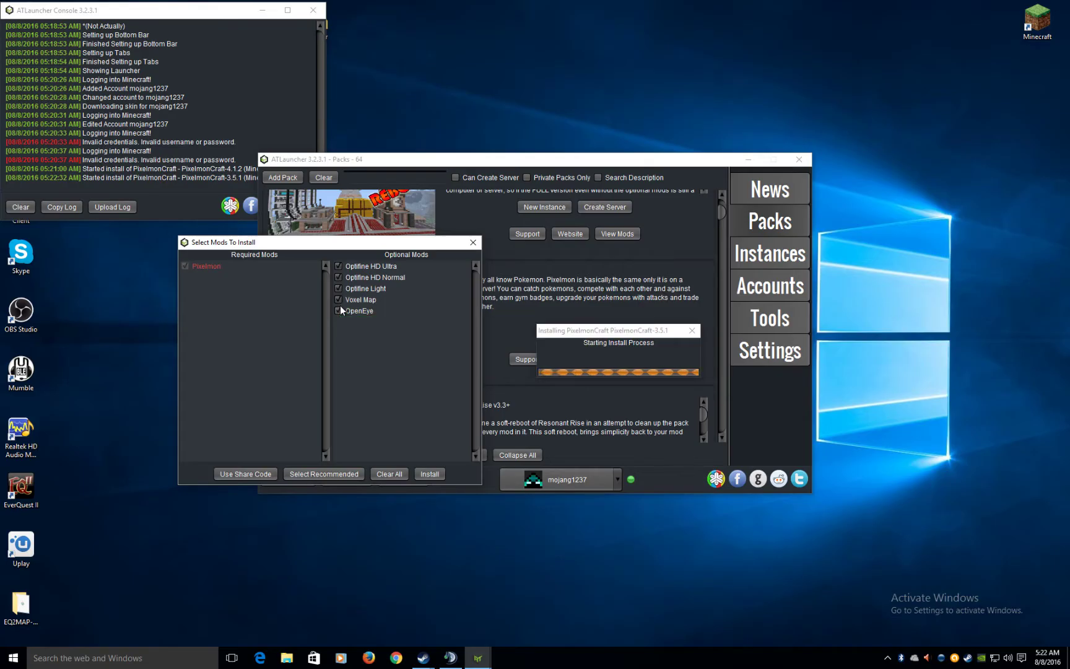
left_click(335, 478)
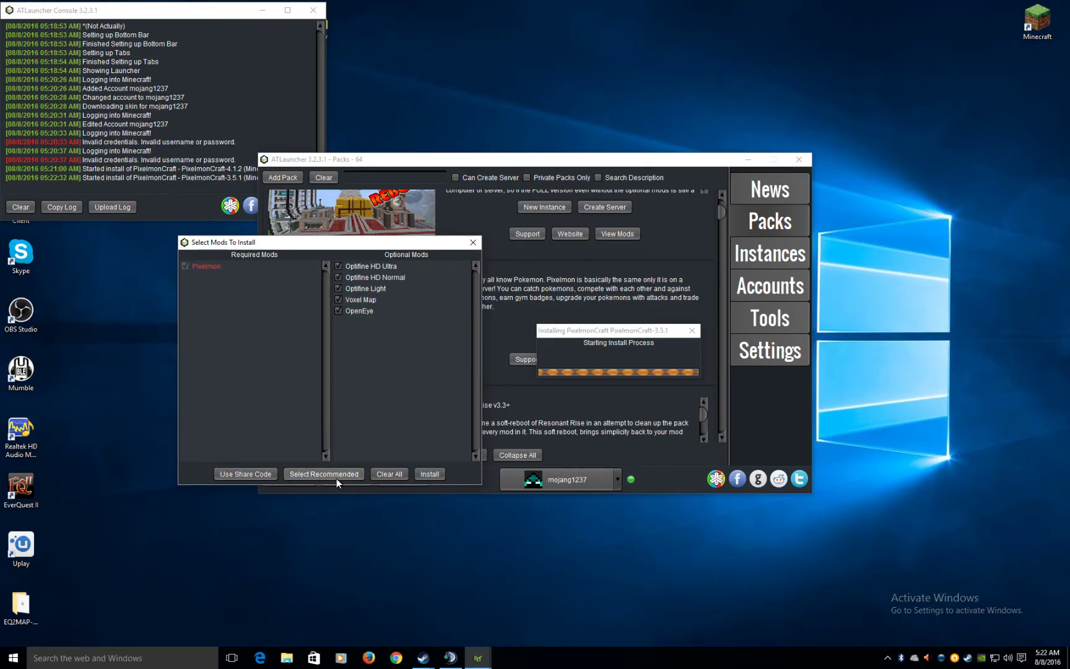
left_click(346, 289)
left_click(342, 277)
left_click(342, 266)
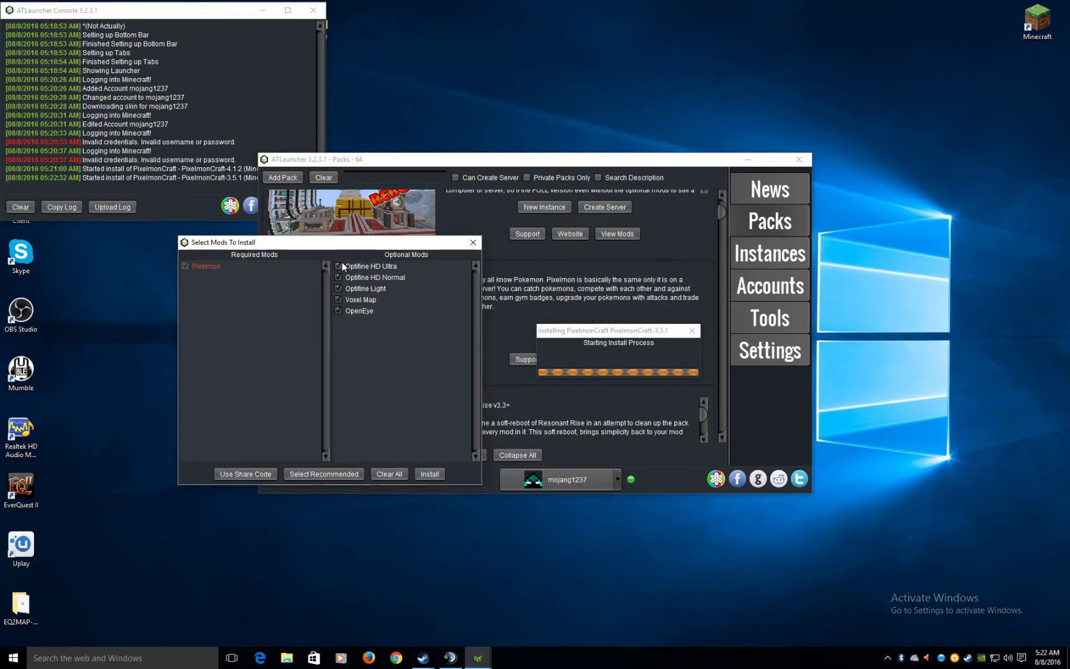
left_click(432, 474)
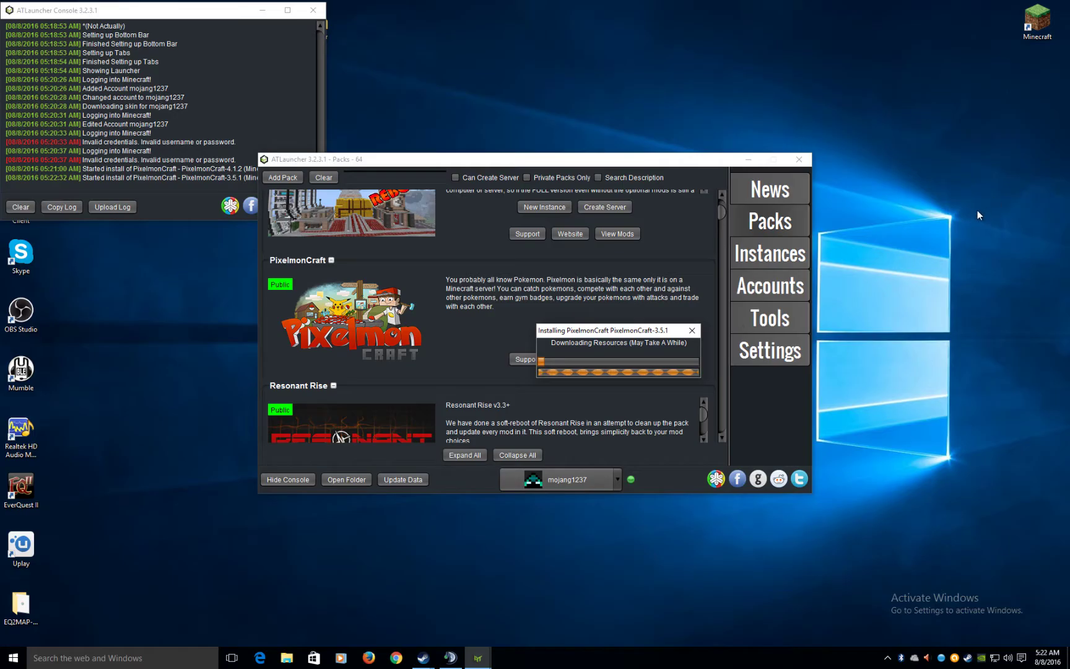
- Launch NVIDIA GeForce Experience from its system tray icon
right_click(981, 658)
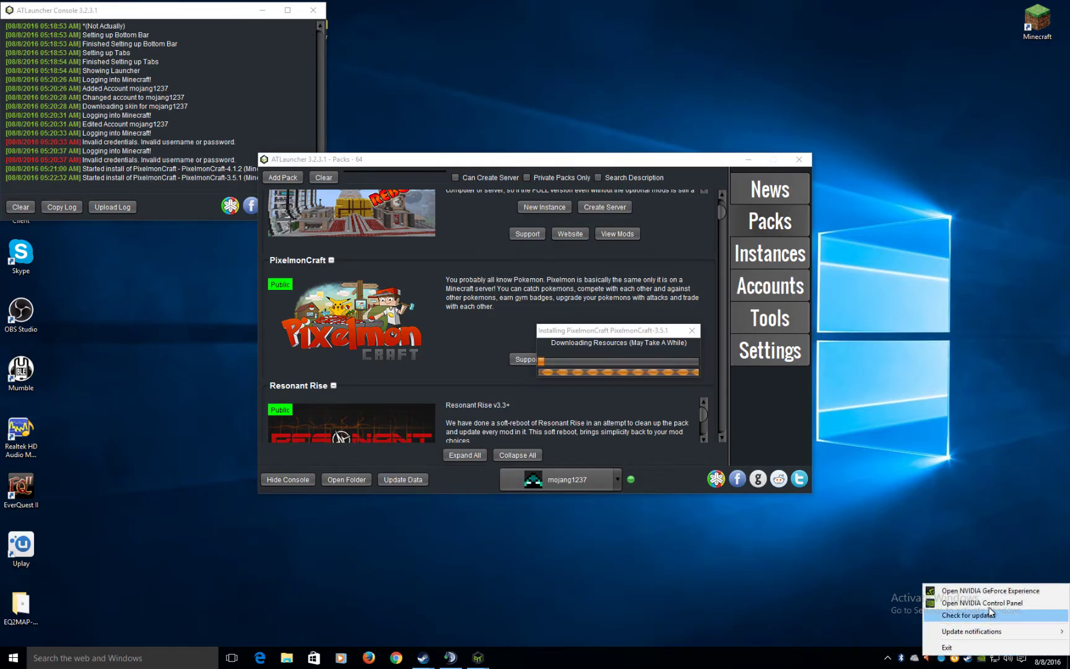
left_click(988, 591)
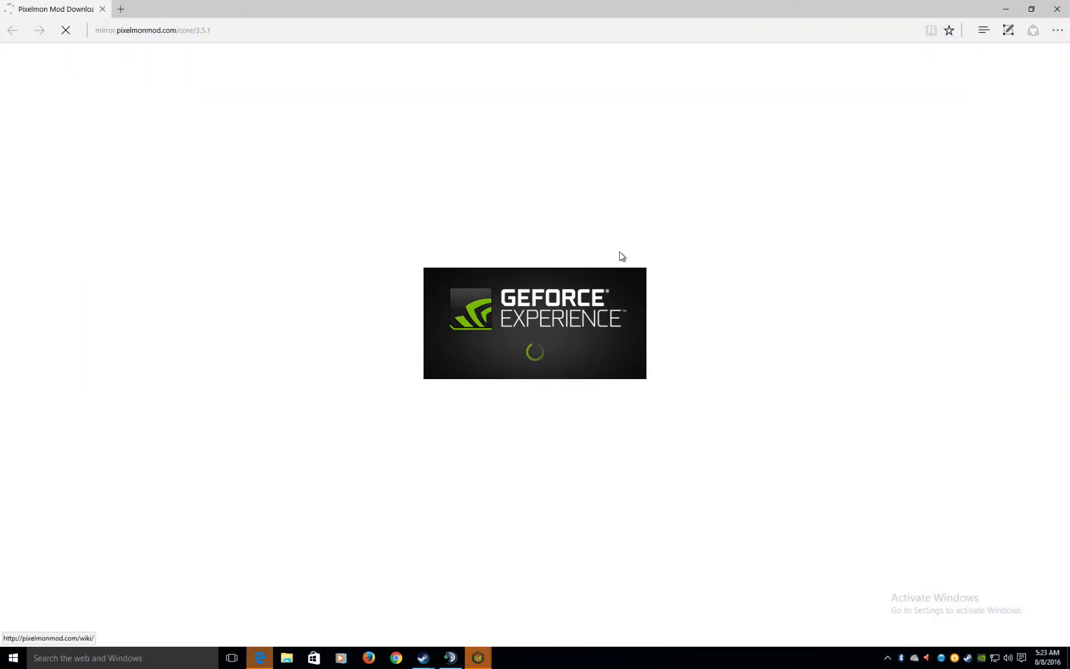
right_click(593, 224)
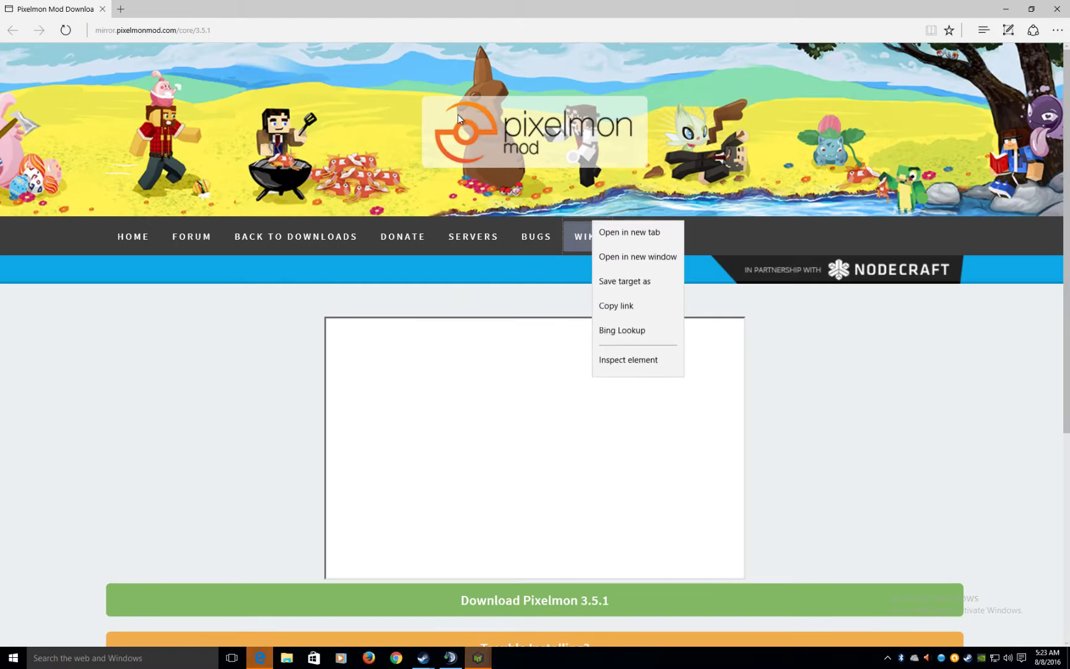
- Download Pixelmon 3.5.1 from the Pixelmon Mod page, then bring GeForce Experience forward
left_click(1028, 358)
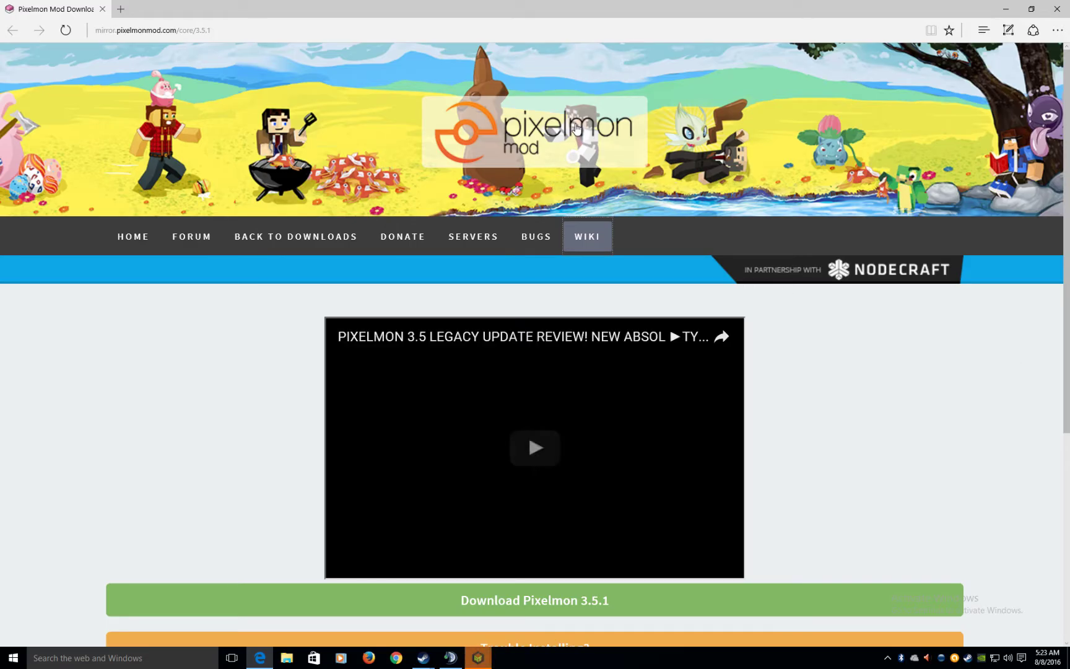
scroll(575, 132, "down", 5)
left_click(548, 222)
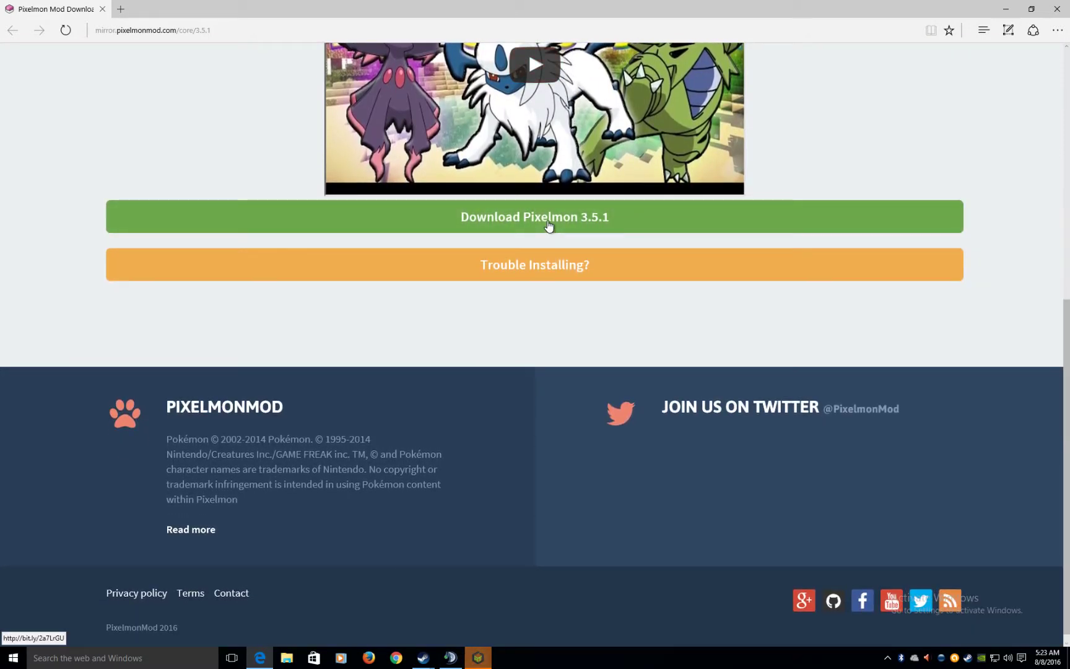
scroll(548, 222, "up", 5)
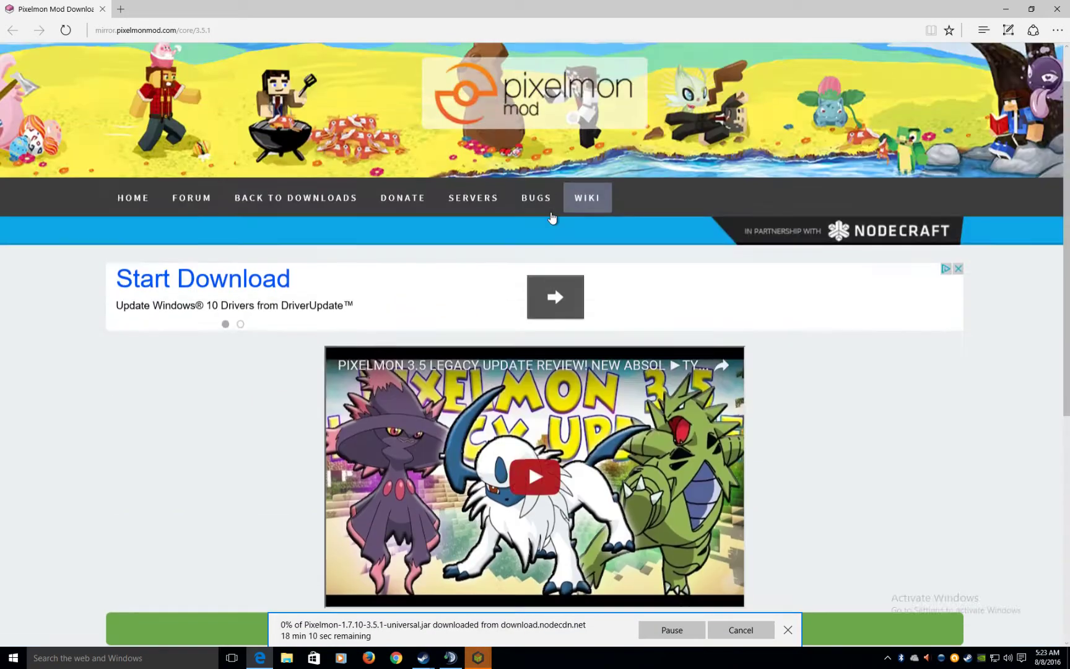
scroll(549, 215, "down", 1)
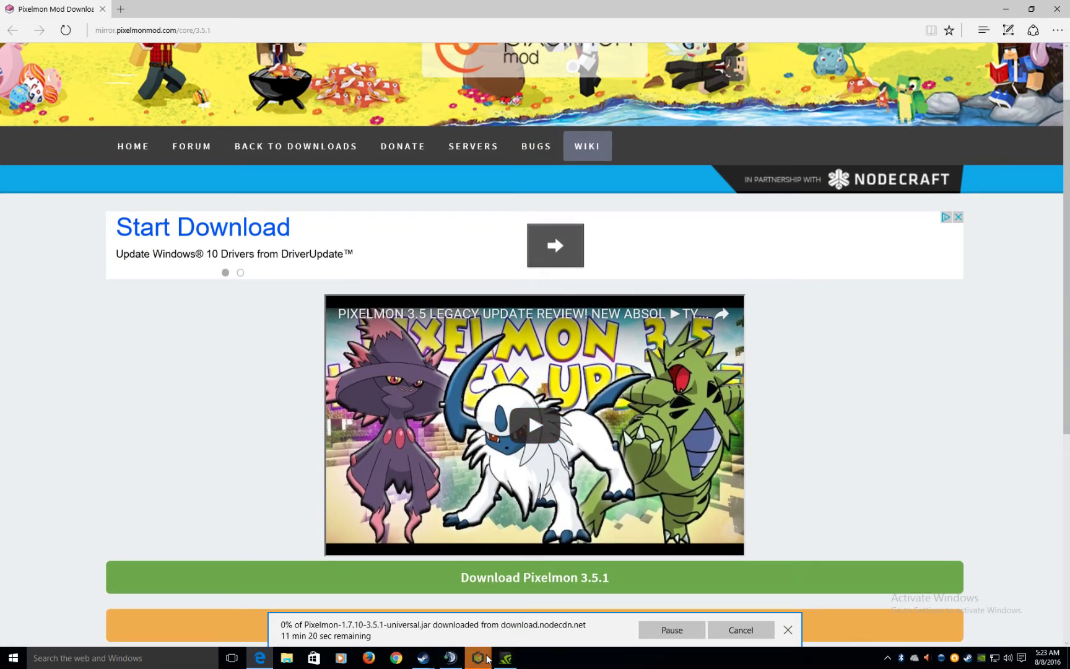
mouse_move(505, 660)
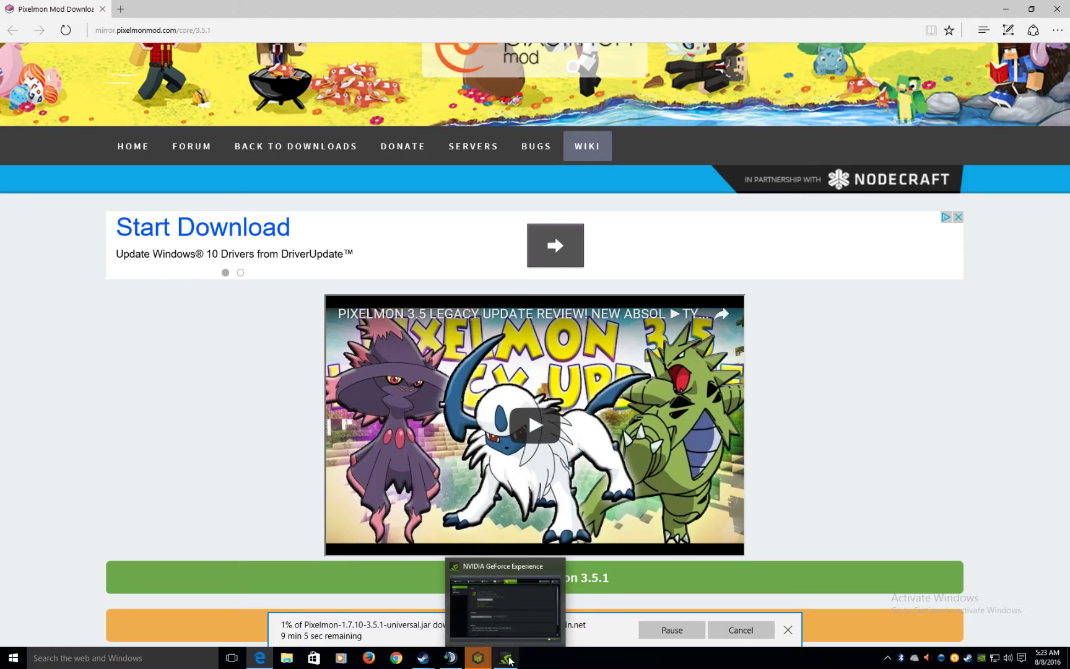
left_click(504, 660)
- Show the GPU, CPU, memory and driver overview on GeForce Experience's My Rig page
left_click(537, 147)
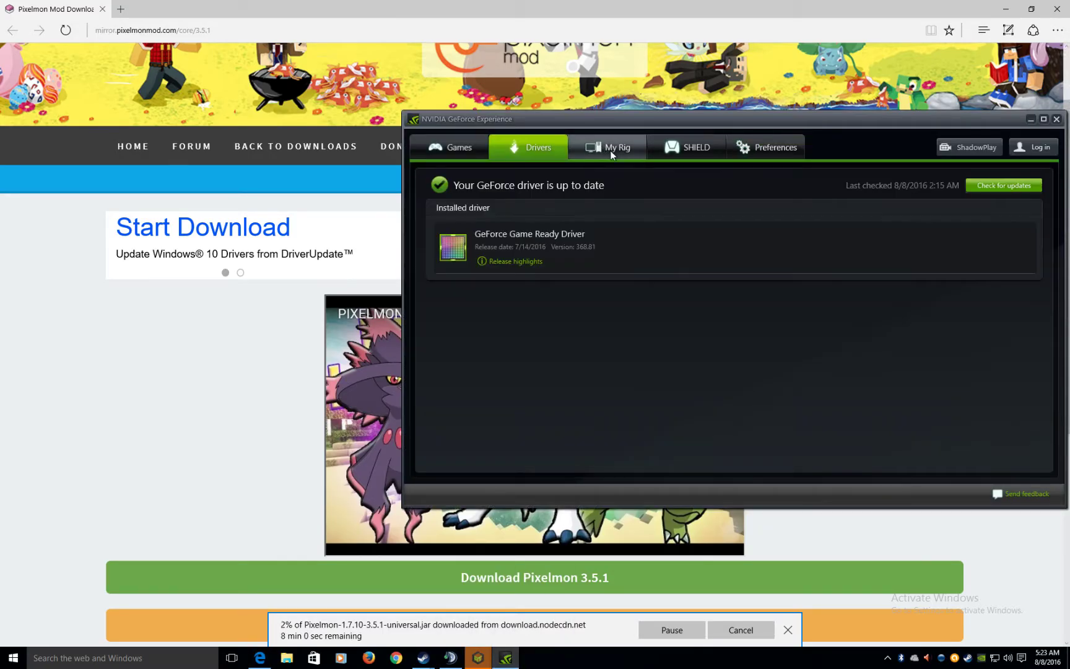
left_click(641, 145)
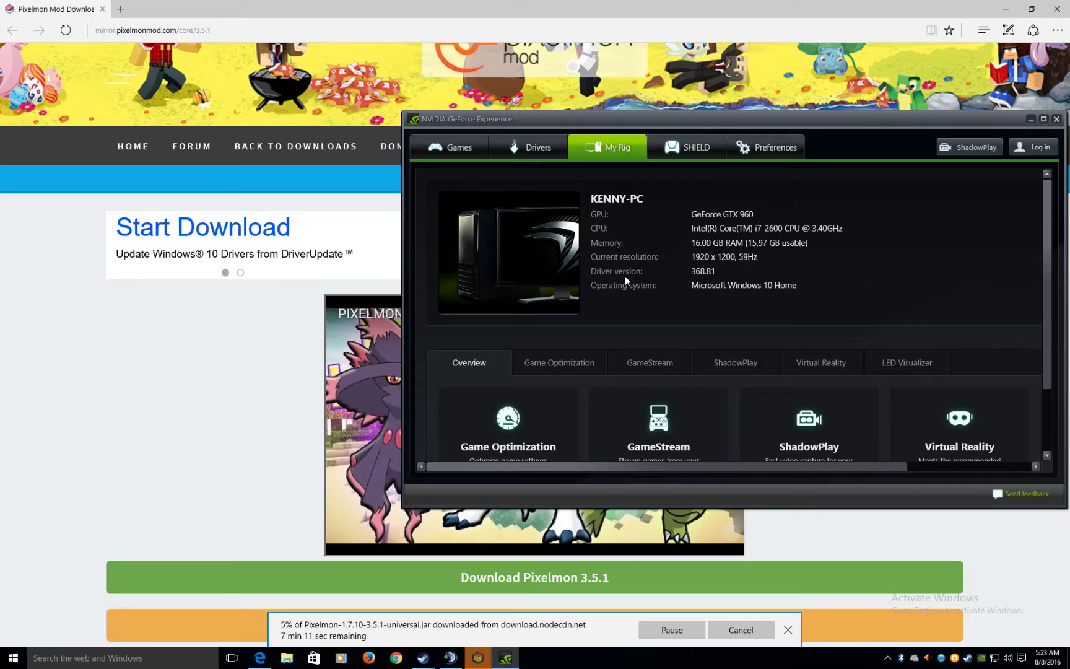
scroll(785, 299, "down", 2)
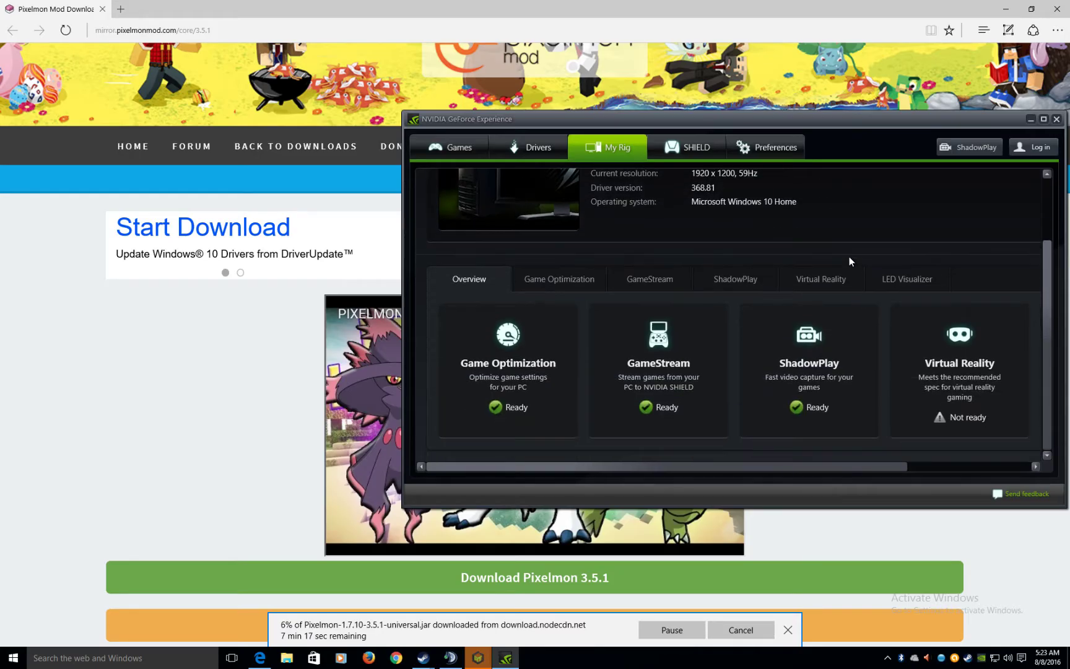
left_click(558, 280)
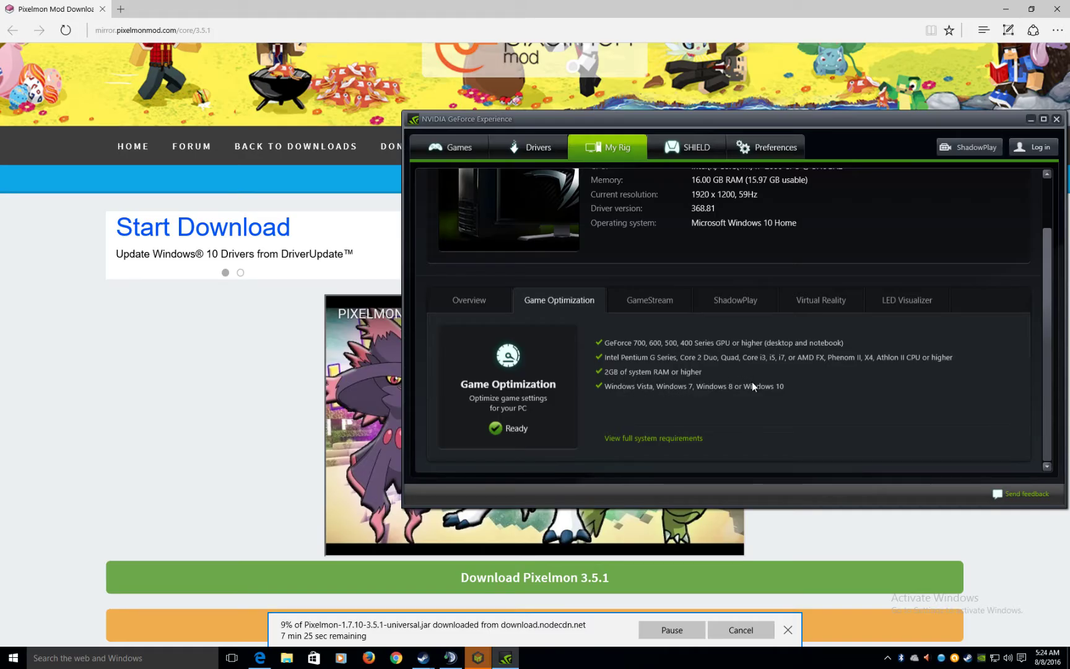
- Review the GameStream, ShadowPlay, Virtual Reality and LED Visualizer requirements, then close GeForce Experience
left_click(668, 302)
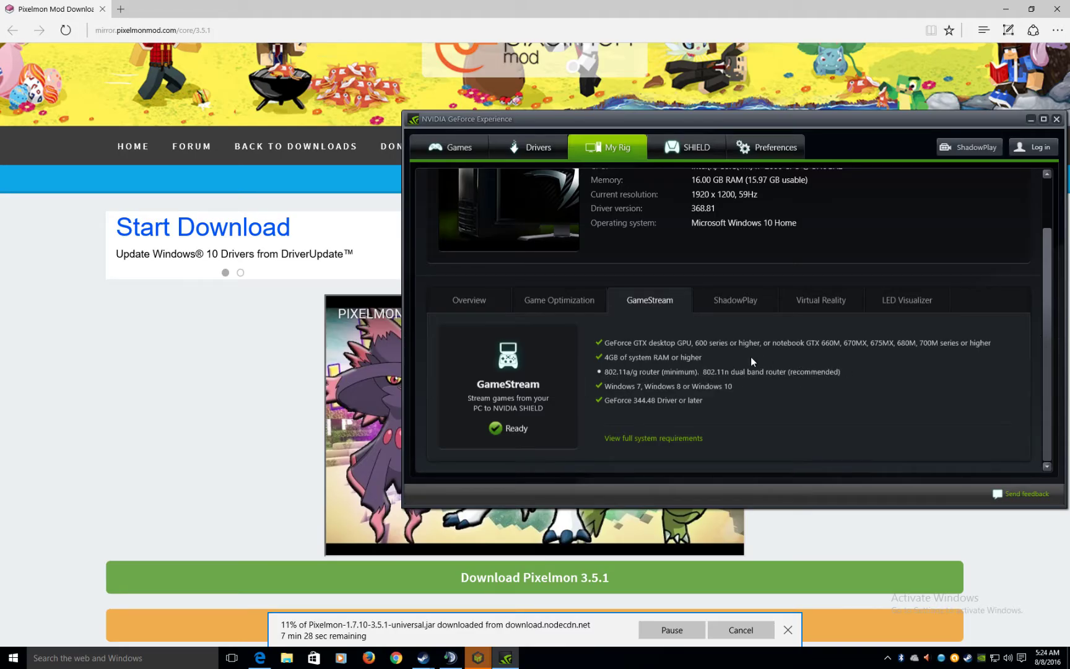
left_click(734, 299)
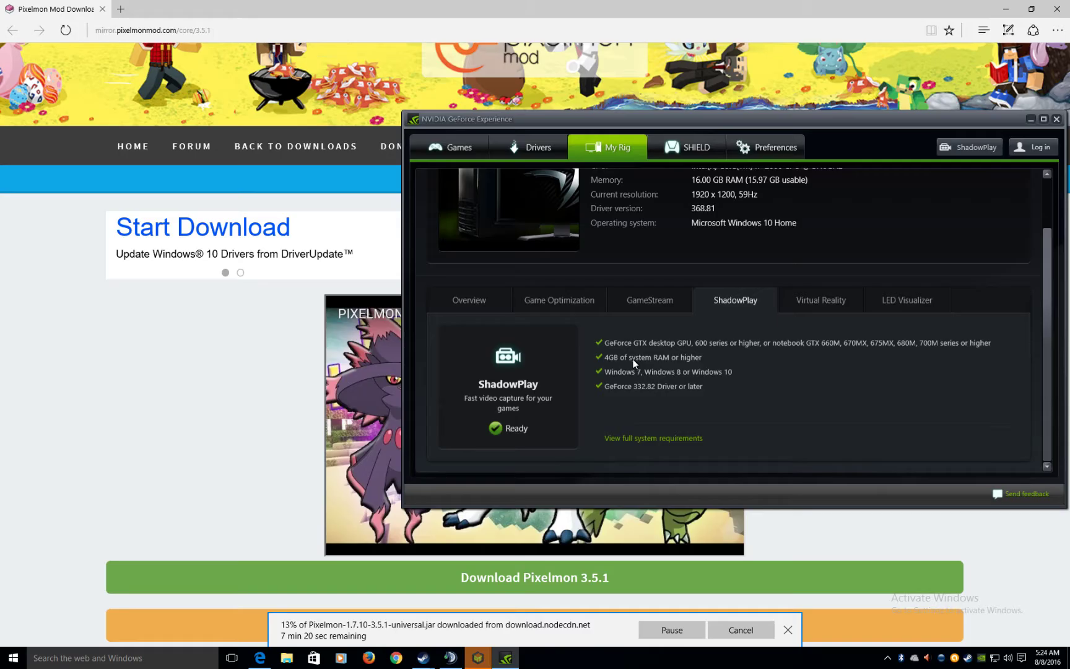
left_click(834, 291)
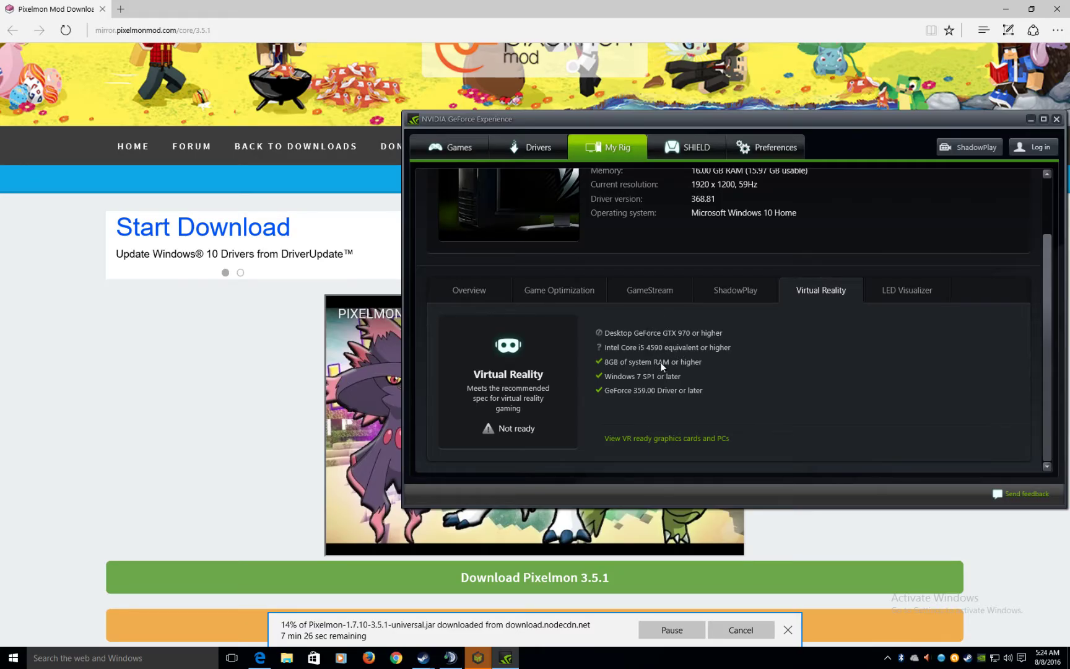
left_click(905, 290)
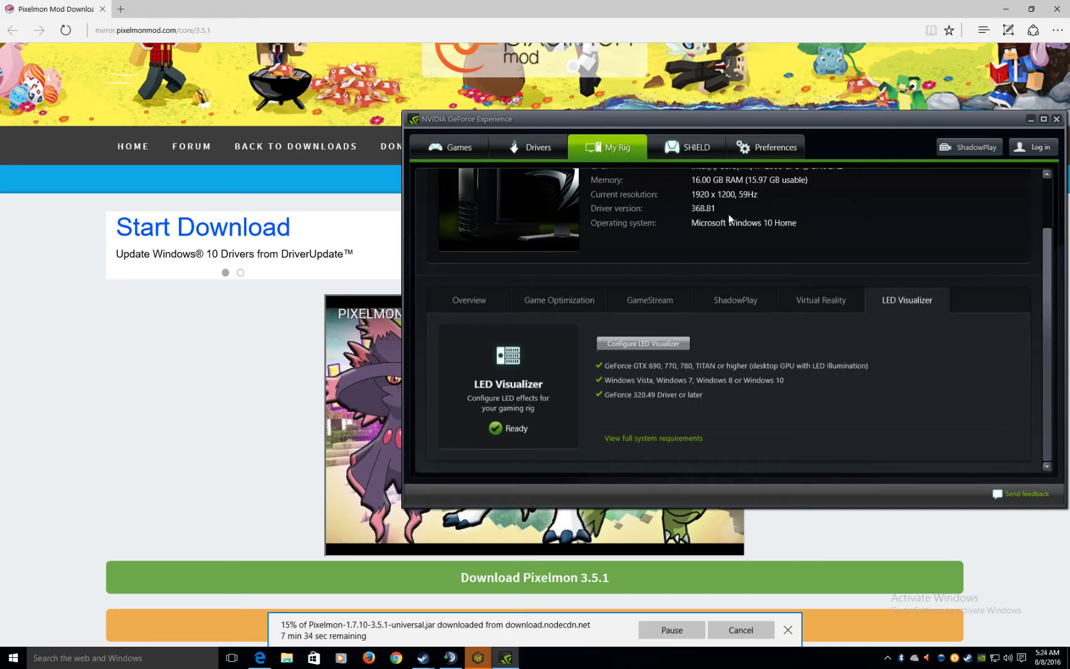
left_click(1056, 119)
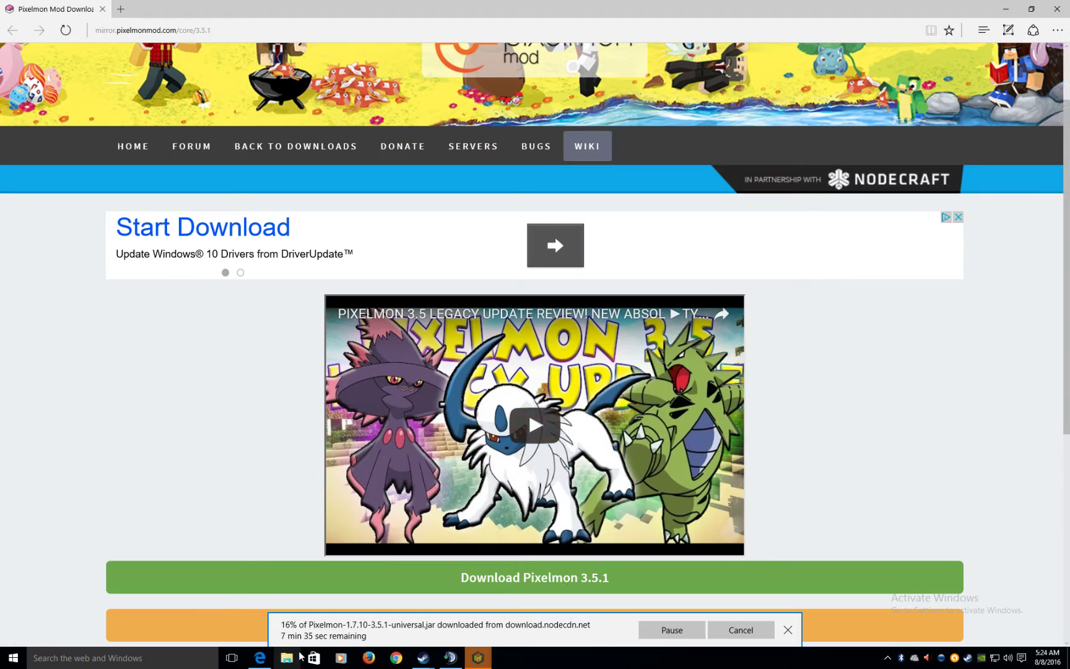
- Open the Pixelmon 3.5.1 downloads page in Firefox using the address copied from Edge
left_click(241, 30)
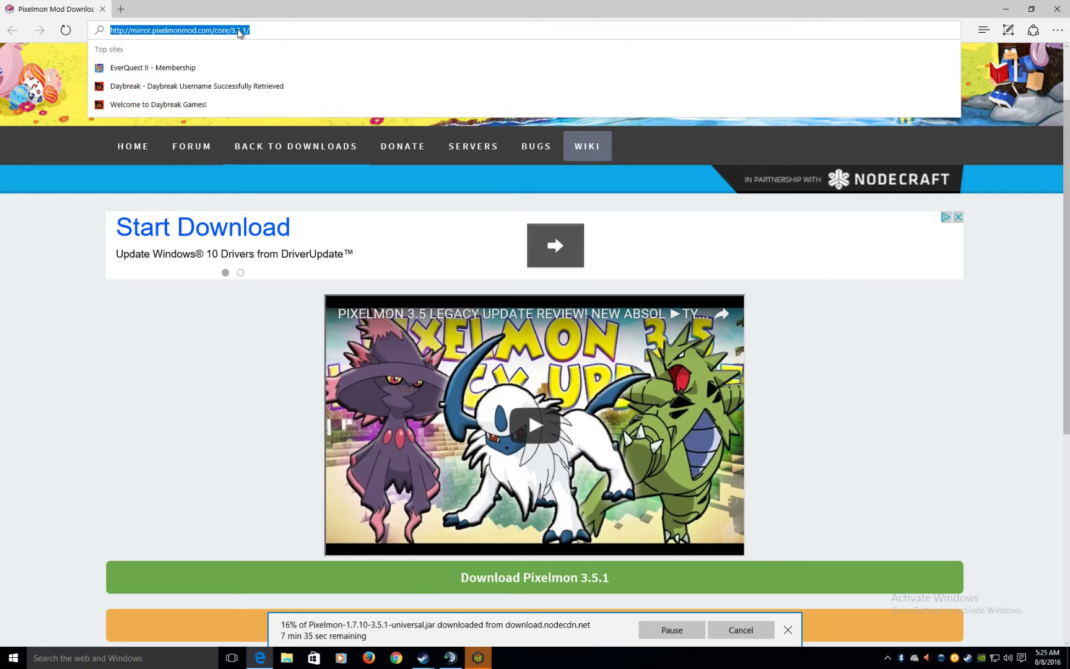
right_click(242, 31)
left_click(240, 67)
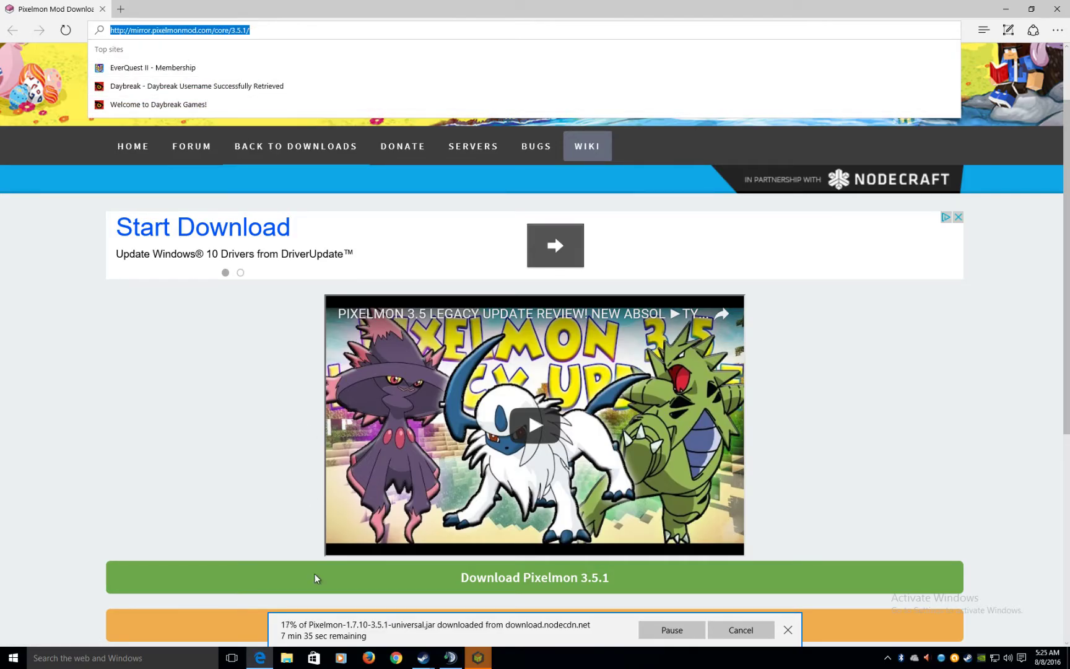
left_click(374, 658)
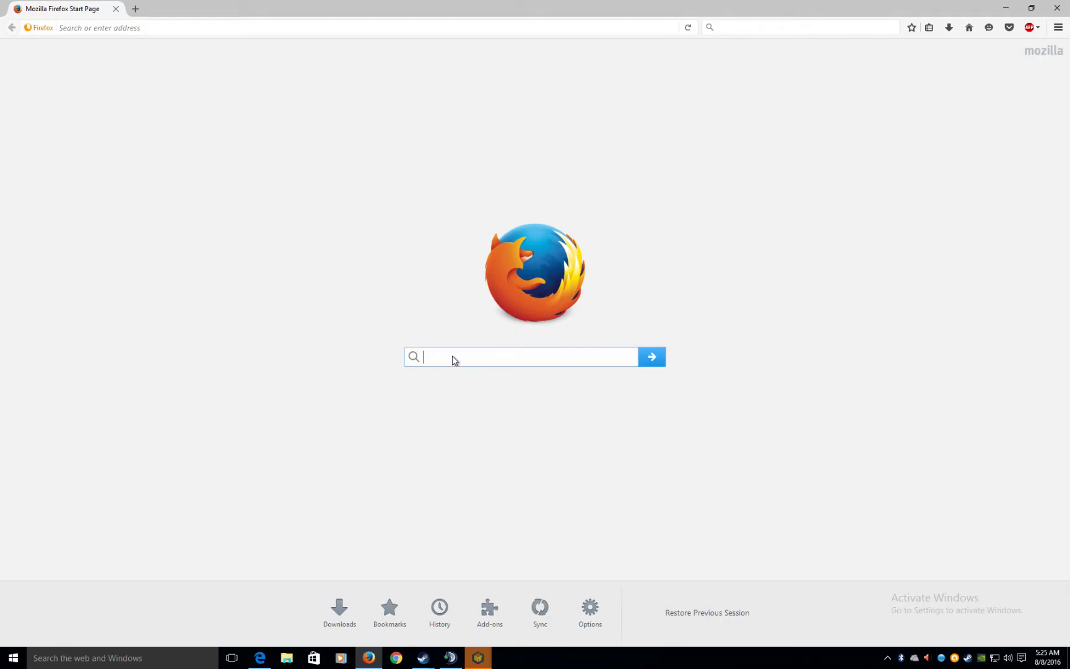
right_click(452, 358)
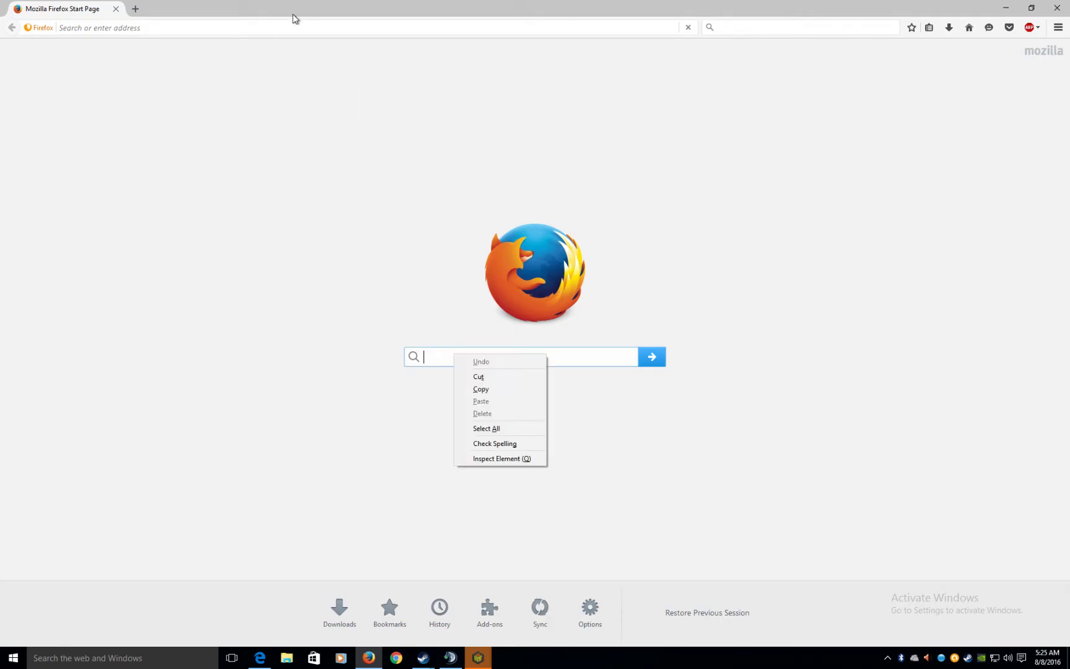
left_click(296, 28)
right_click(298, 28)
left_click(331, 90)
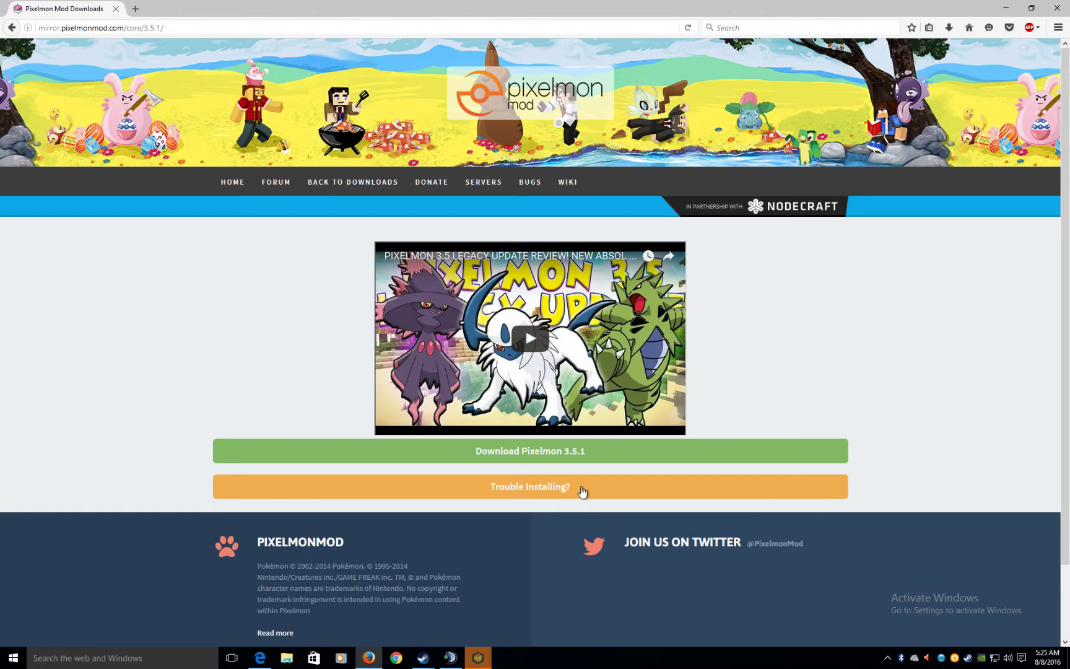
- Download and save Pixelmon-1.7.10-3.5.1-universal.jar from Firefox
right_click(260, 657)
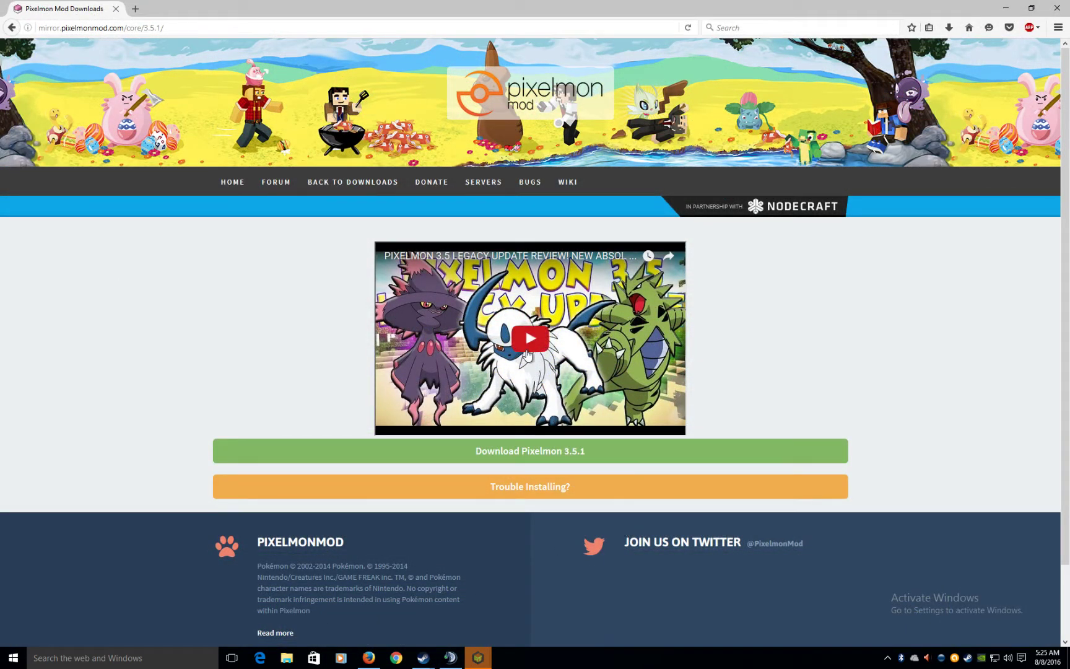
left_click(530, 452)
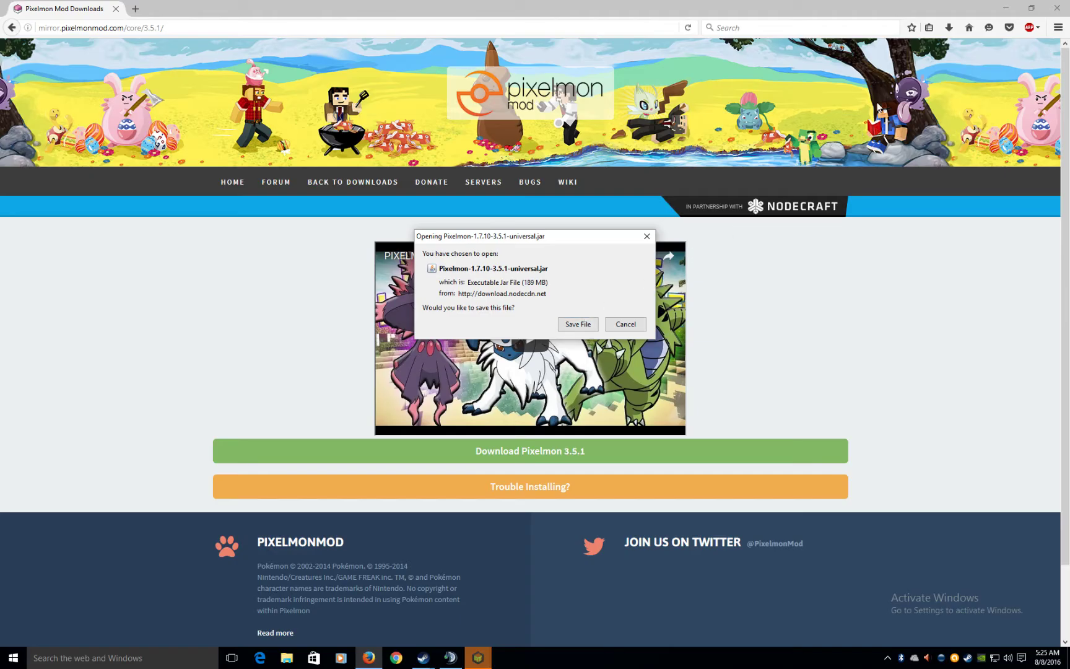
key("Return")
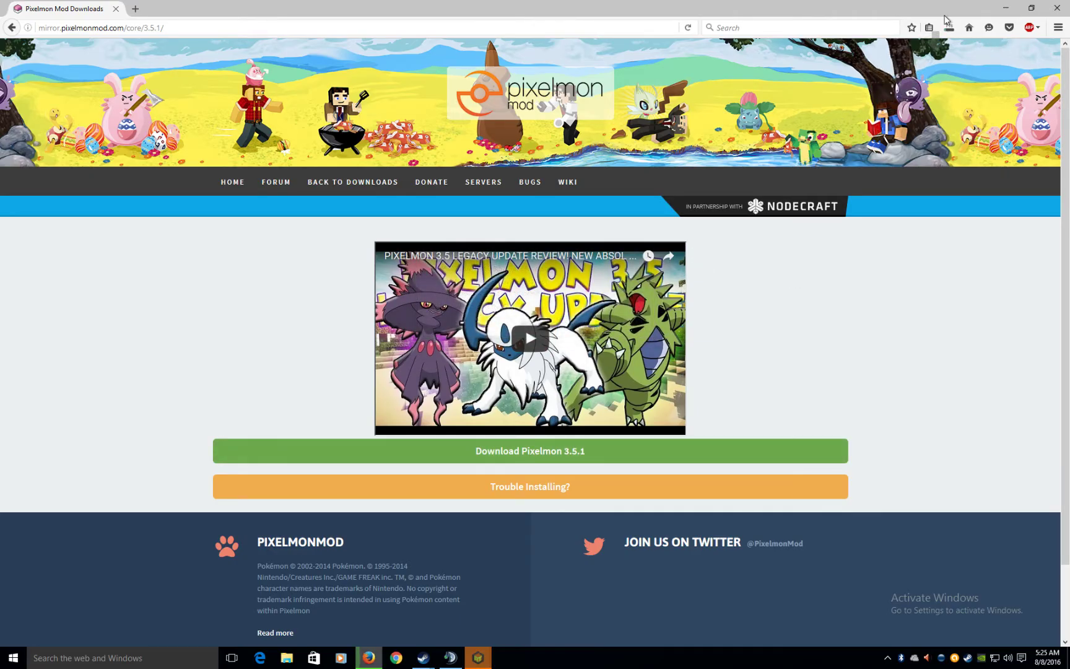
- Open the Downloads folder for mods from ATLauncher's packs window
double_click(913, 9)
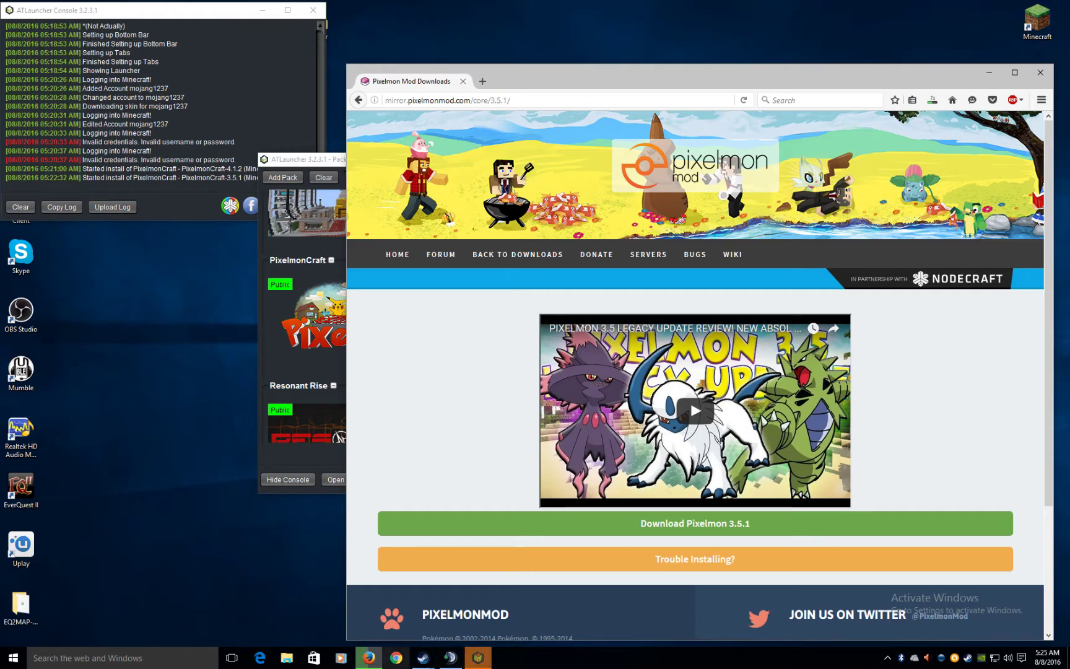
left_click(470, 661)
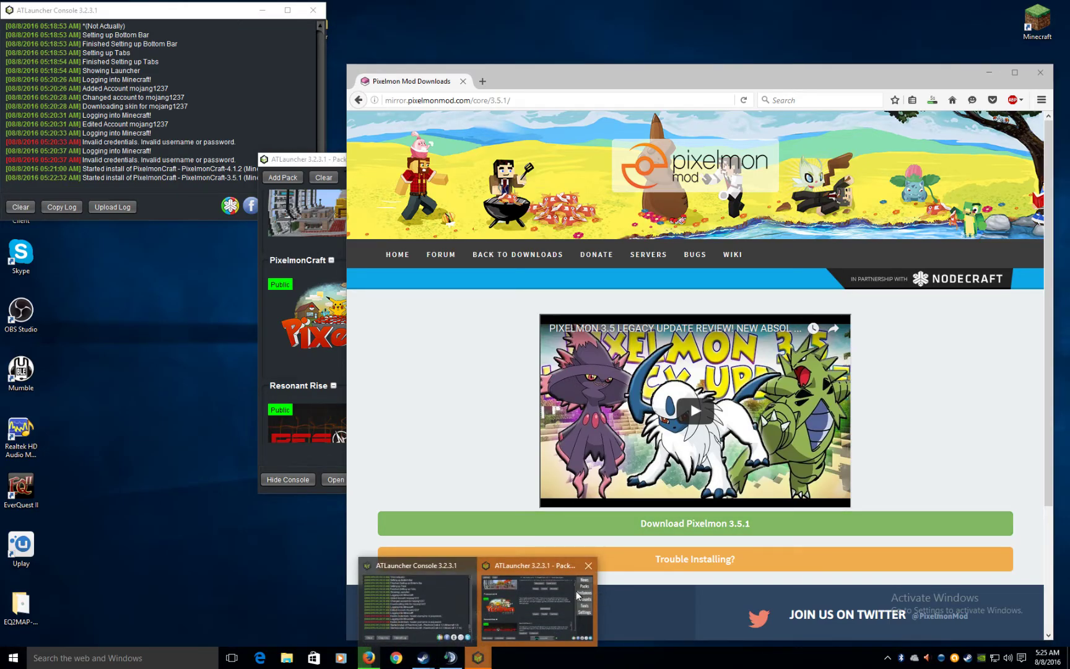
left_click(516, 604)
left_click(521, 362)
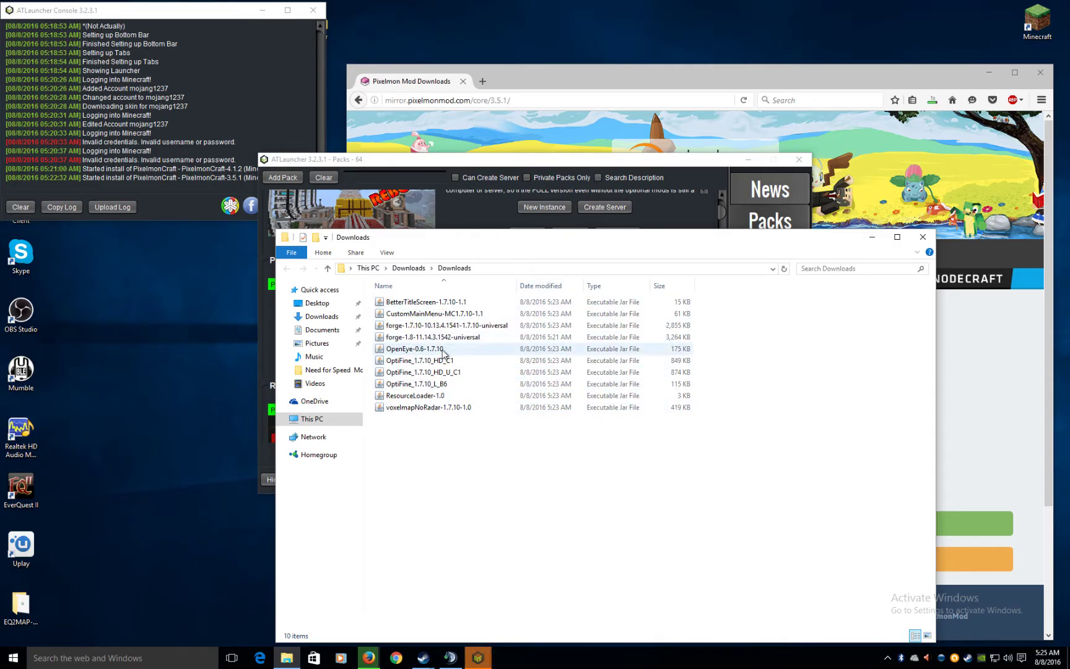
- Drag the Pixelmon jar from Firefox's downloads into the Downloads folder and return to ATLauncher's prompt
left_click(935, 98)
left_click(935, 98)
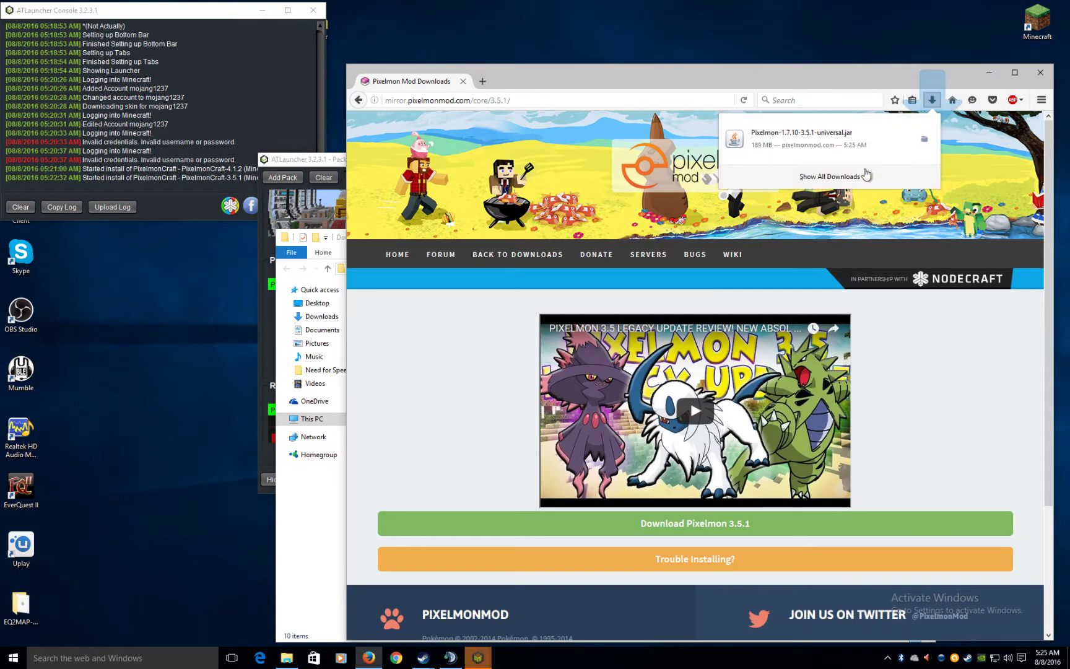
left_click(339, 444)
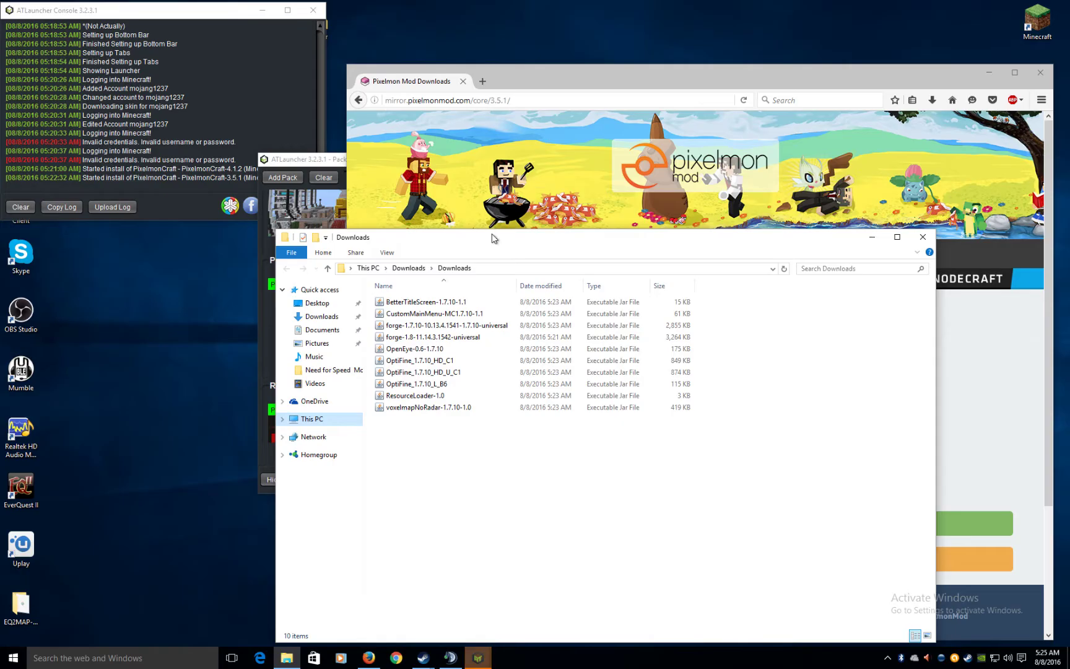
left_click_drag(471, 237, 211, 209)
left_click(932, 99)
left_click_drag(888, 132, 221, 435)
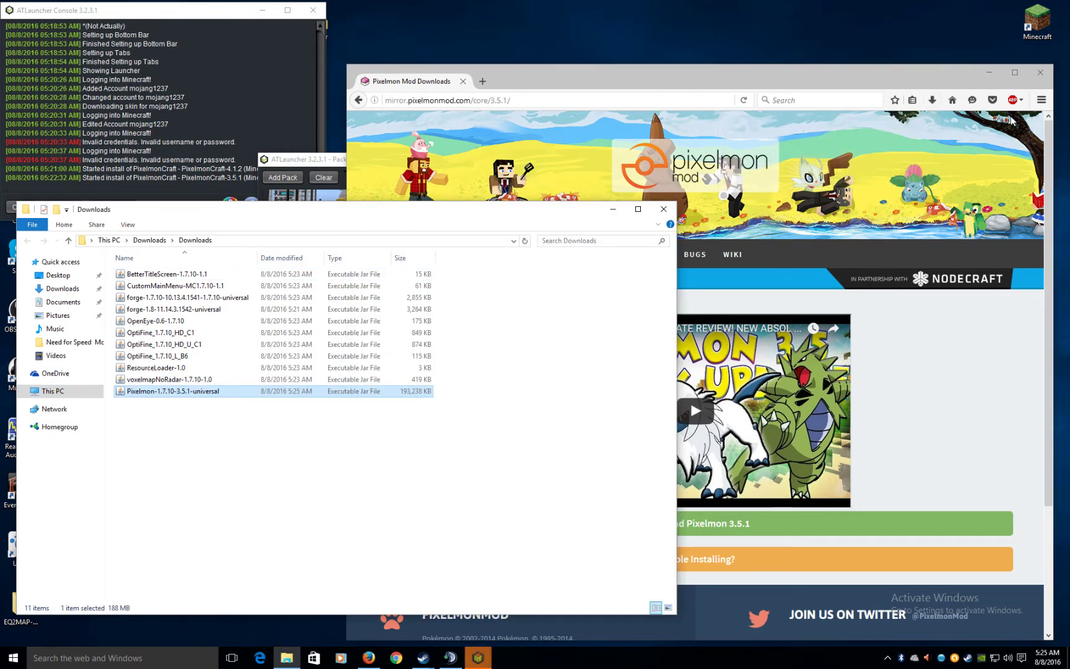
left_click(932, 100)
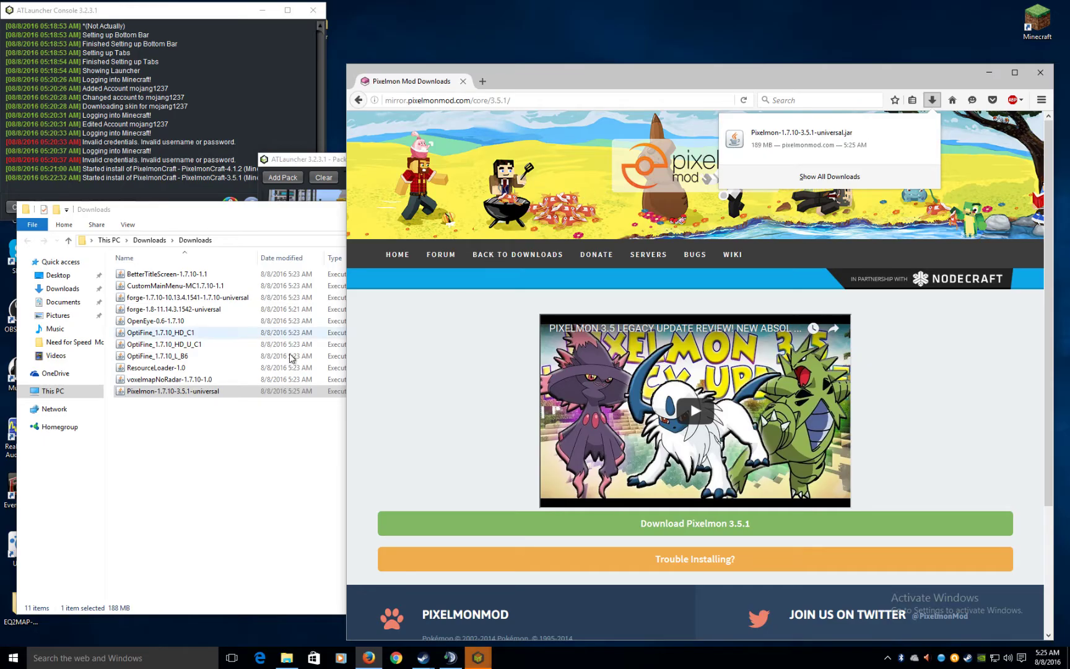
left_click(229, 450)
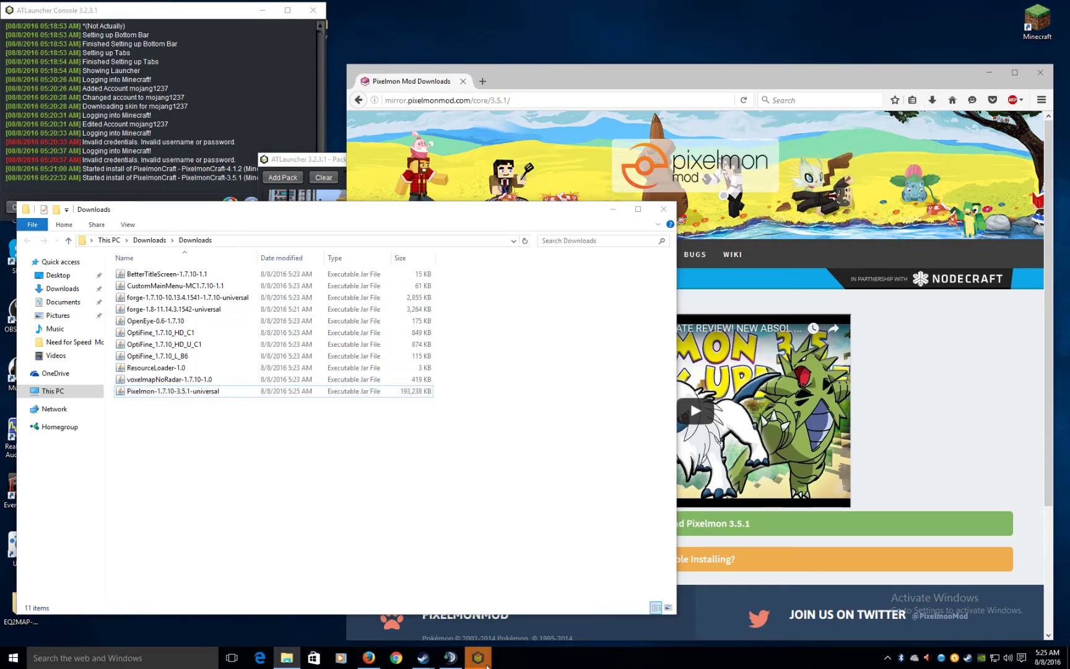
left_click(477, 658)
left_click(532, 592)
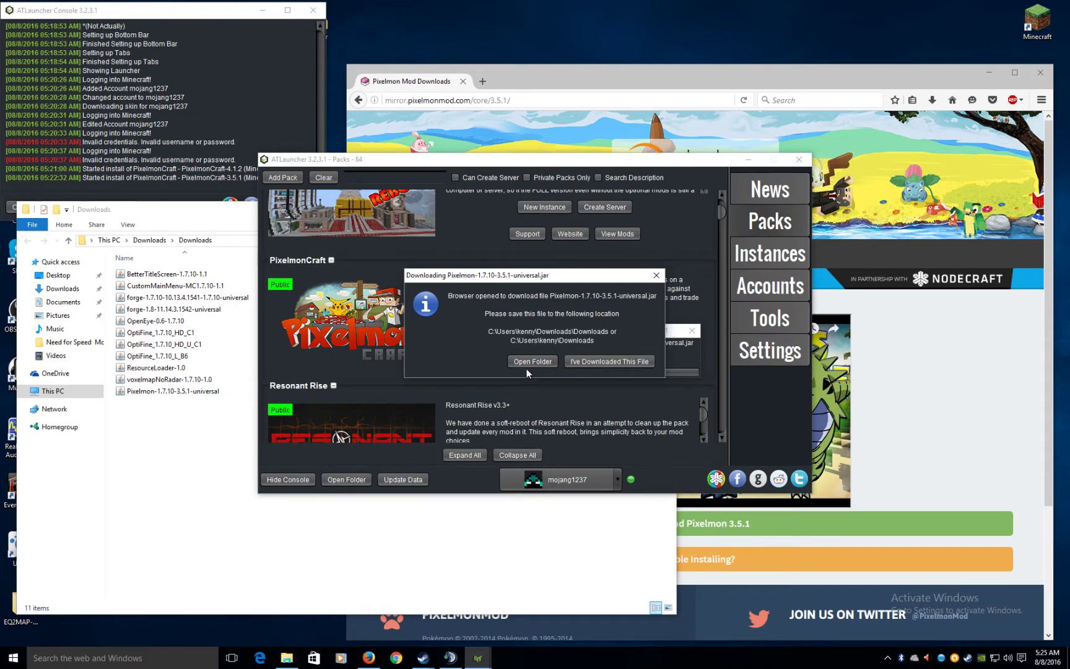
- Close Explorer and Firefox, confirm the Pixelmon file is downloaded, and dismiss the install-complete message
left_click(538, 570)
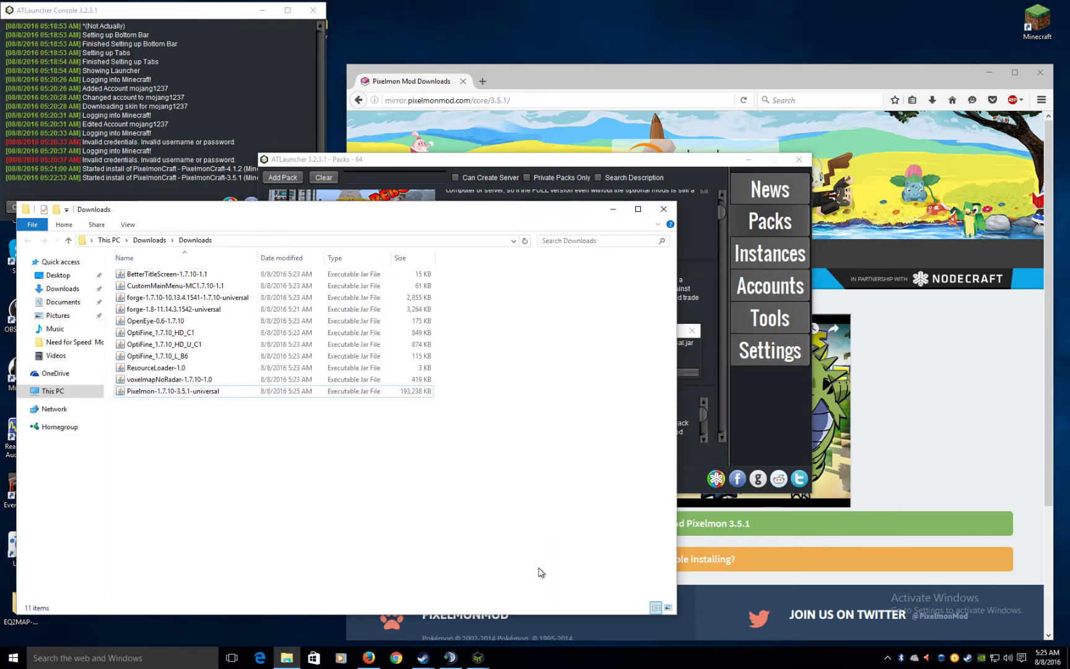
left_click(663, 208)
left_click(1040, 71)
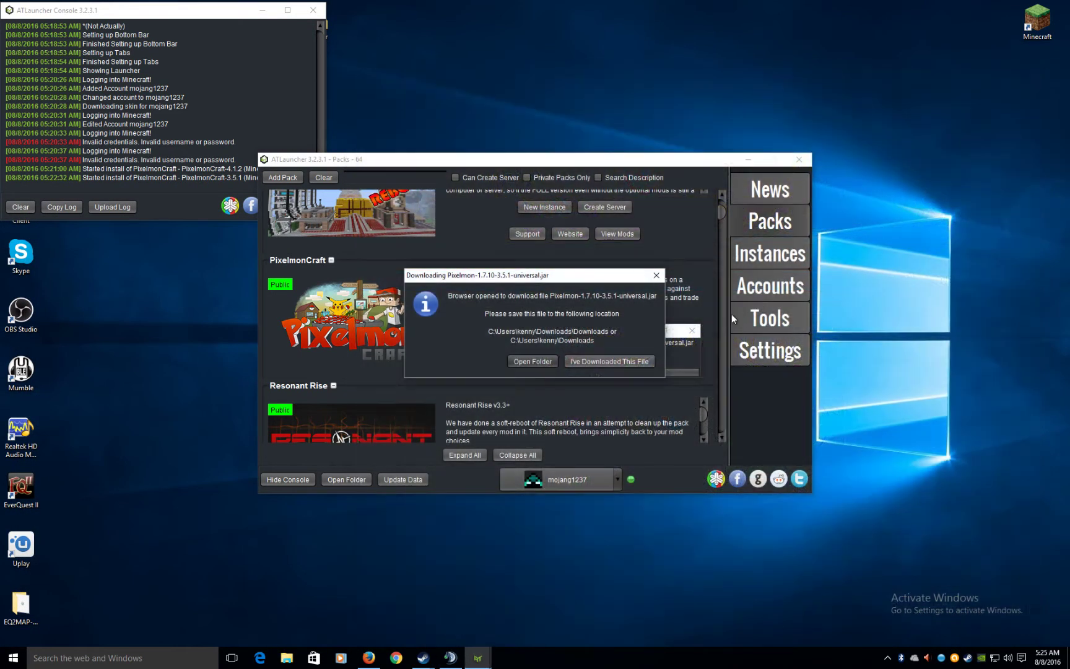
left_click(629, 360)
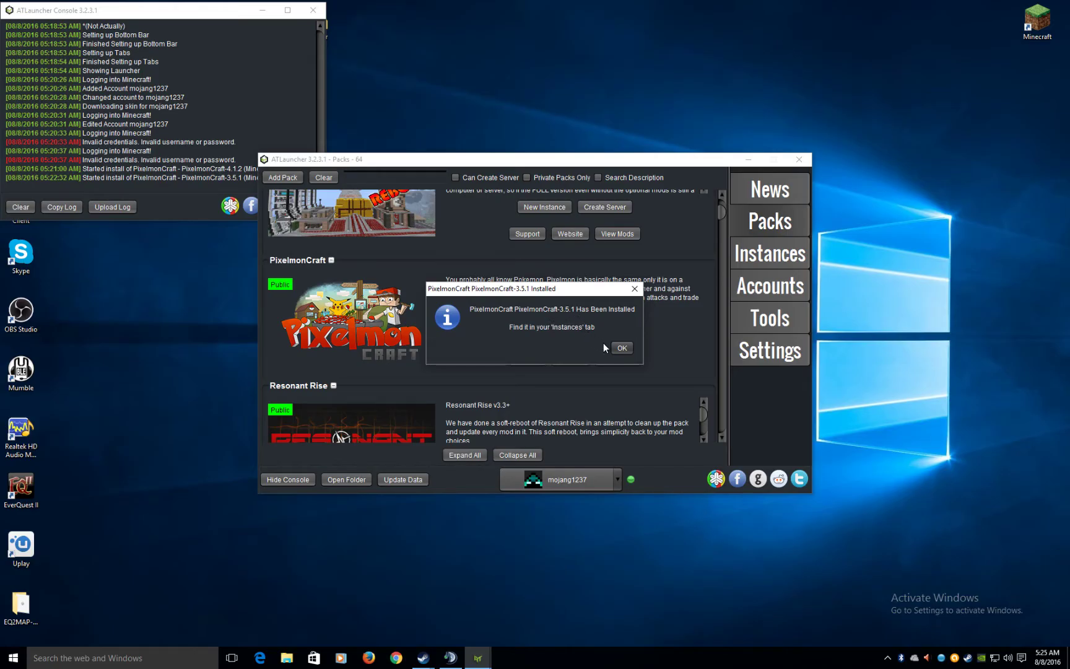
left_click(622, 347)
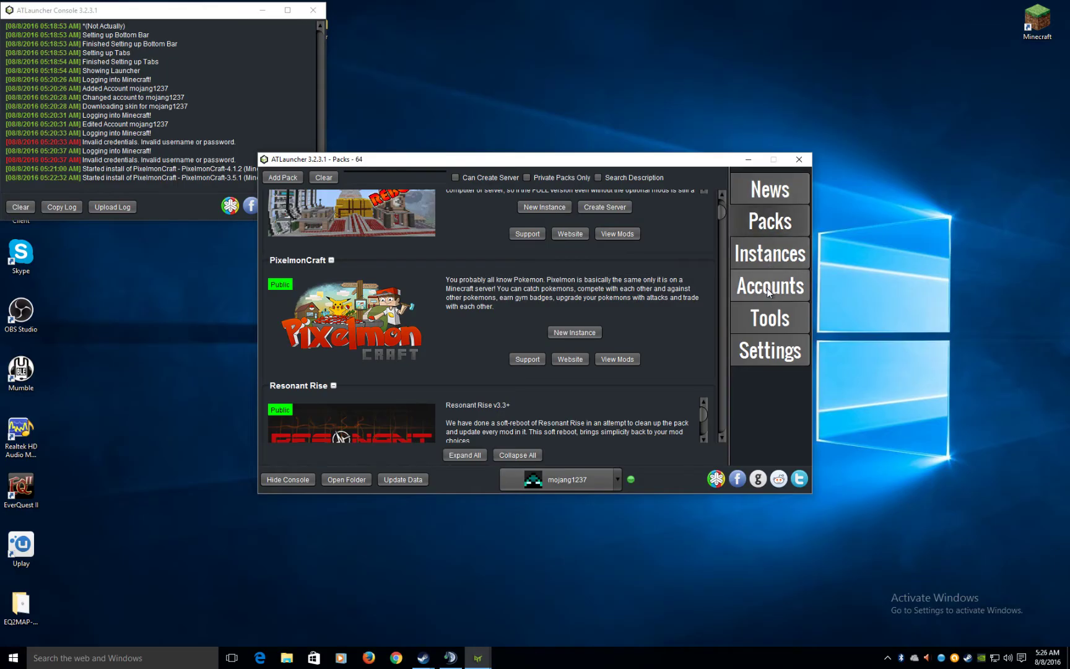
- Play the PixelmonCraft 3.5.1 instance from ATLauncher's Instances list
left_click(779, 256)
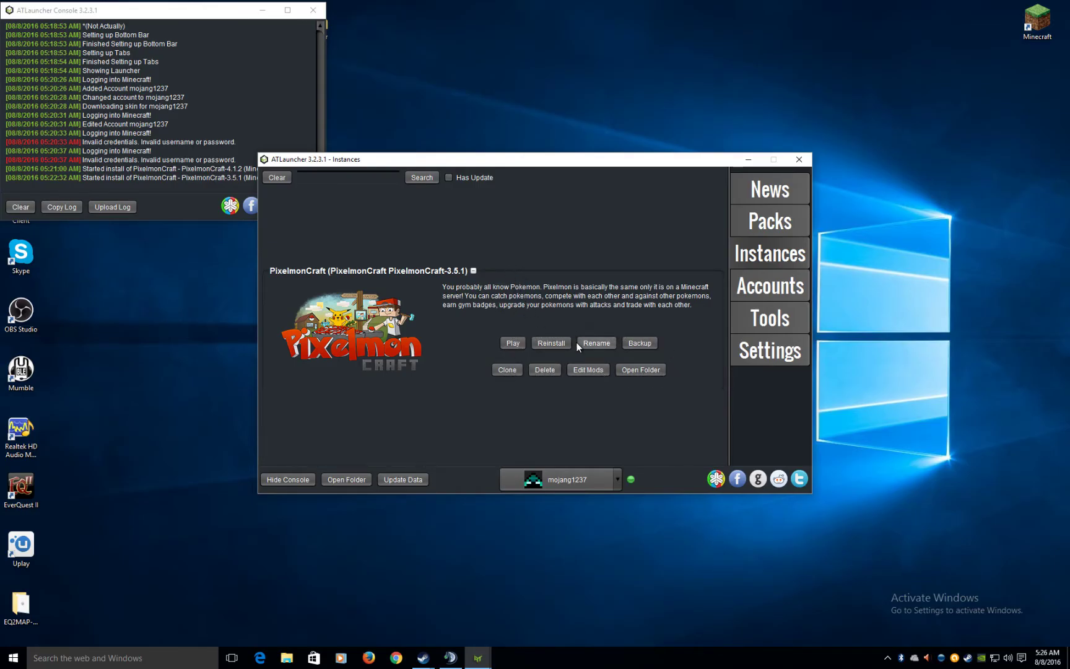
left_click(516, 349)
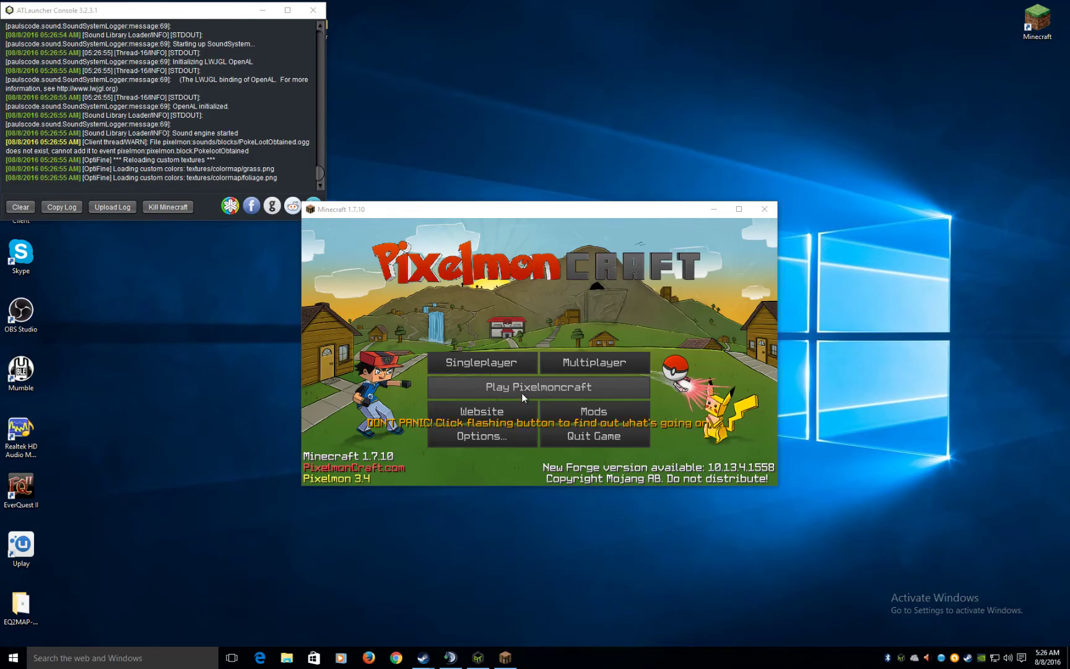
- Switch Minecraft to fullscreen with F11
left_click(681, 296)
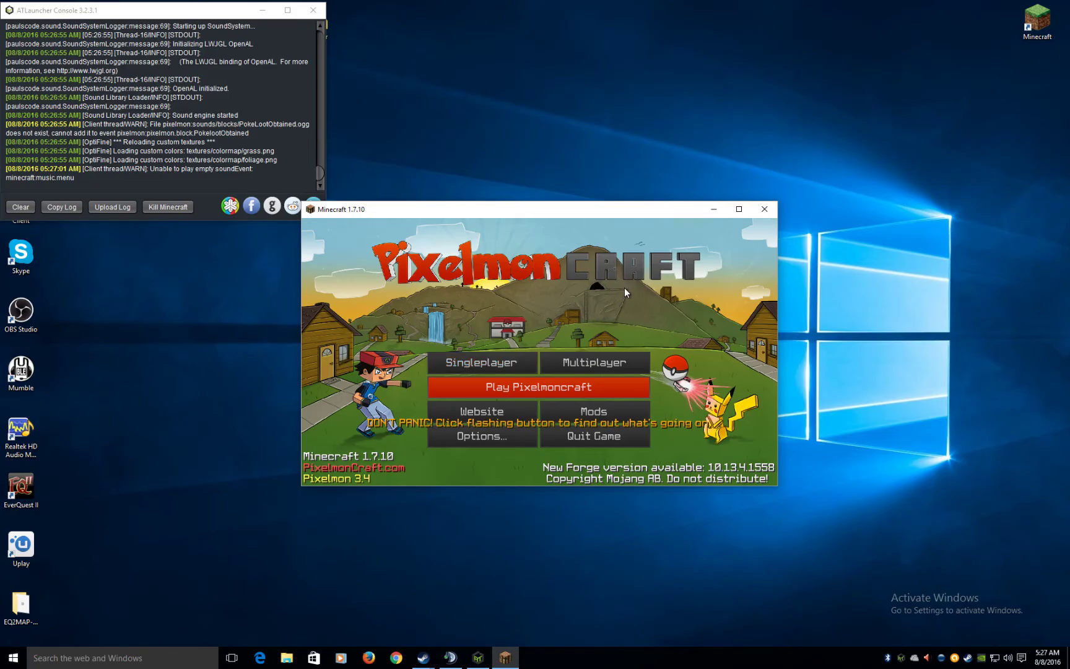
key("F11")
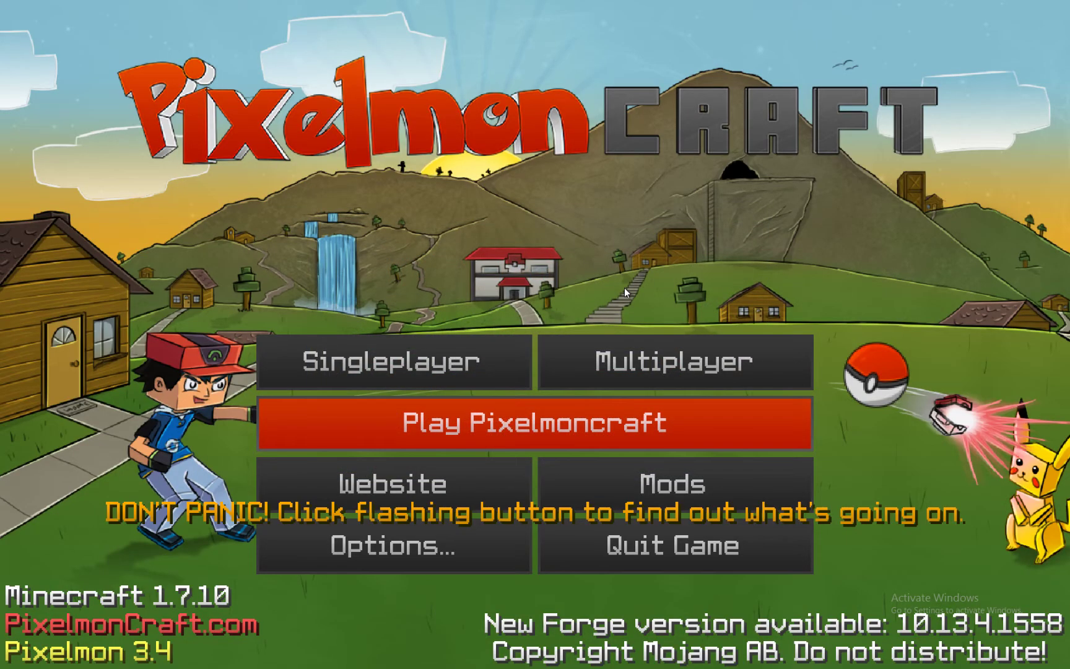
left_click(384, 366)
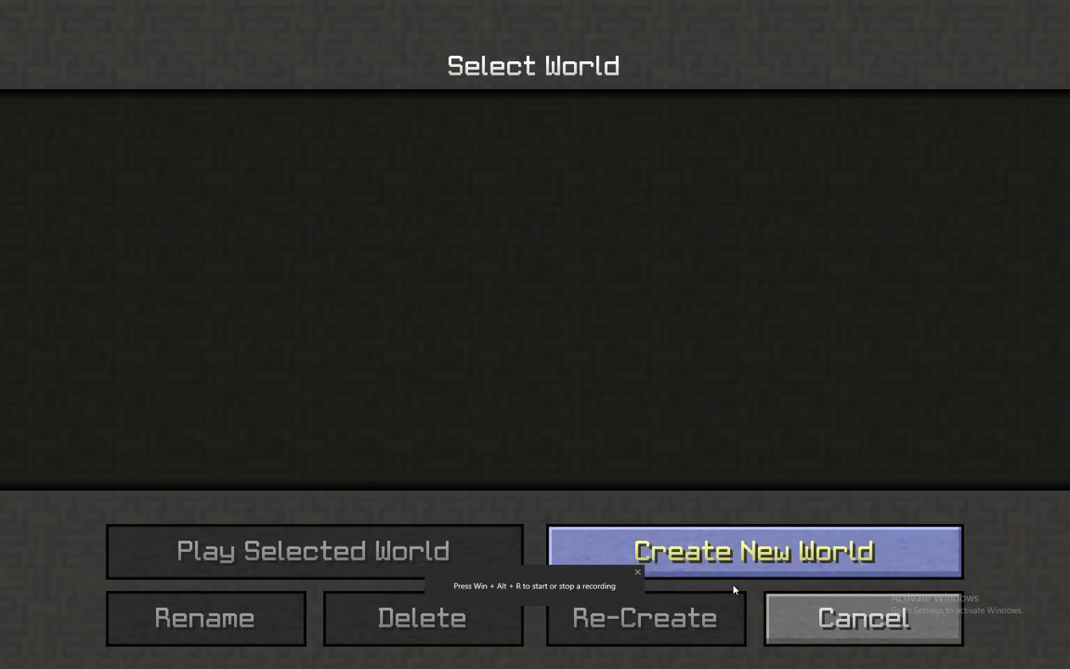
left_click(863, 603)
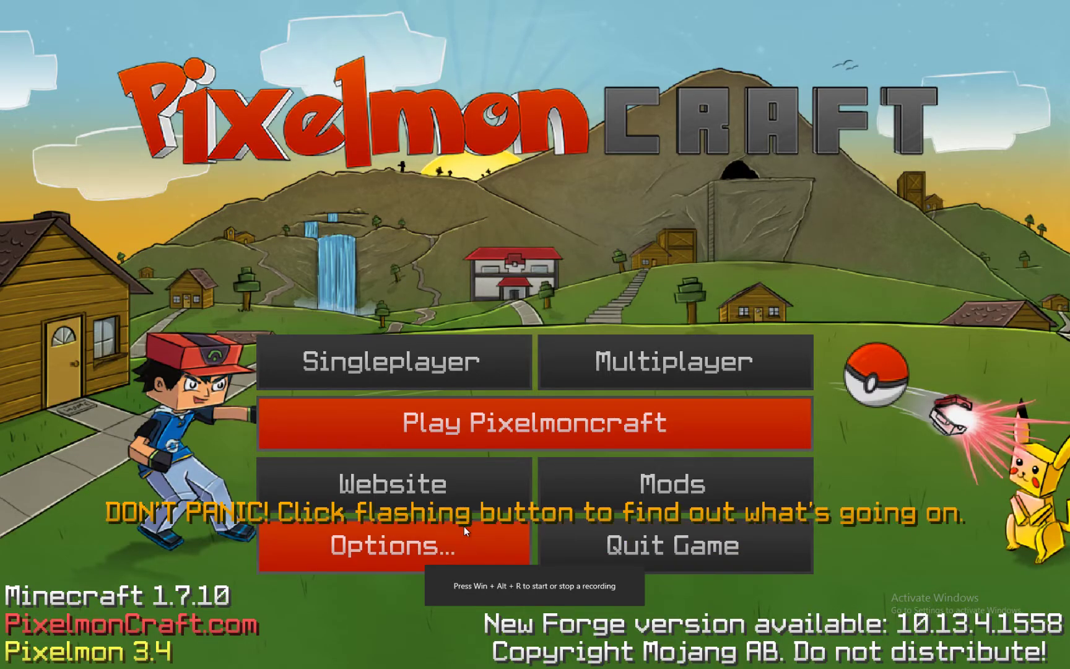
- Turn Music OFF and set Master Volume to 45% in Music & Sound options
left_click(434, 537)
left_click(320, 329)
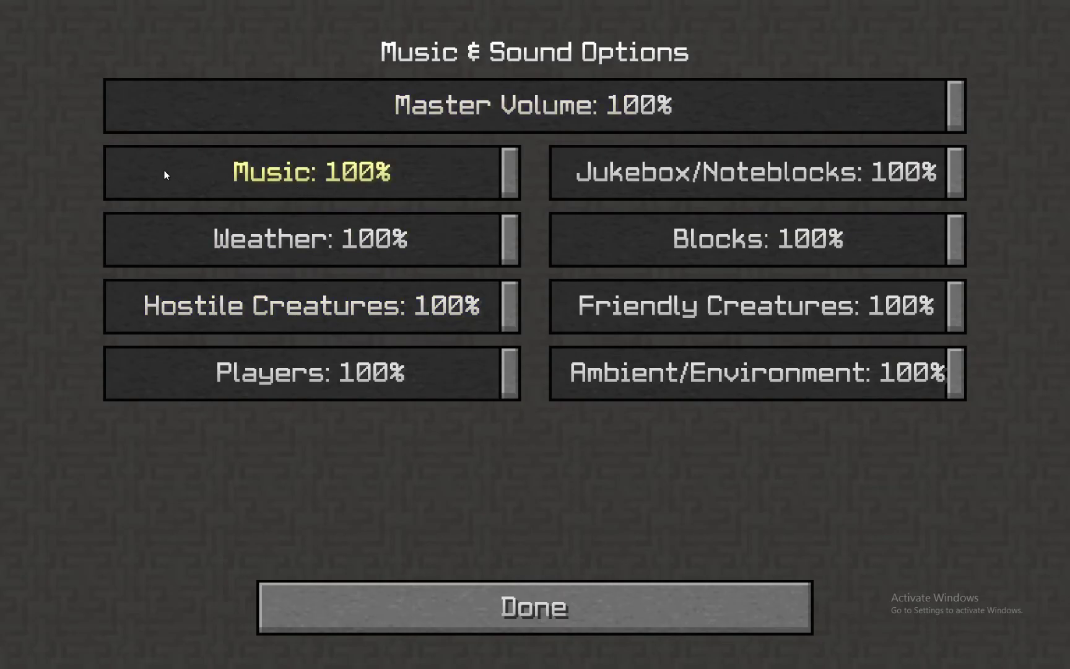
left_click_drag(164, 169, 109, 172)
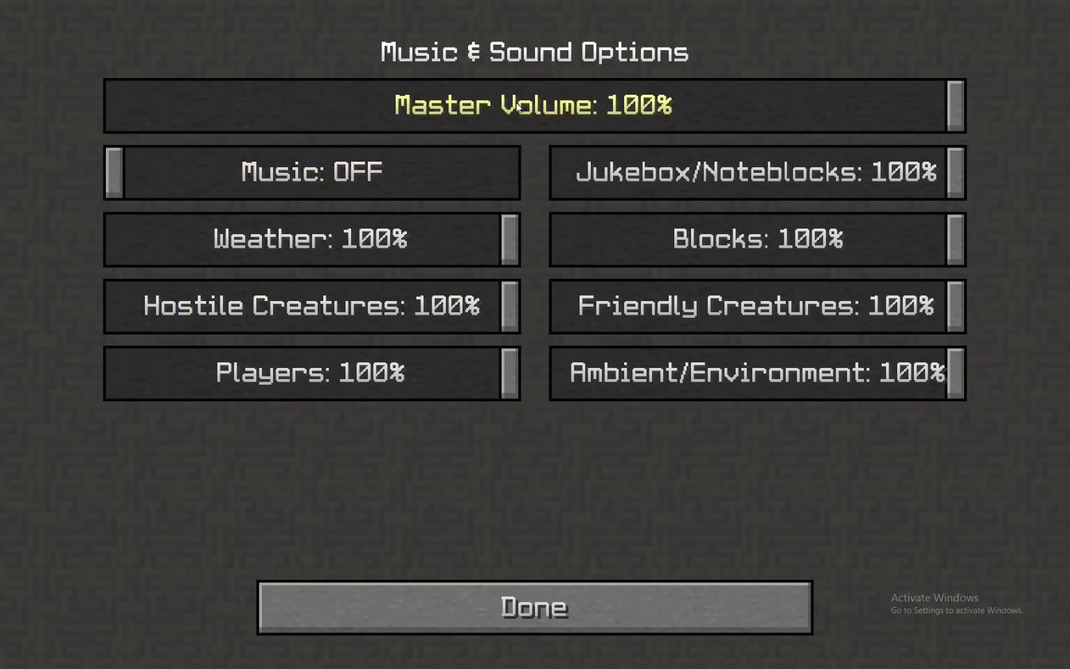
left_click(492, 104)
left_click(652, 619)
- Create a survival world named New World with Allow Cheats and Bonus Chest ON
left_click(581, 615)
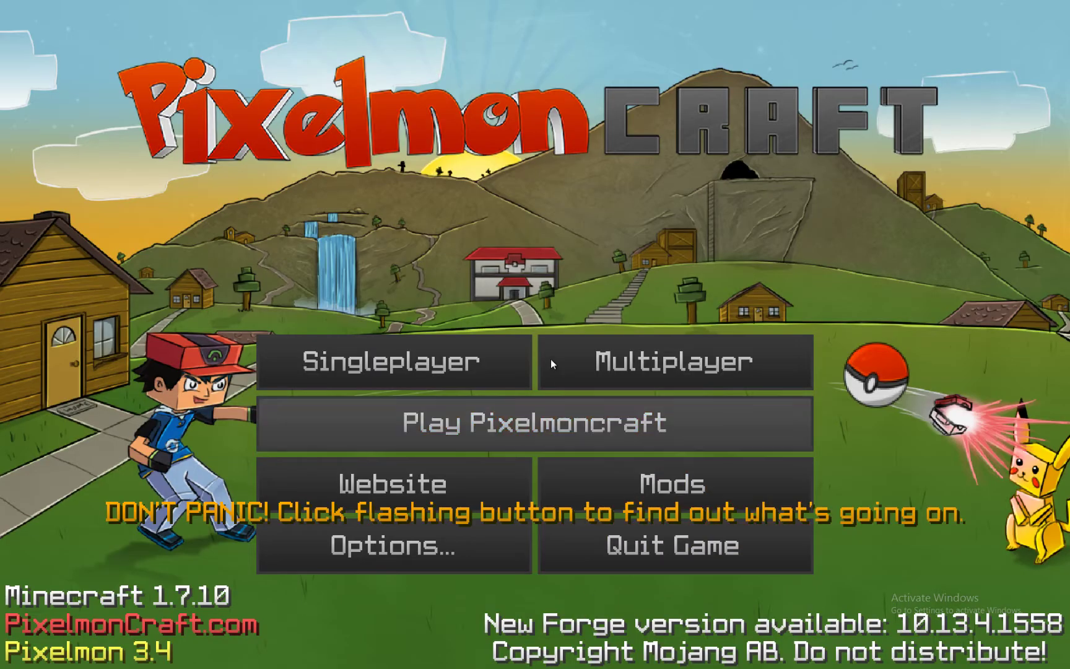
left_click(440, 369)
left_click(685, 523)
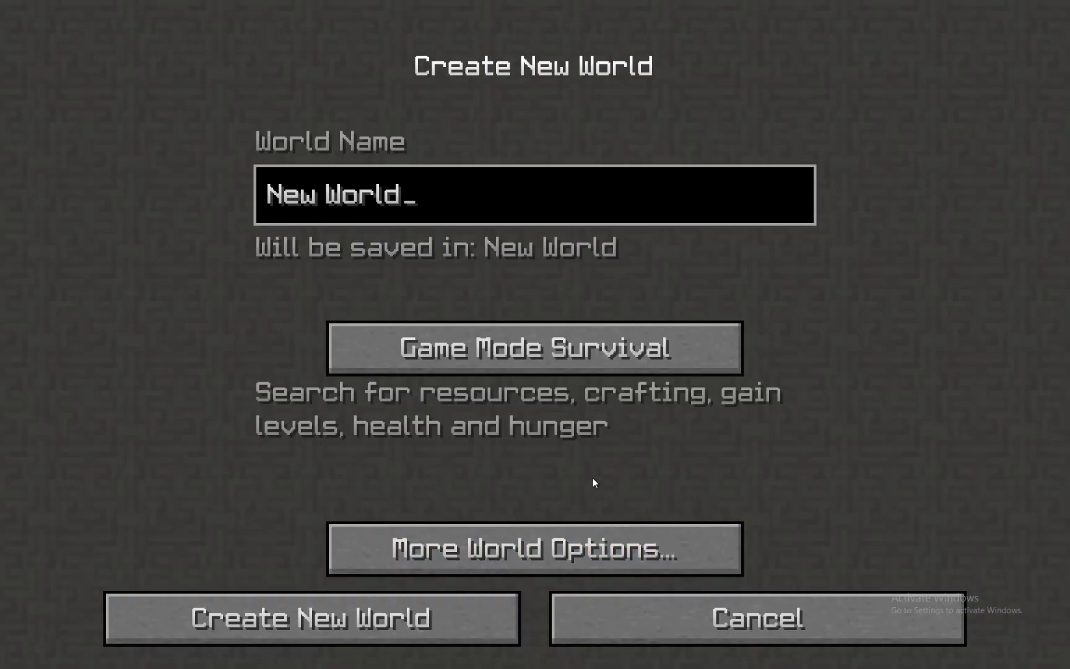
left_click(469, 548)
left_click(459, 448)
left_click(650, 449)
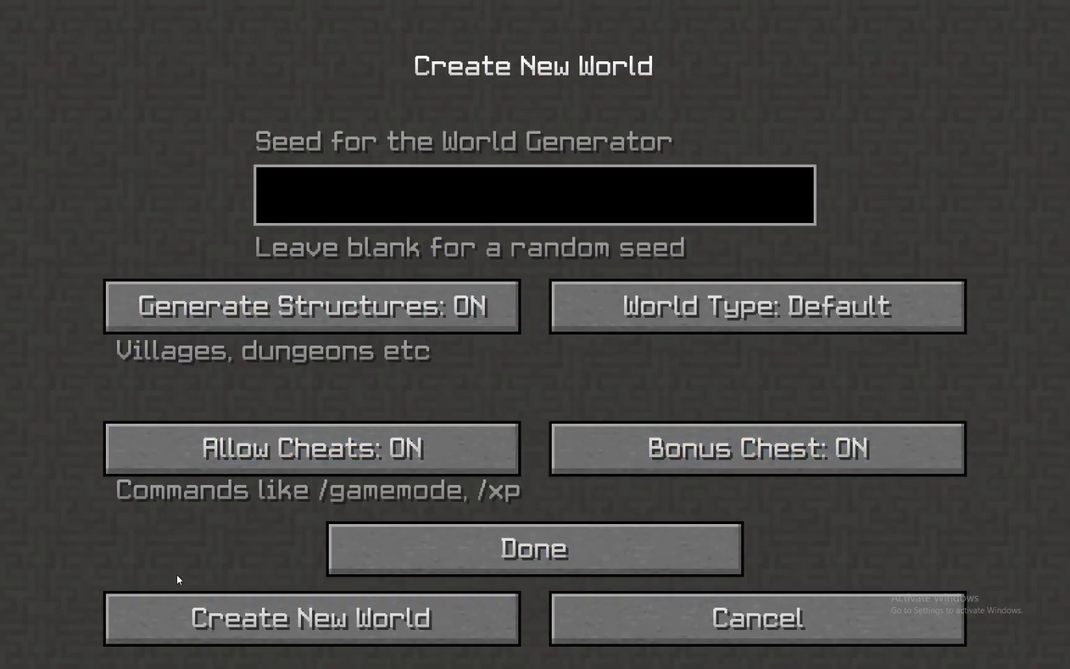
left_click(527, 547)
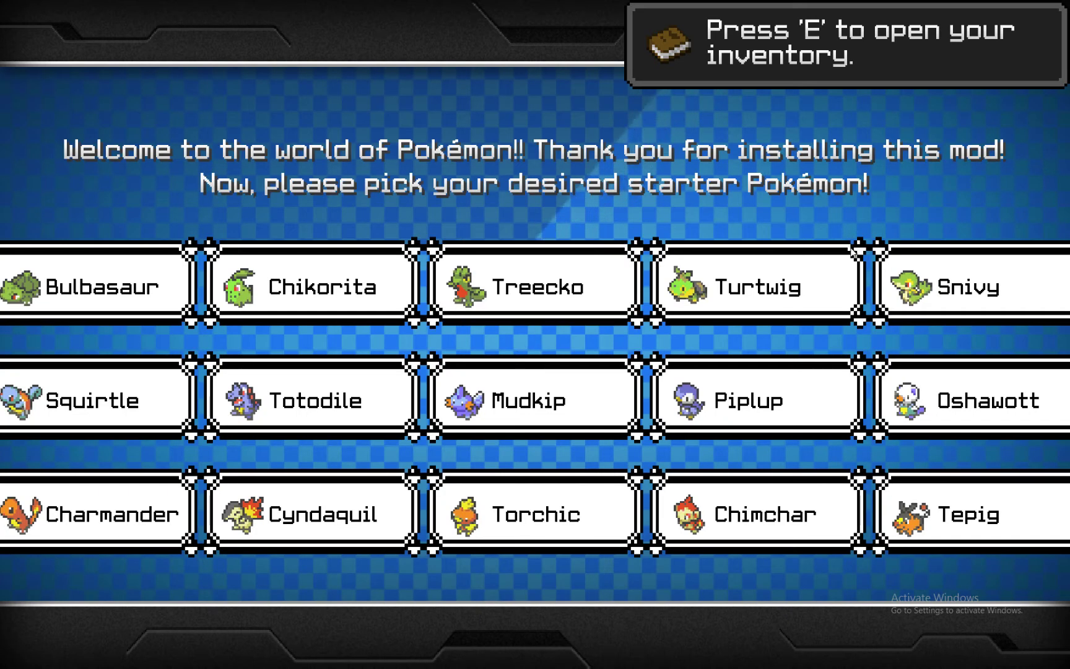
- Pick Charmander as the level 5 starter Pokémon
left_click(929, 265)
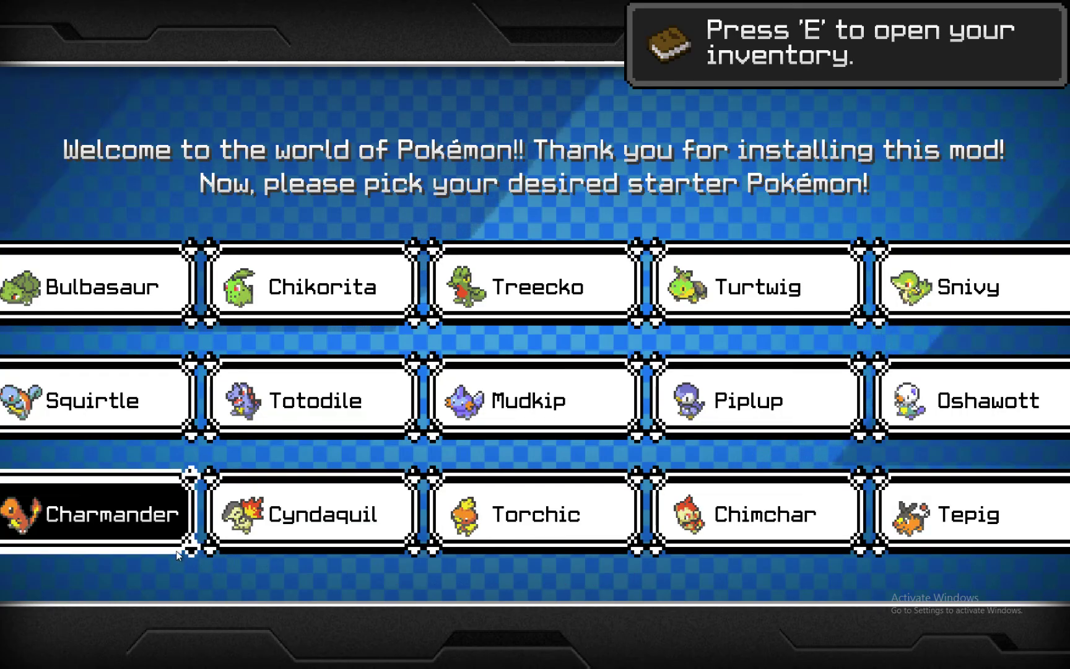
left_click(178, 553)
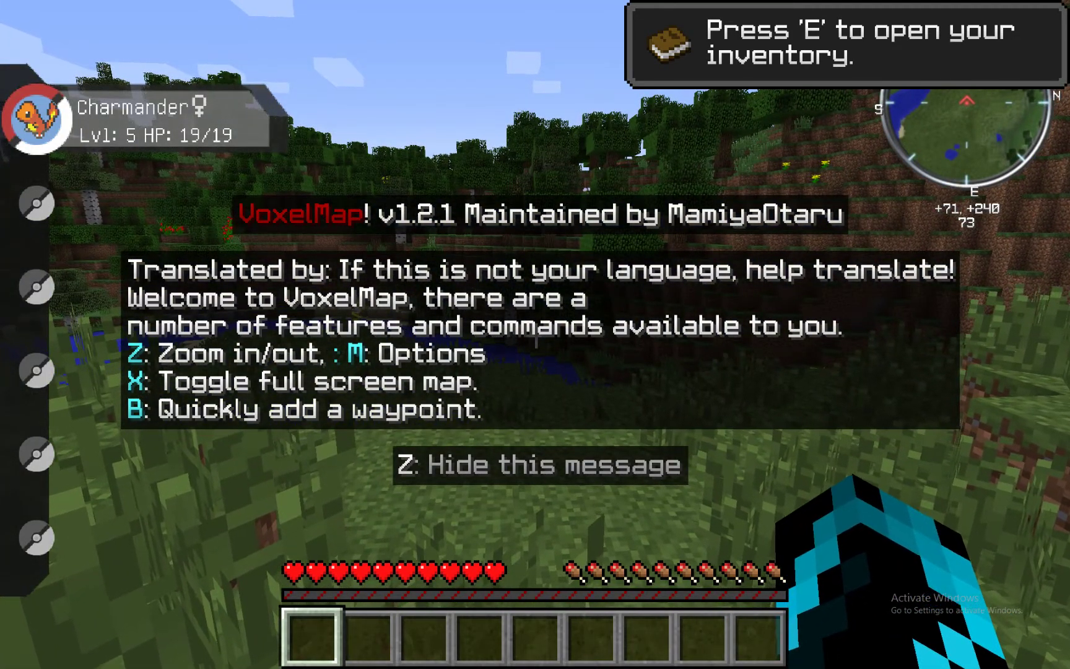
- Walk across the grassland and down the hillside to the torch-ringed bonus chest
key("w")
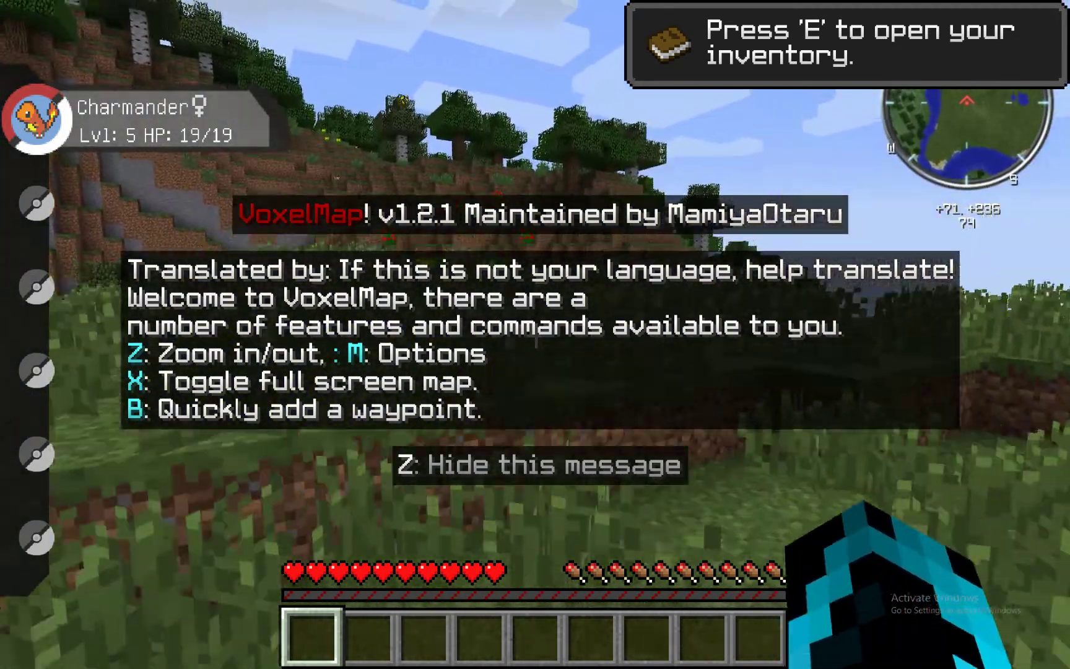
key("w")
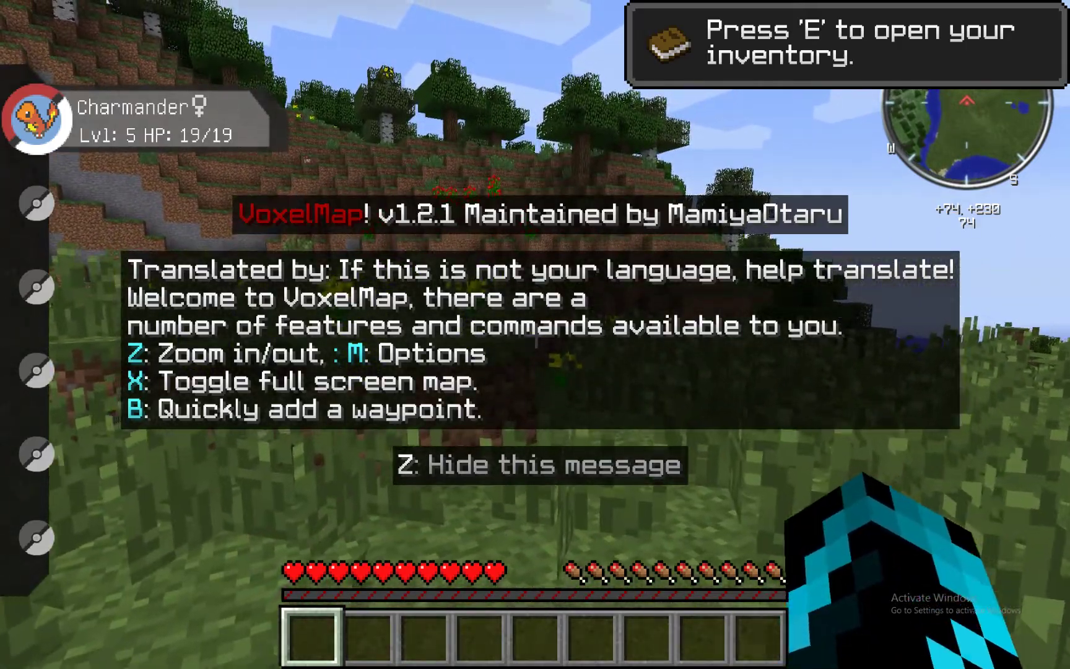
key("w")
key("z")
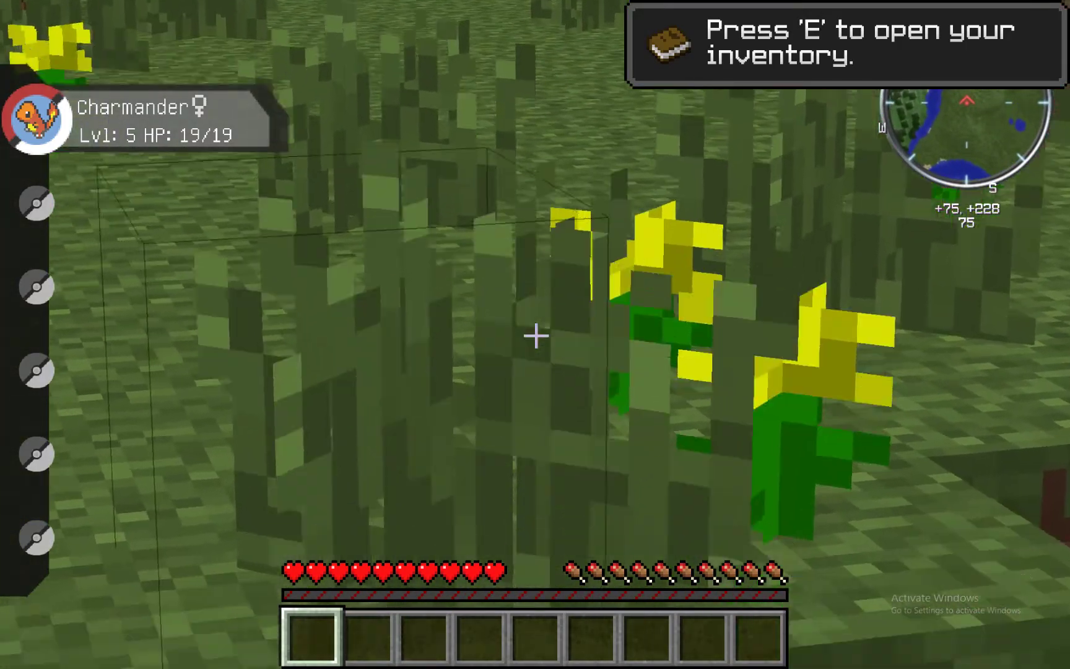
key("w")
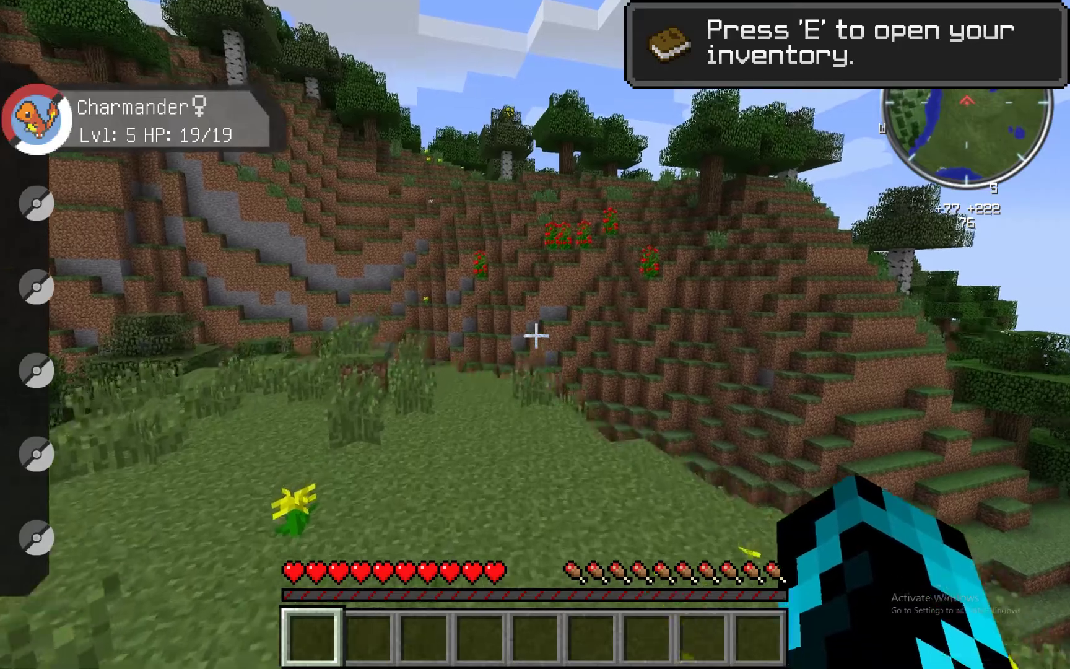
key("w")
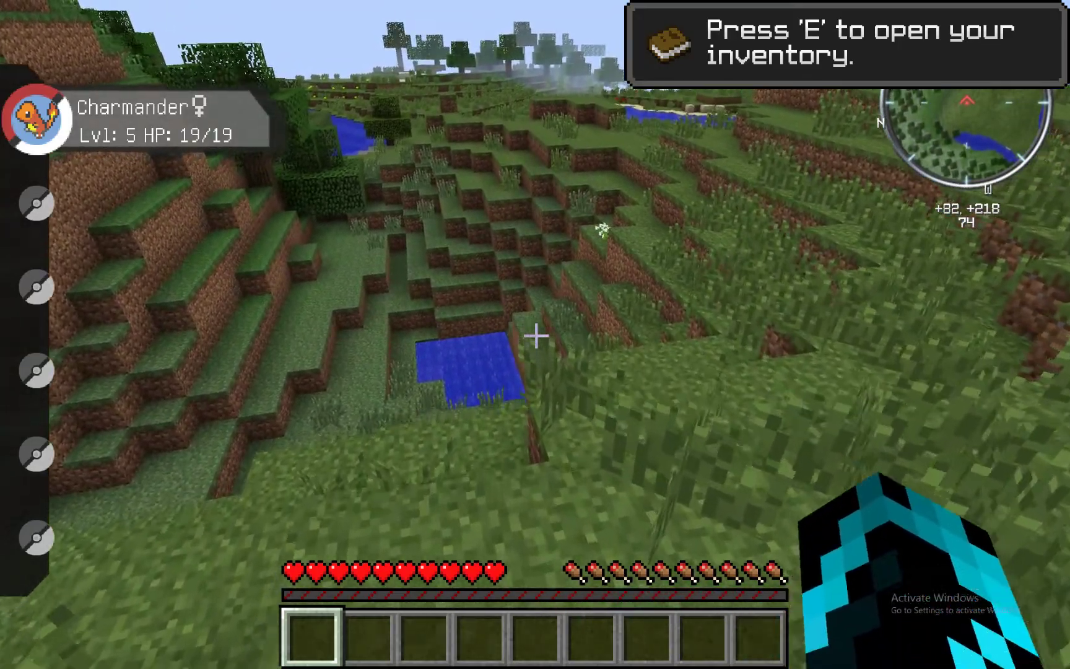
key("w")
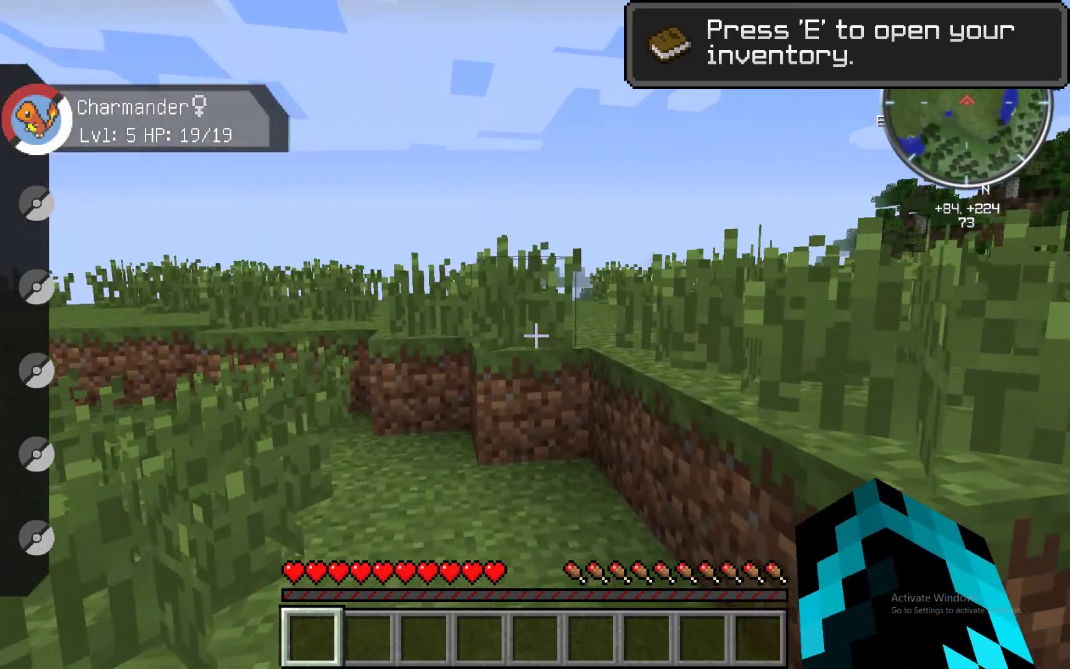
key("w")
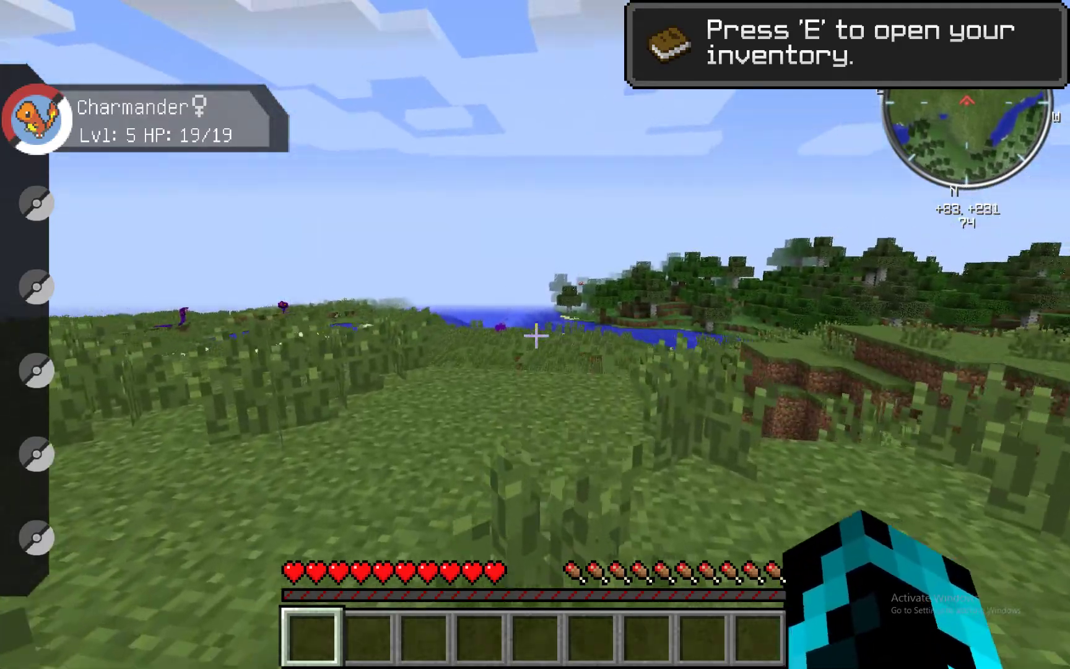
key("w")
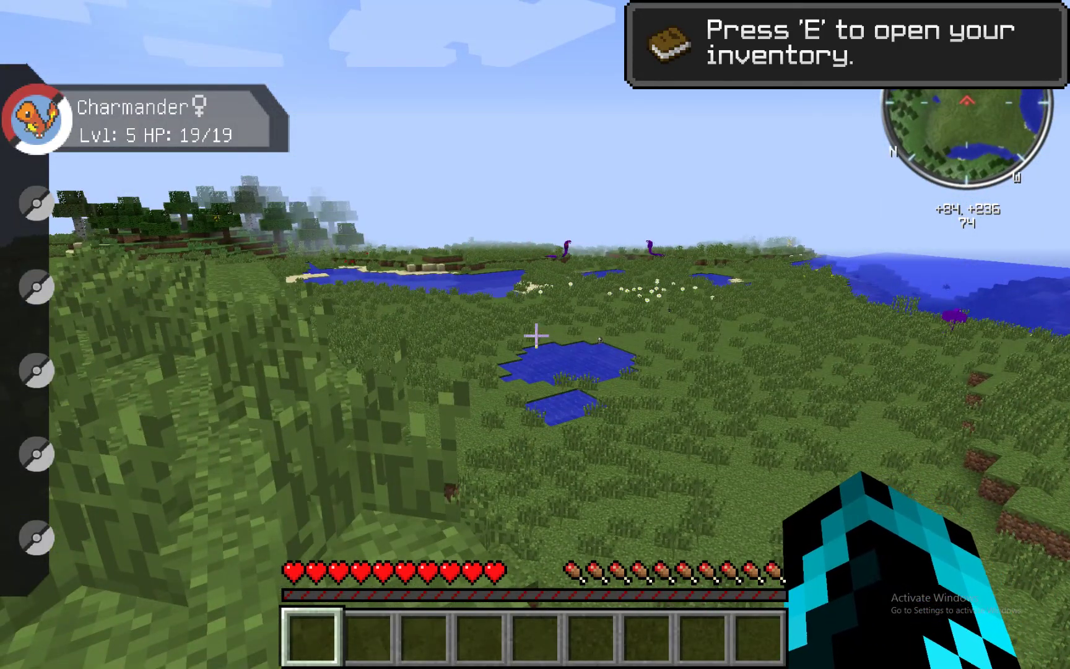
key("w")
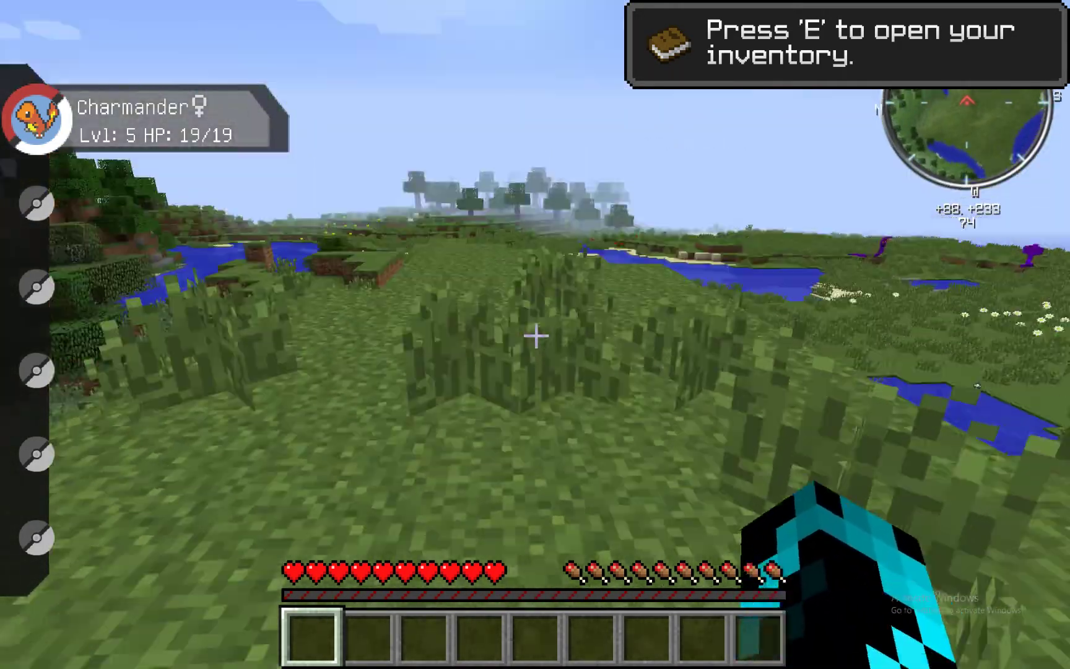
key("w")
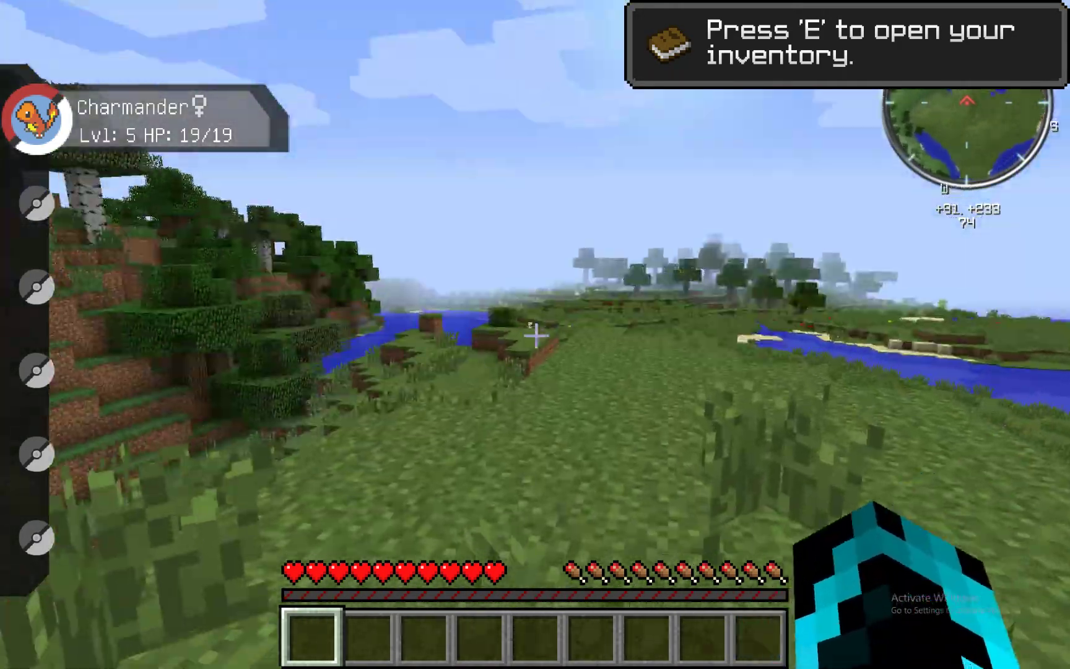
key("w")
key("r")
key("r")
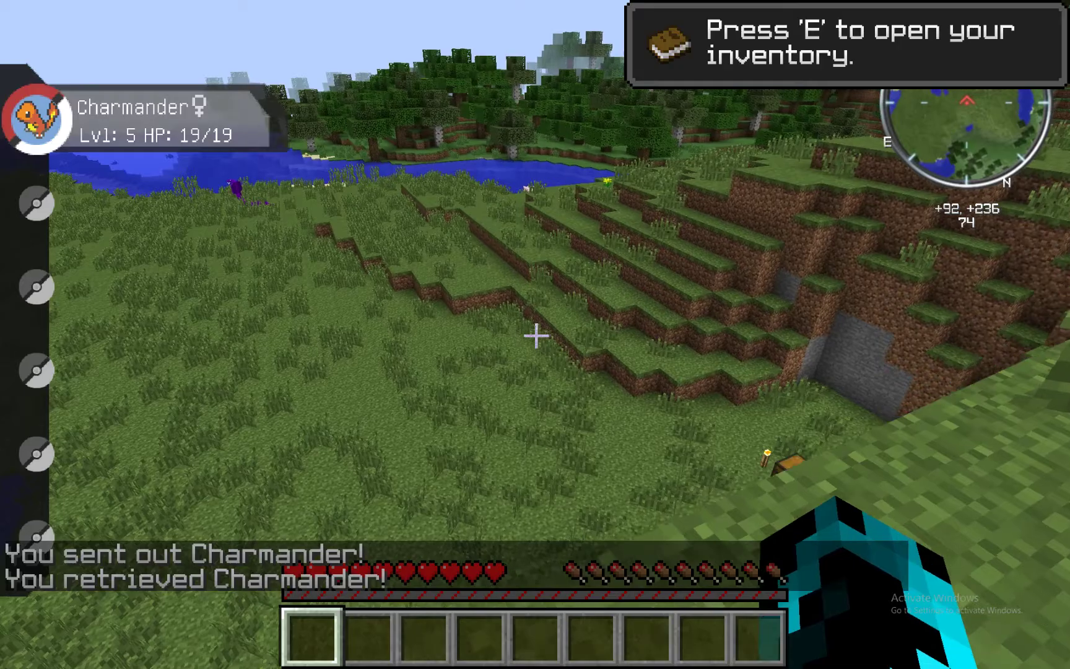
key("w")
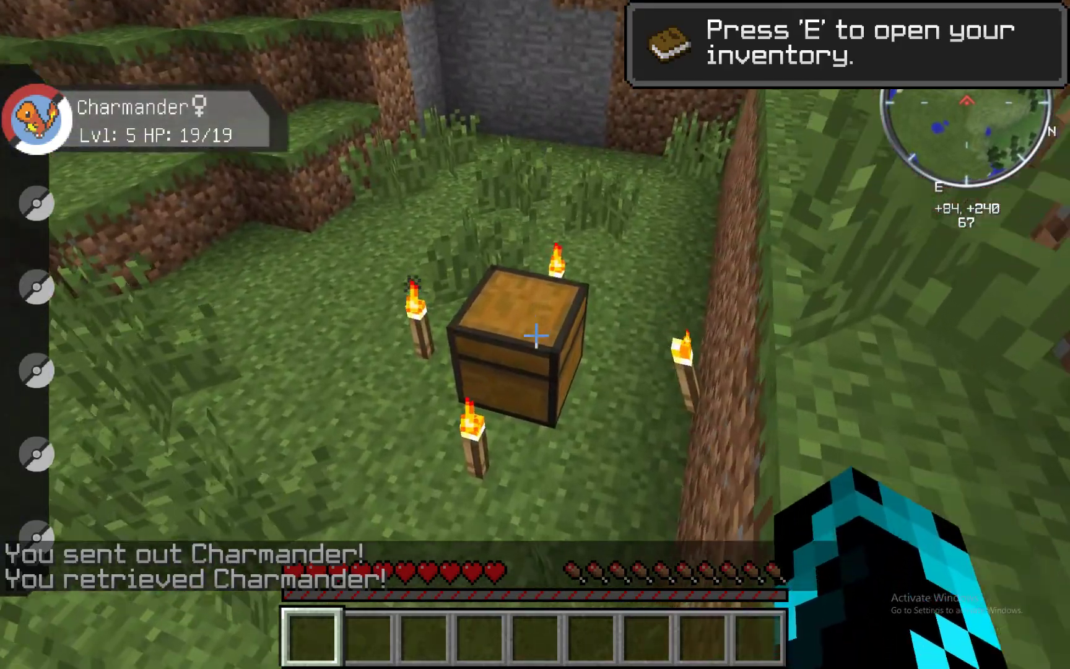
- Take the logs, planks, stick and apples from the chest, then open the game Options
right_click(536, 335)
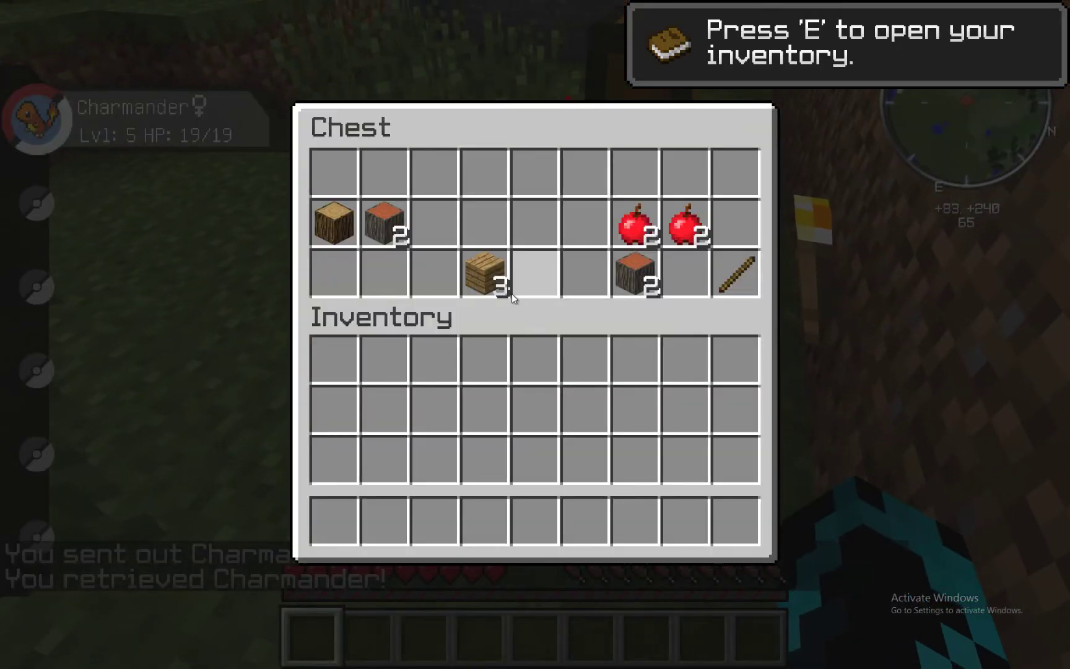
left_click(618, 283, "shift")
left_click(650, 232, "shift")
left_click(684, 223, "shift")
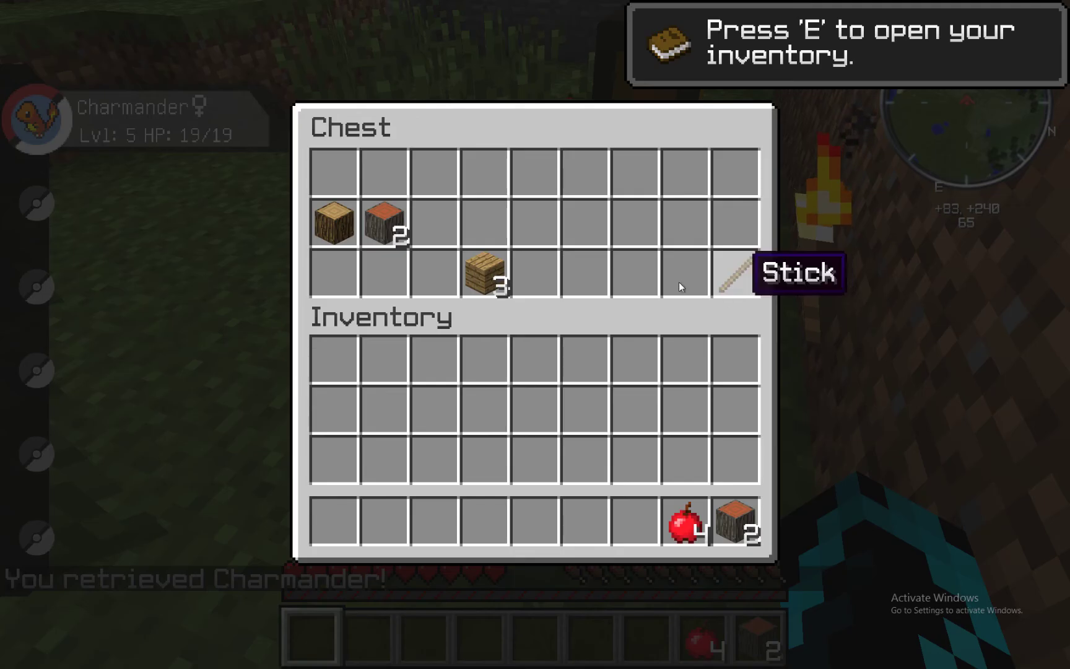
left_click(727, 274, "shift")
left_click(486, 272, "shift")
left_click(387, 224, "shift")
left_click(335, 225, "shift")
key("Escape")
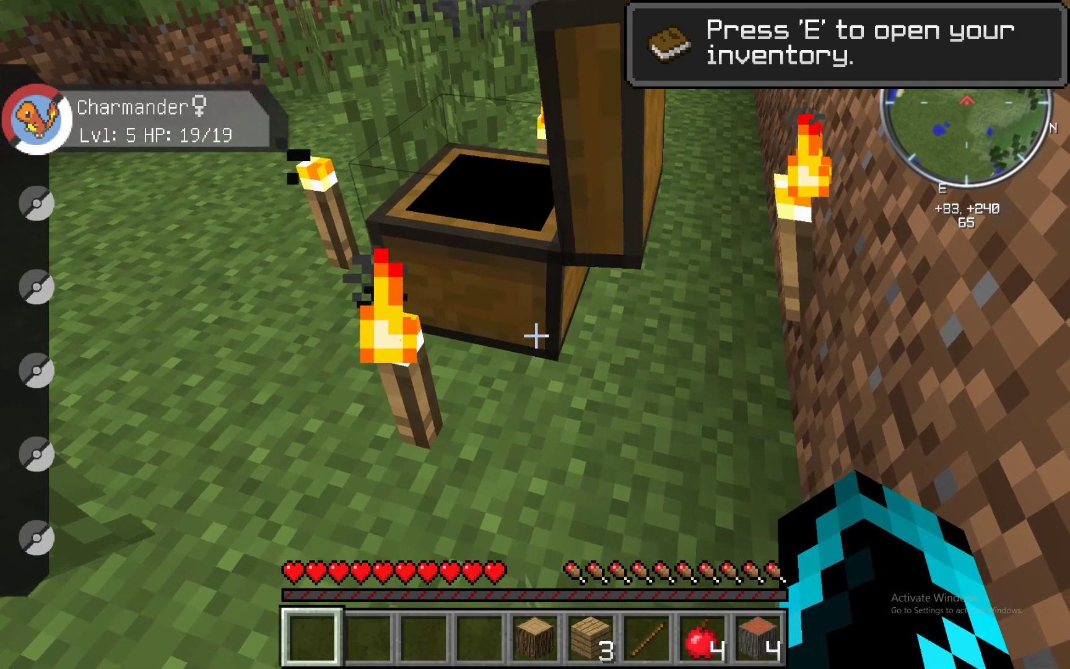
key("Escape")
left_click(487, 410)
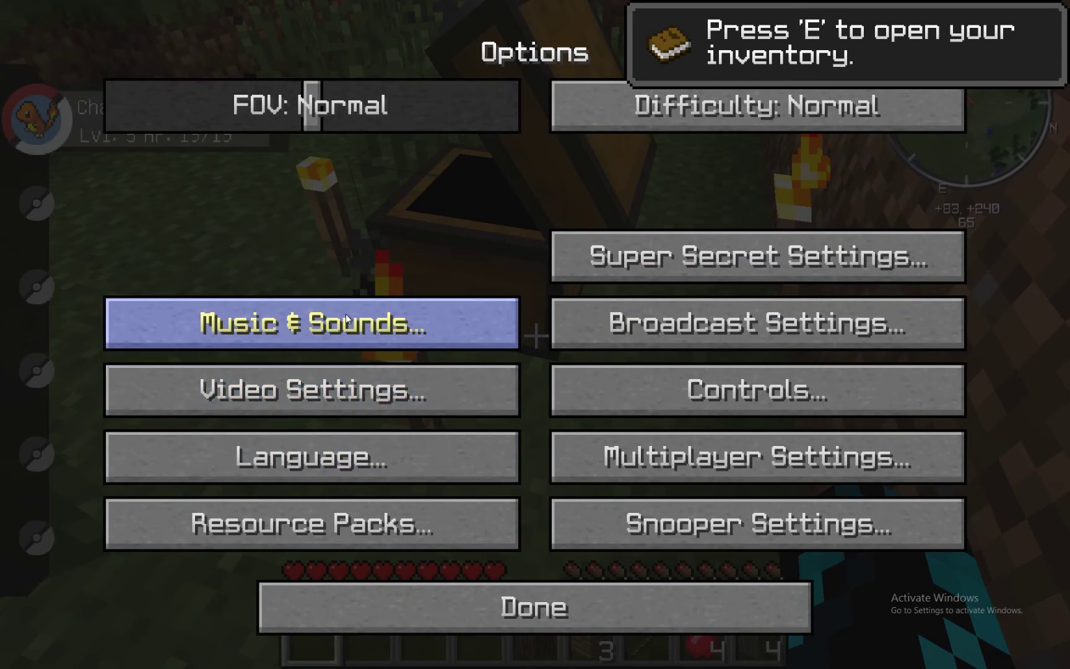
- Turn Smooth FPS on in the Performance video settings
left_click(359, 402)
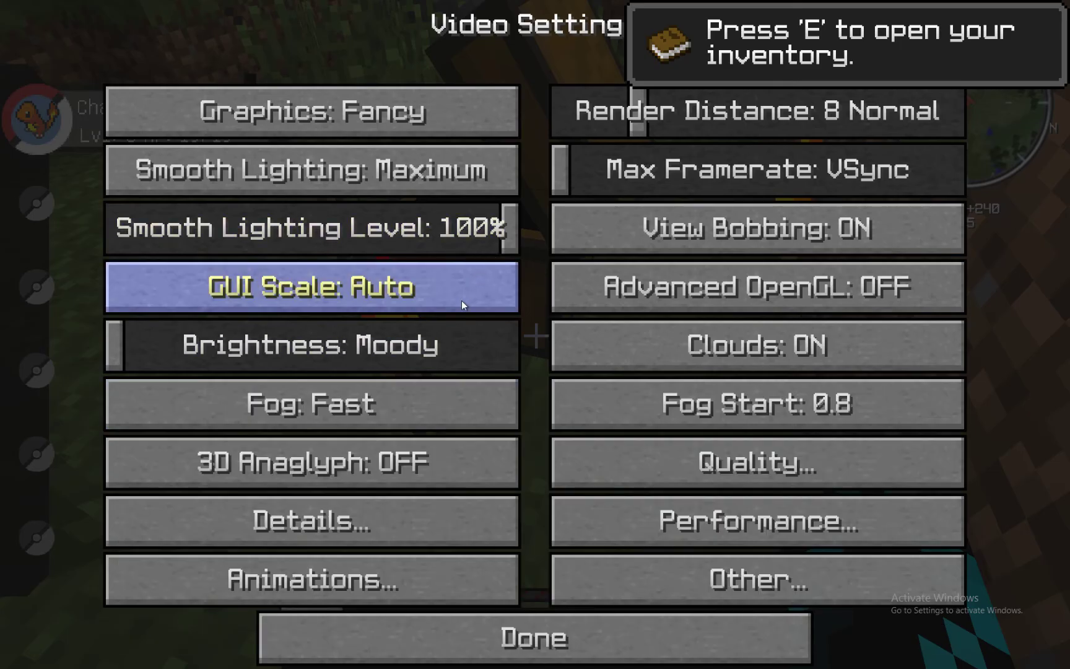
left_click(701, 522)
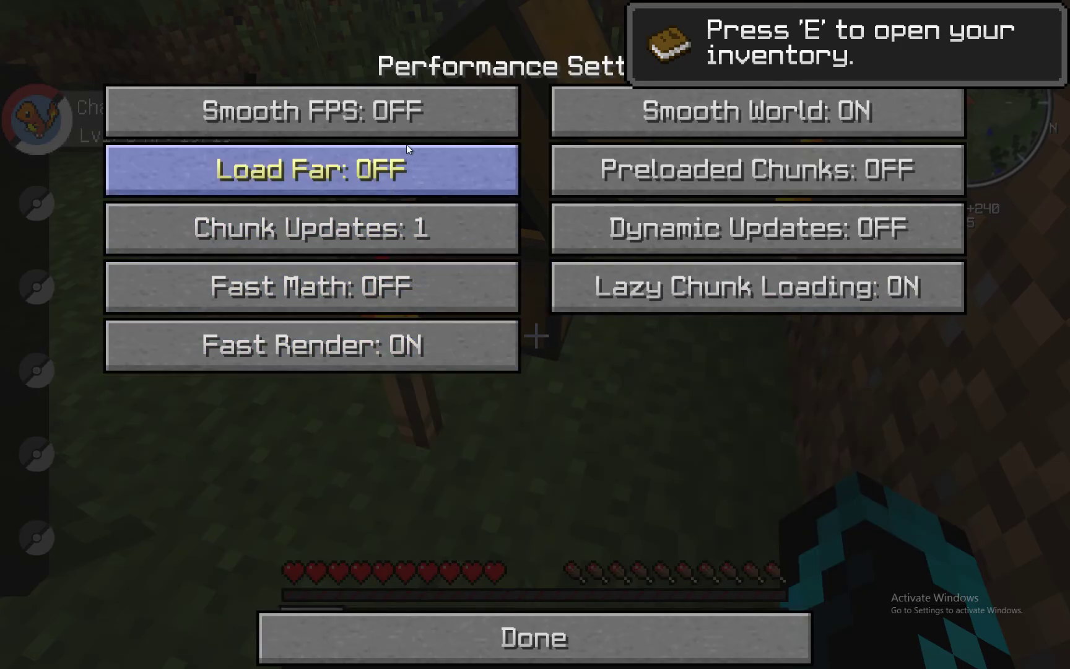
left_click(409, 121)
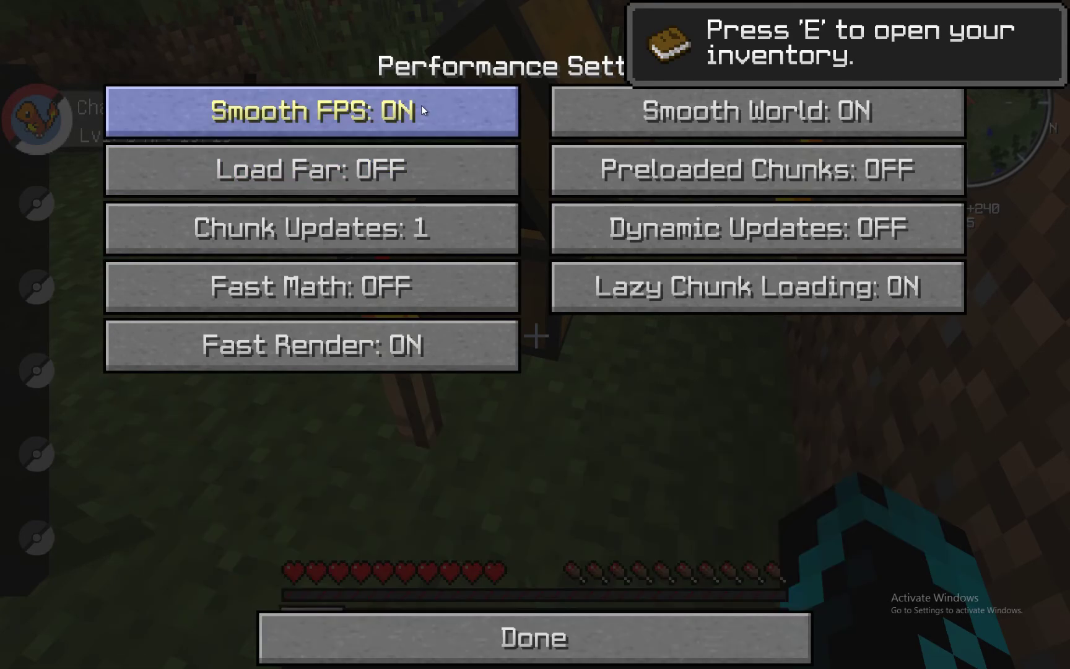
mouse_move(421, 105)
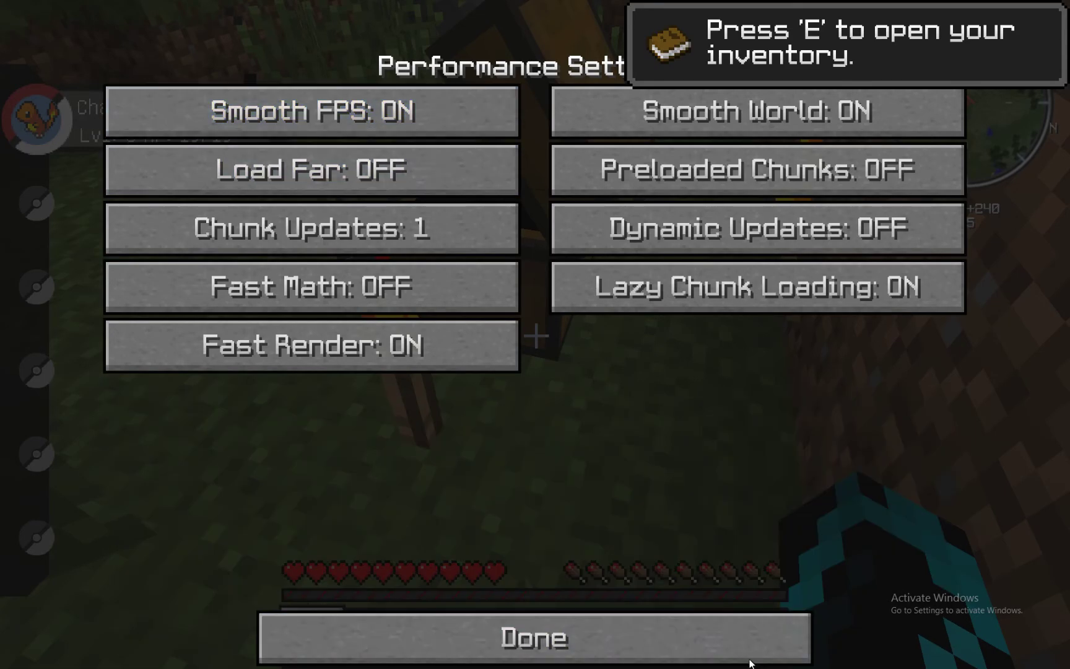
left_click(747, 656)
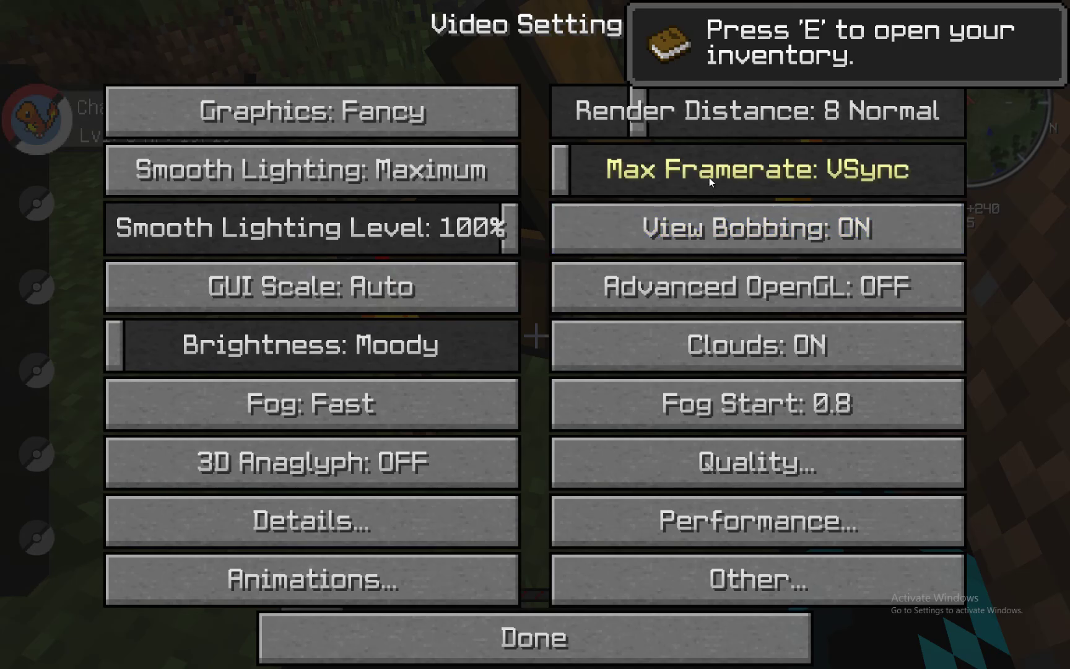
- Set Max Framerate to Unlimited, Render Distance to 9, and Fog to OFF
left_click_drag(575, 168, 1042, 174)
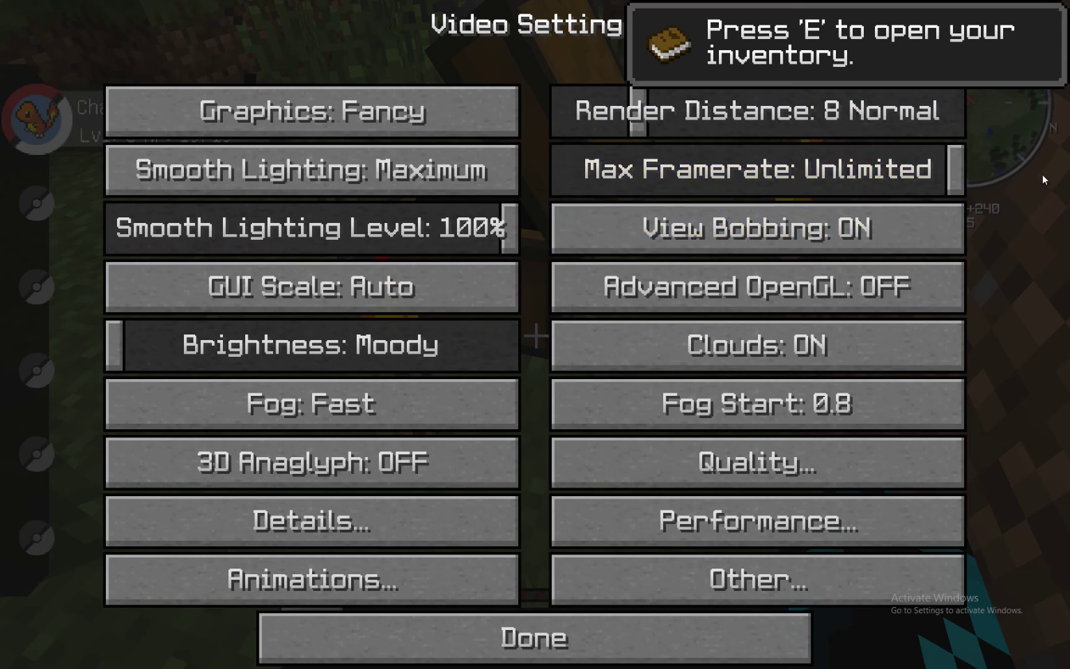
left_click_drag(646, 113, 652, 114)
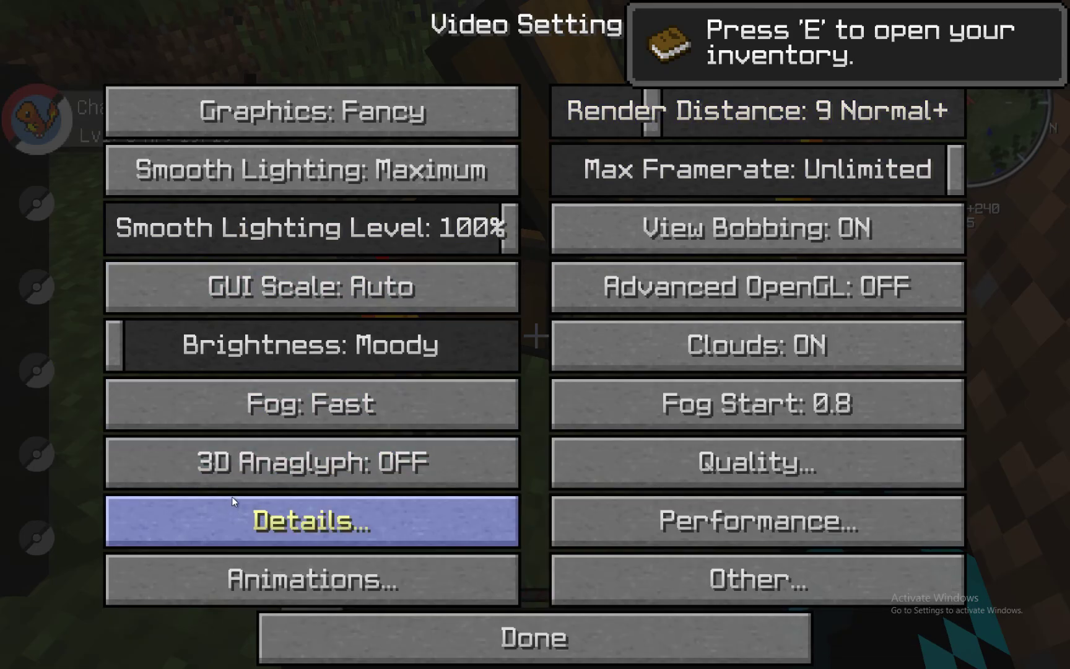
left_click(277, 422)
left_click(276, 422)
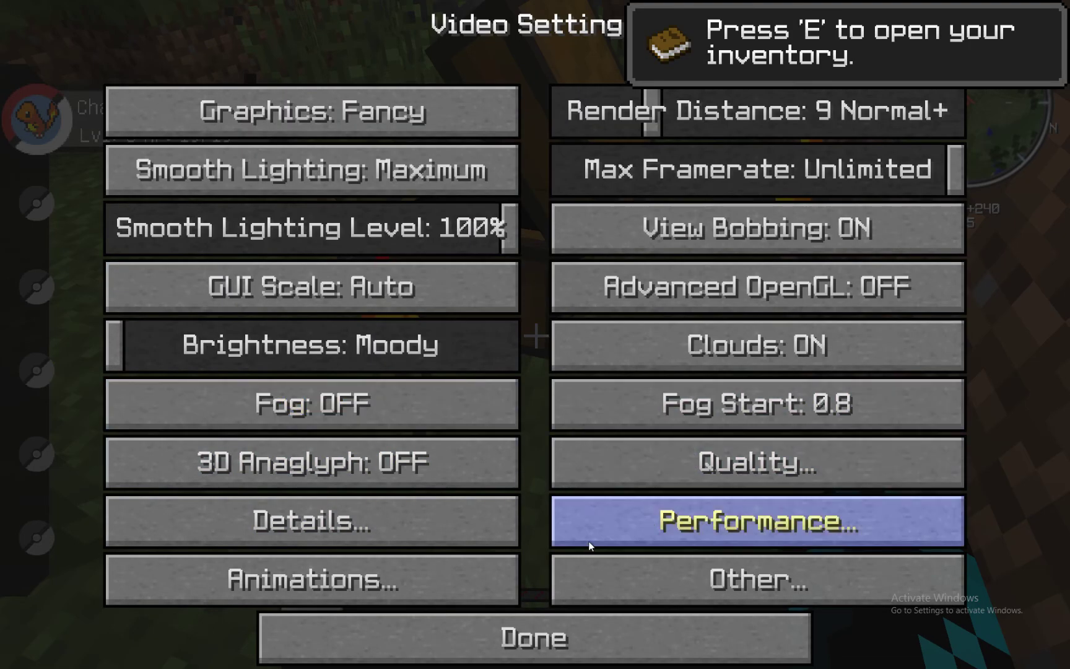
- Check the Details and Other settings, then turn Clear Water ON in Quality settings
left_click(321, 528)
left_click(441, 646)
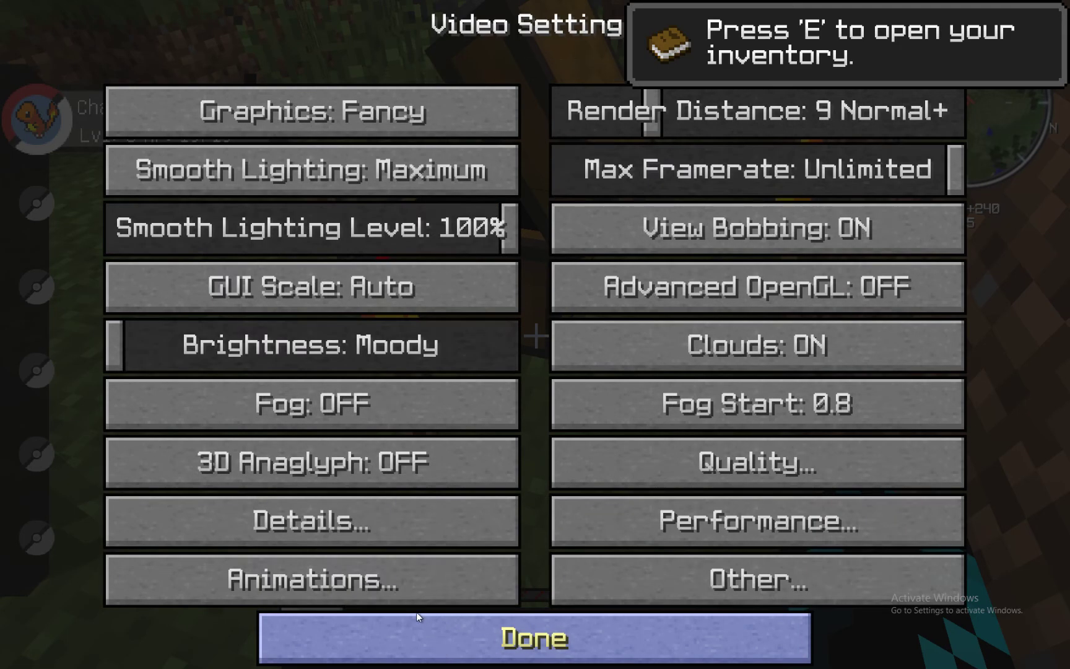
left_click(716, 595)
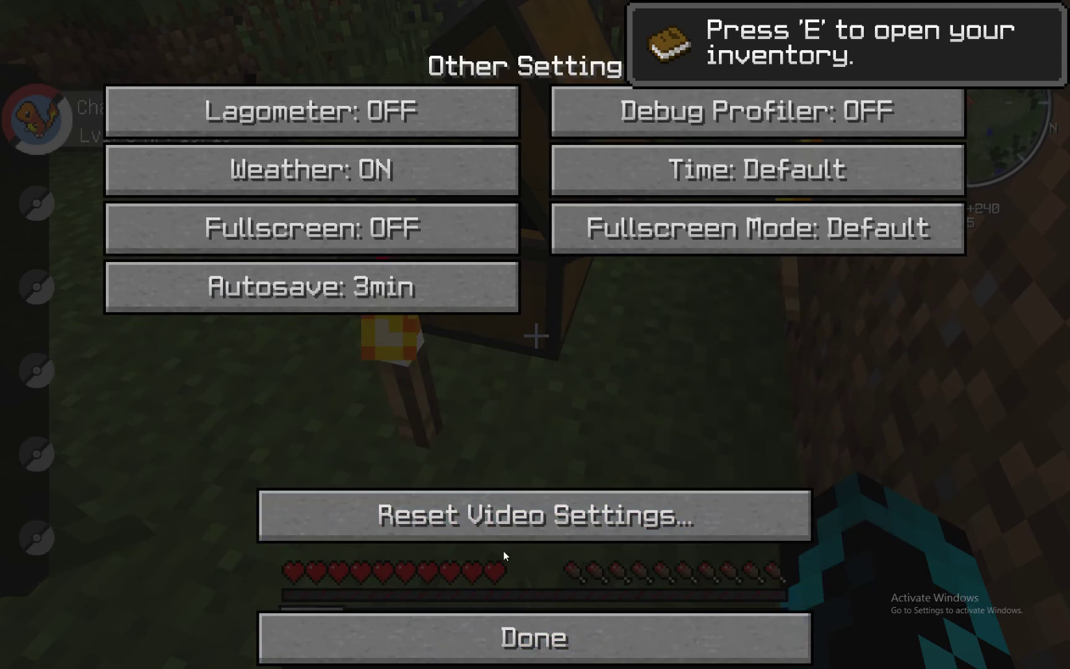
left_click(512, 647)
left_click(737, 449)
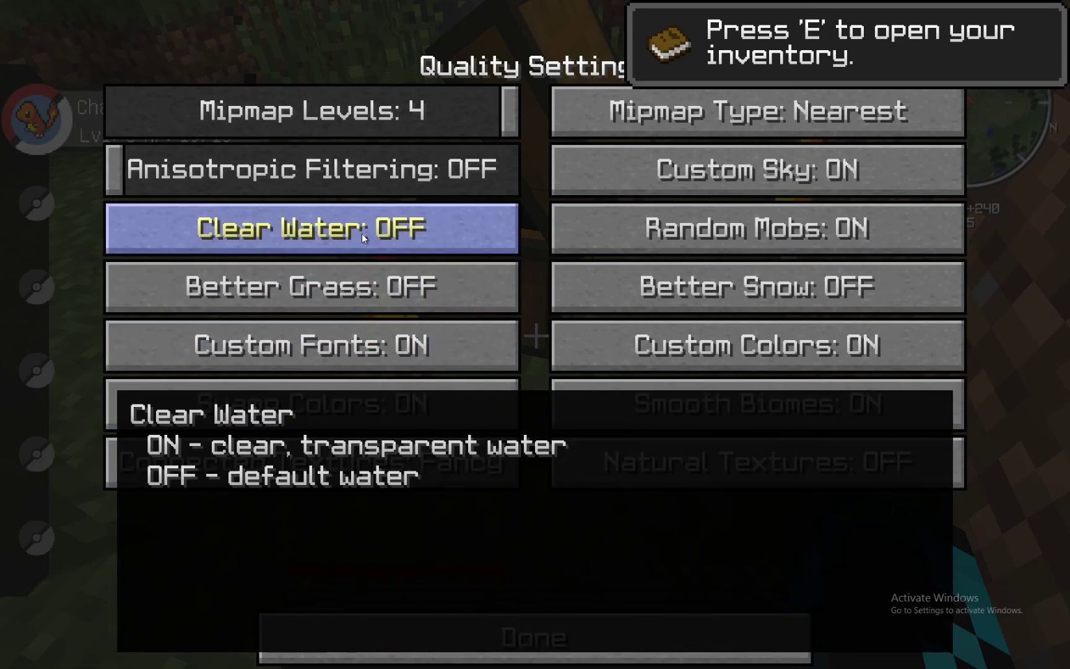
left_click(363, 233)
left_click(515, 625)
left_click(514, 632)
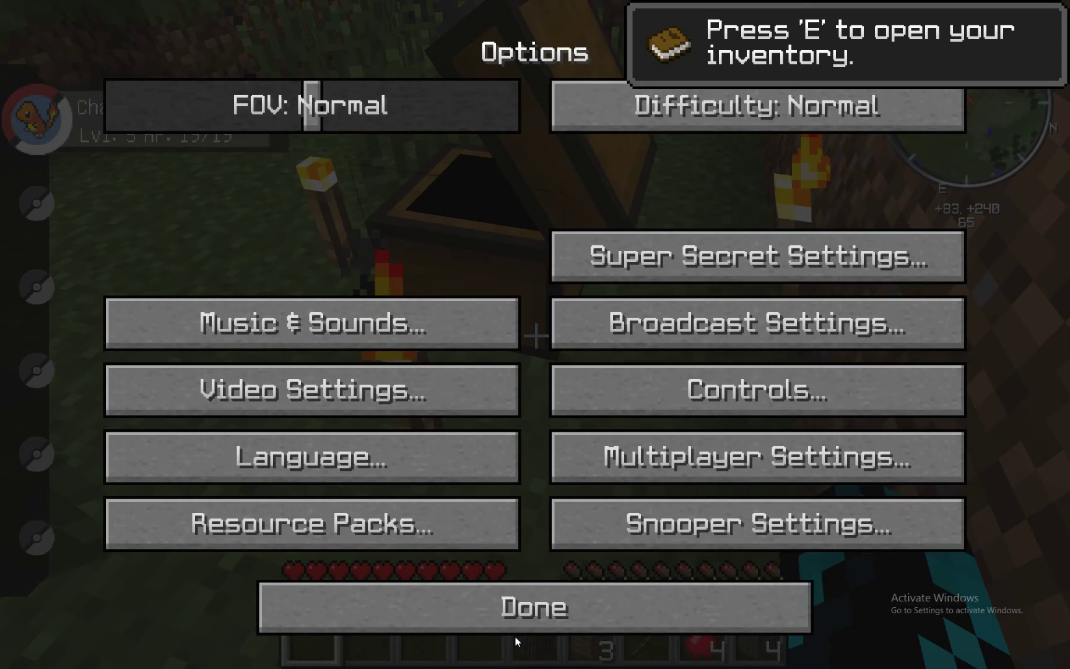
- Switch Graphics from Fancy to Fast, then stop the crash report's solution search
left_click(411, 416)
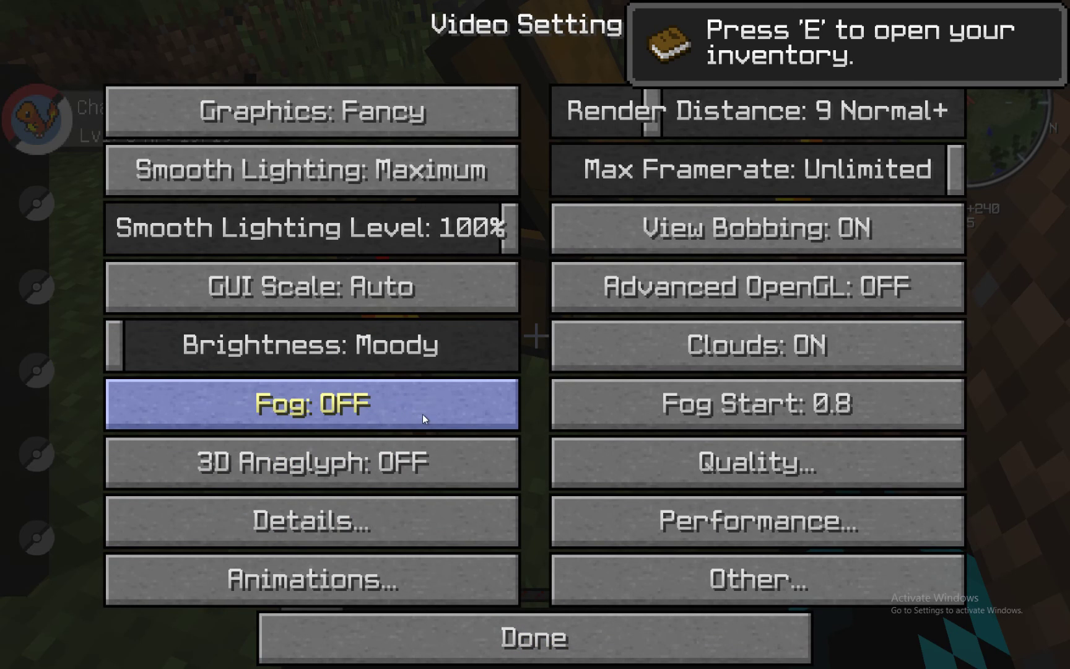
left_click(305, 130)
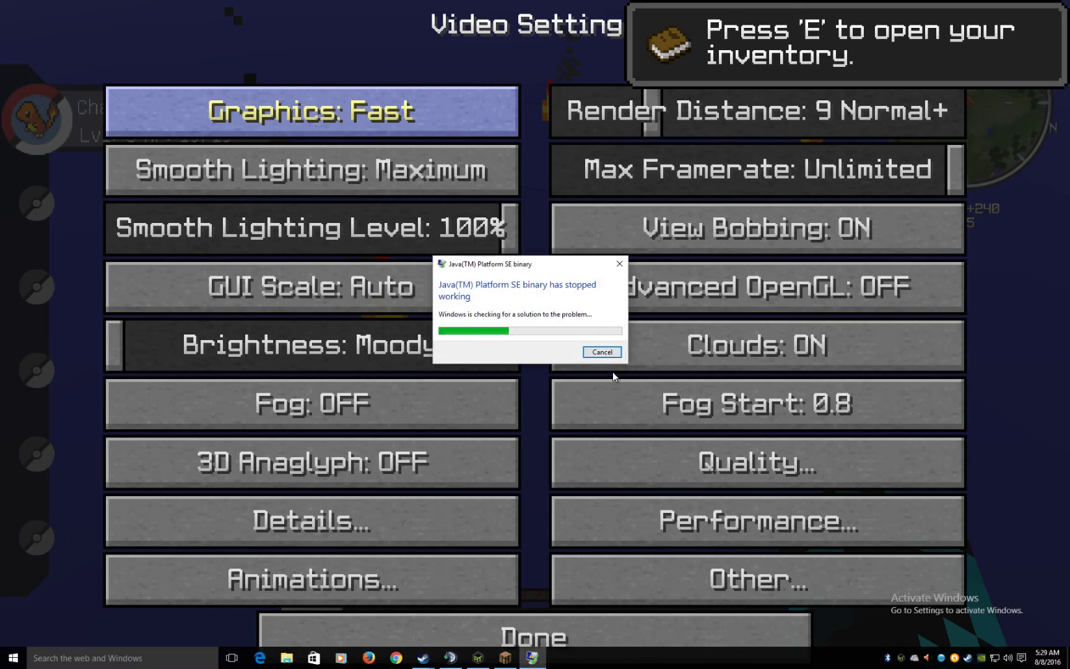
left_click(599, 353)
- Close the crashed Java program to return to ATLauncher's Instances page
left_click(599, 356)
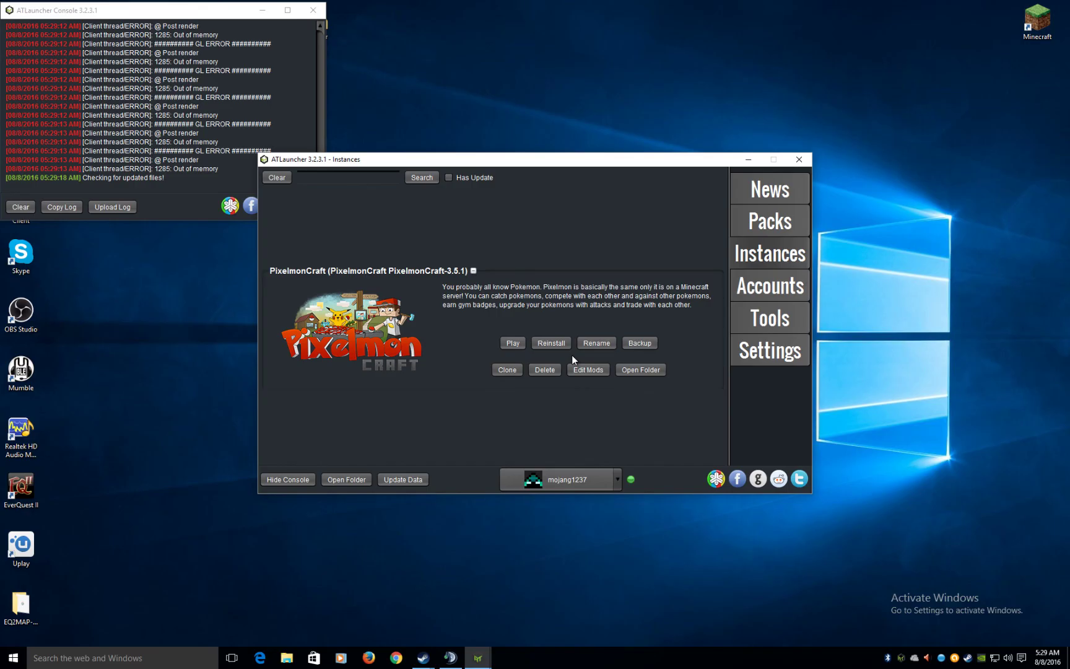